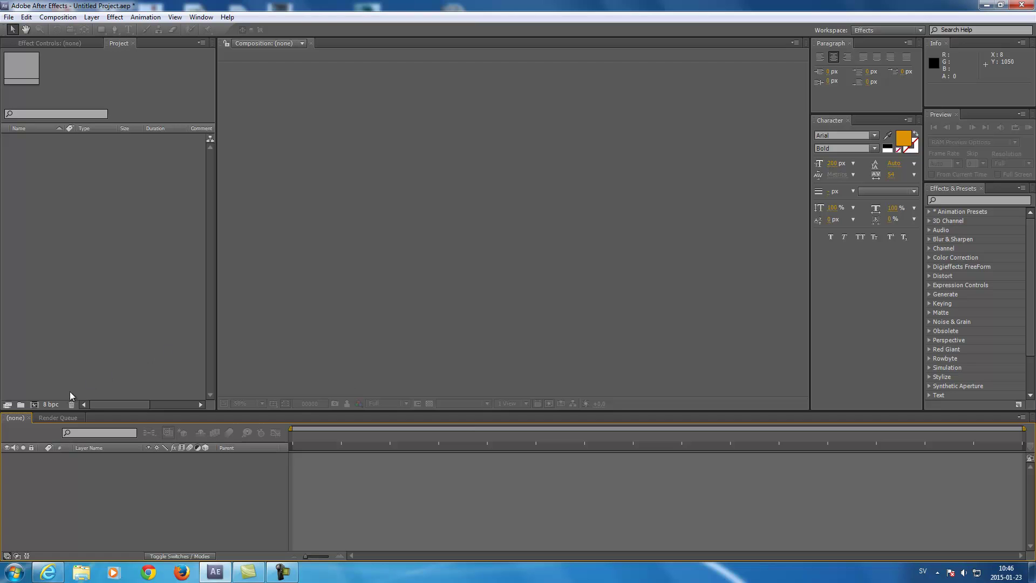
Create a new composition with the HDTV 1080 25 preset and a duration of 200 frames.
{"action": "left_click", "coordinate": [35, 404]}
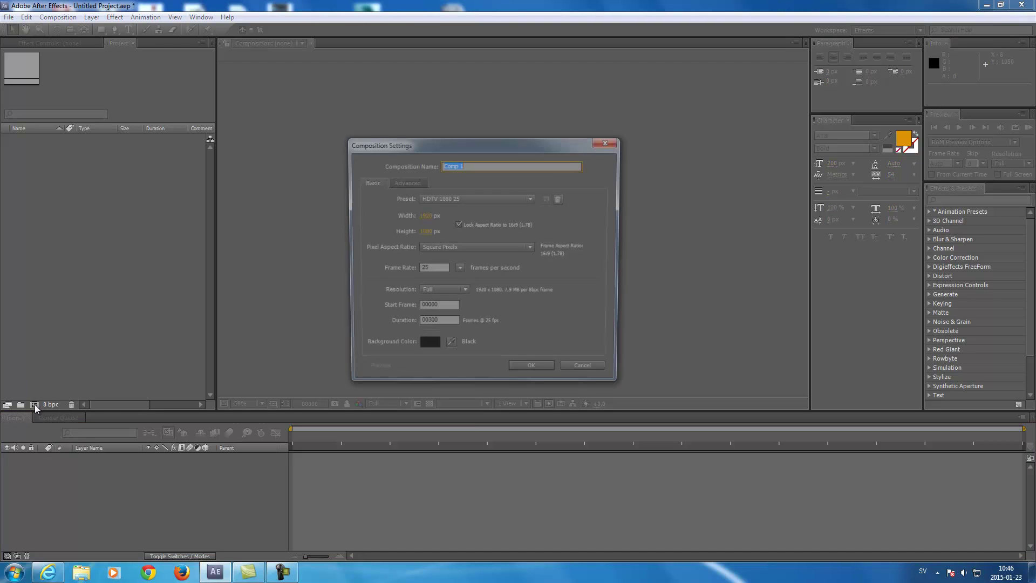
{"action": "left_click", "coordinate": [443, 325]}
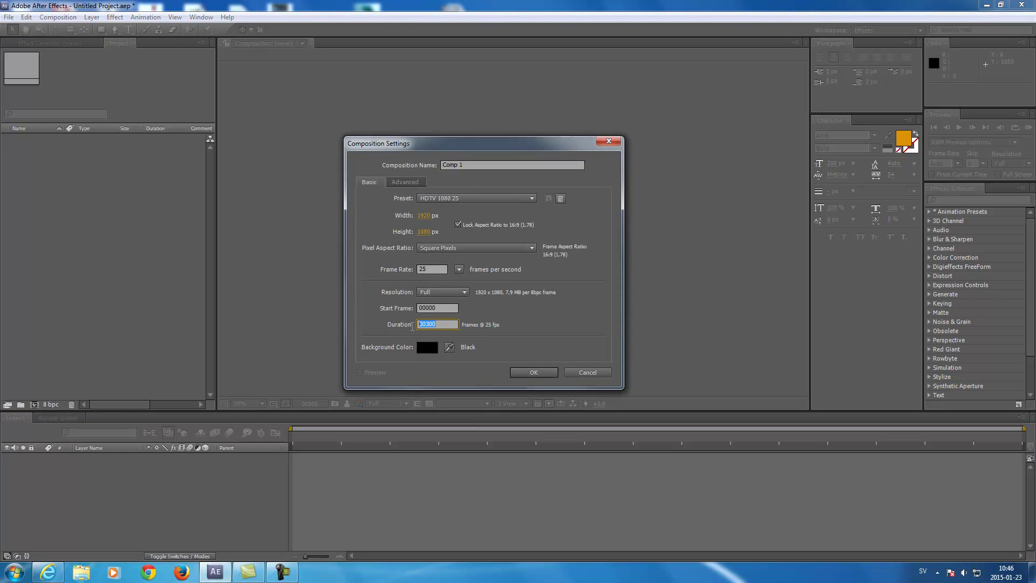
{"action": "type", "text": "200"}
{"action": "left_click", "coordinate": [482, 201]}
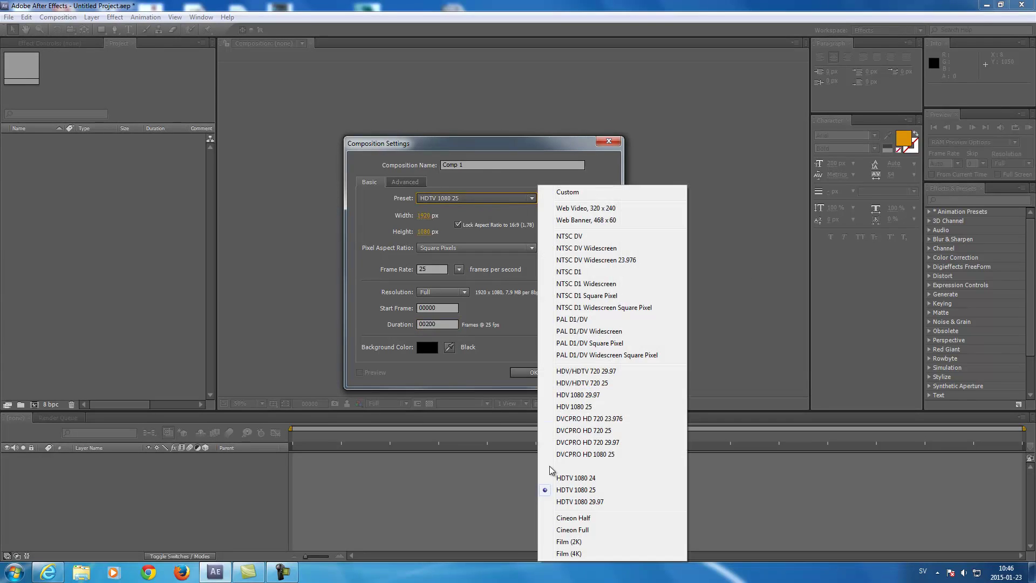
{"action": "left_click", "coordinate": [564, 490]}
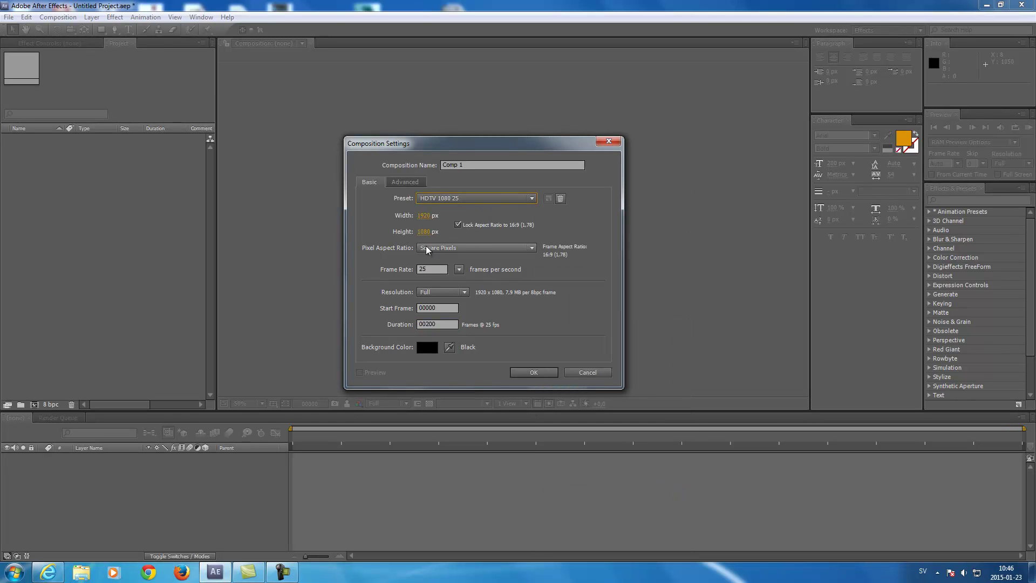
{"action": "left_click", "coordinate": [528, 373]}
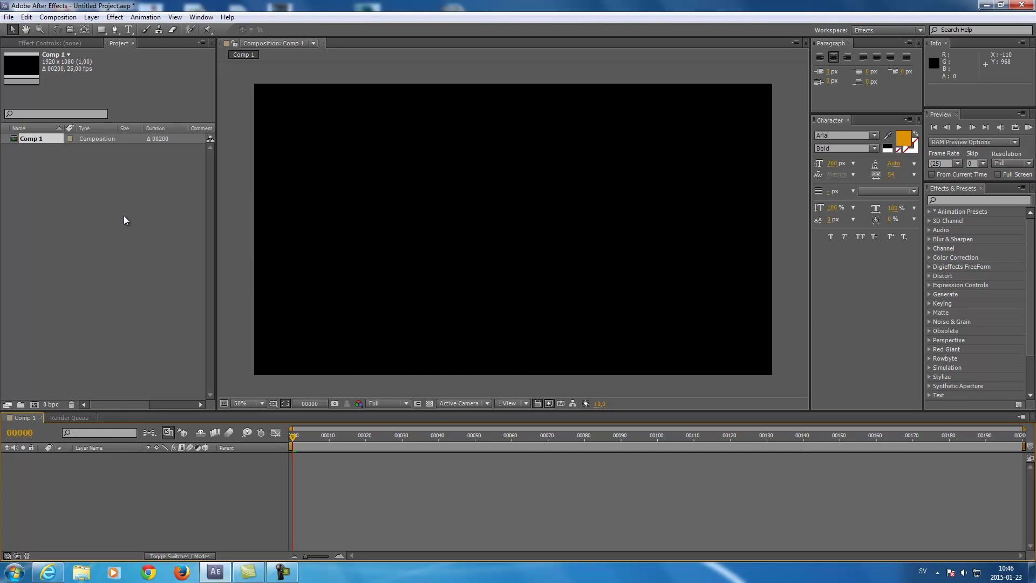
Add a composition-sized solid layer in a deep lime green.
{"action": "left_click", "coordinate": [89, 17]}
{"action": "mouse_move", "coordinate": [100, 28]}
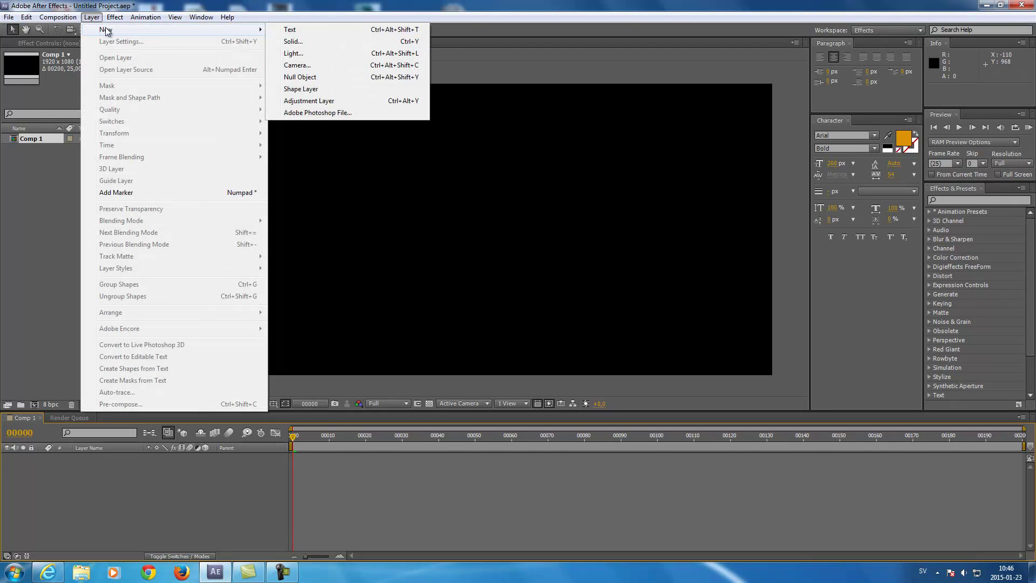
{"action": "left_click", "coordinate": [294, 41]}
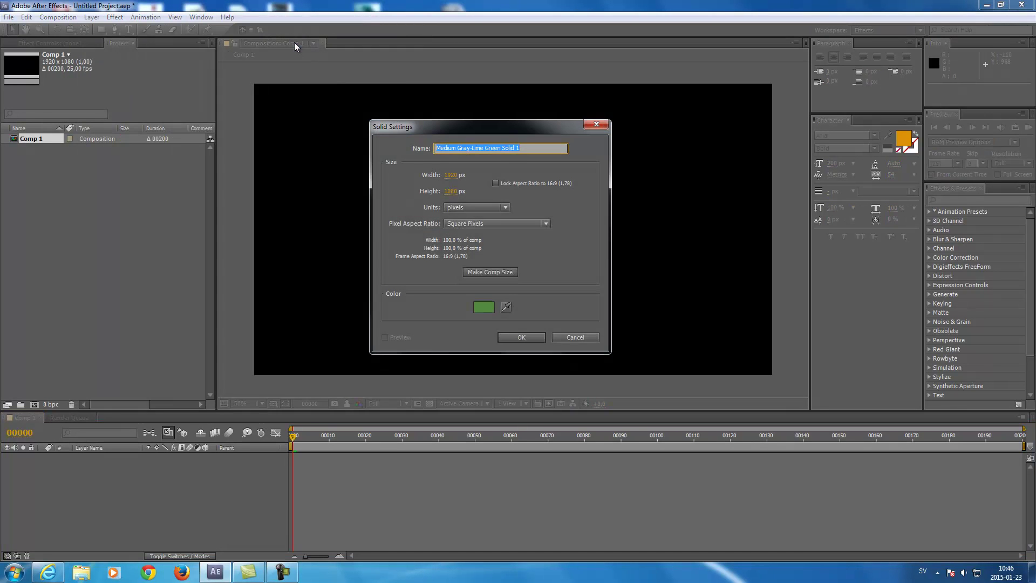
{"action": "left_click", "coordinate": [478, 307]}
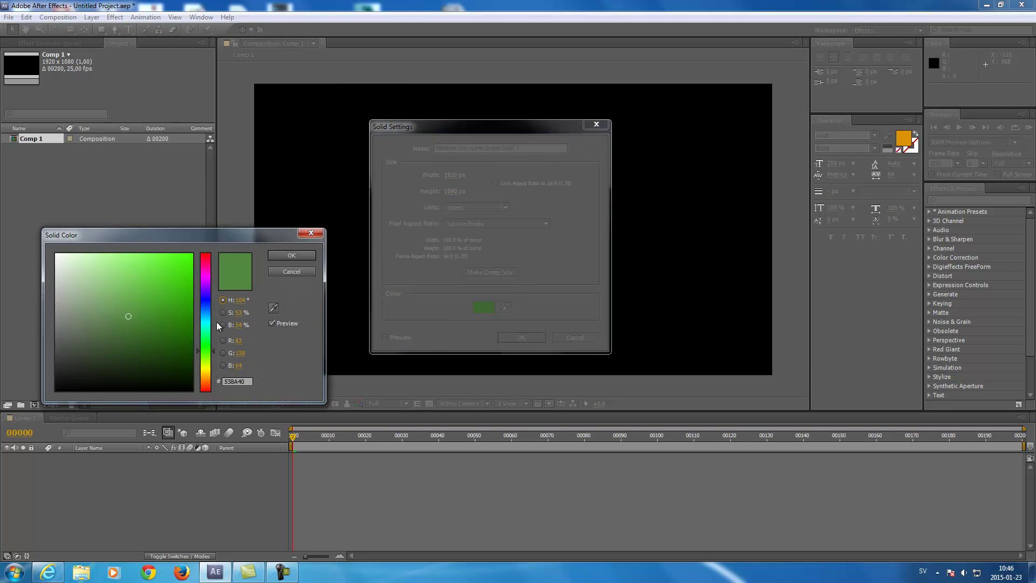
{"action": "left_click_drag", "start_coordinate": [123, 316], "coordinate": [172, 325]}
{"action": "left_click", "coordinate": [286, 257]}
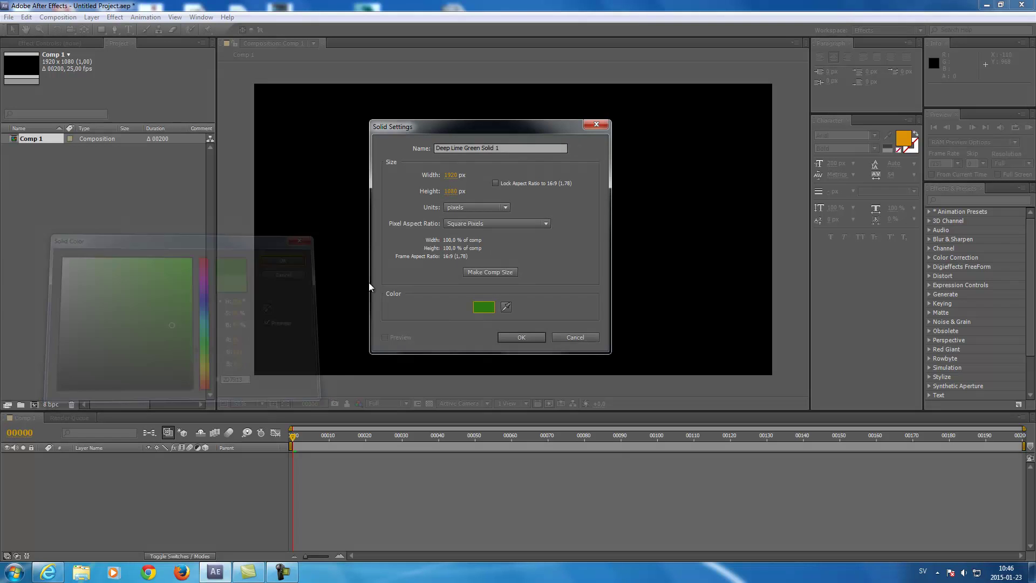
{"action": "left_click", "coordinate": [522, 338]}
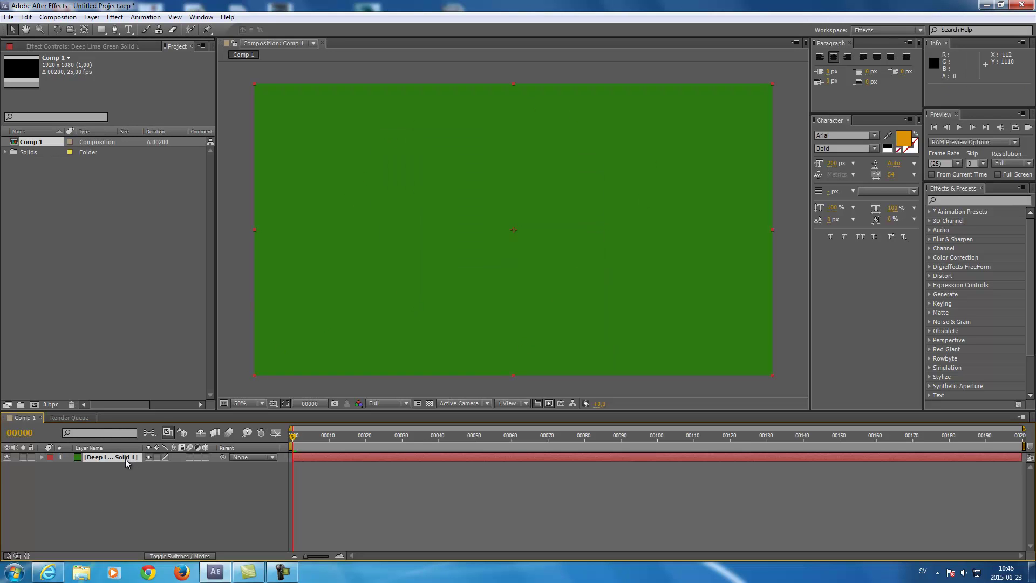
Apply the Trapcode Particular effect to the green solid and scrub the first frames to preview the particles.
{"action": "left_click_drag", "start_coordinate": [1031, 342], "coordinate": [1032, 389]}
{"action": "left_click", "coordinate": [931, 377]}
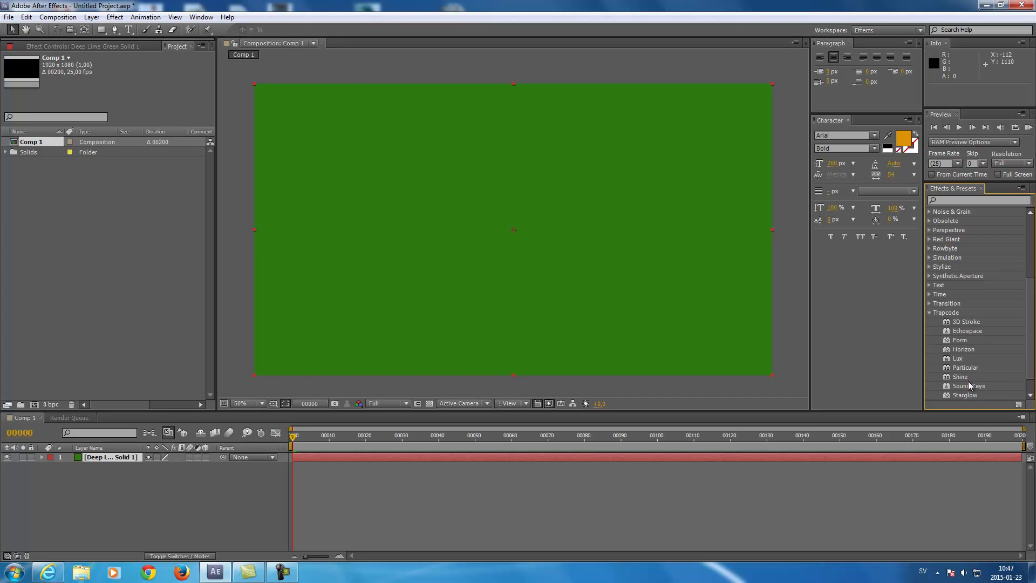
{"action": "left_click_drag", "start_coordinate": [971, 367], "coordinate": [508, 244]}
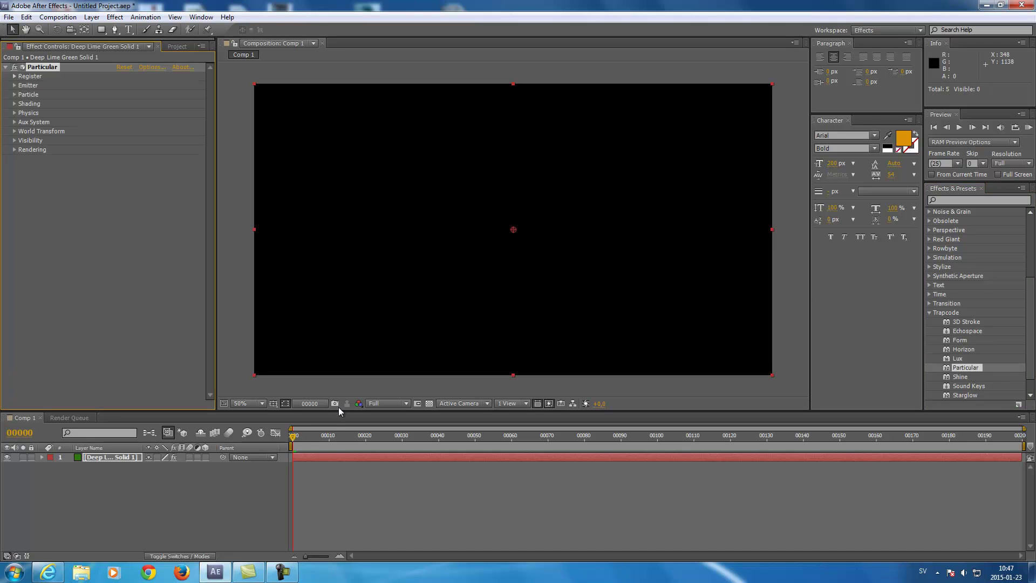
{"action": "mouse_move", "coordinate": [299, 435]}
{"action": "left_mouse_down"}
{"action": "mouse_move", "coordinate": [671, 437]}
{"action": "mouse_move", "coordinate": [289, 440]}
{"action": "left_mouse_up"}
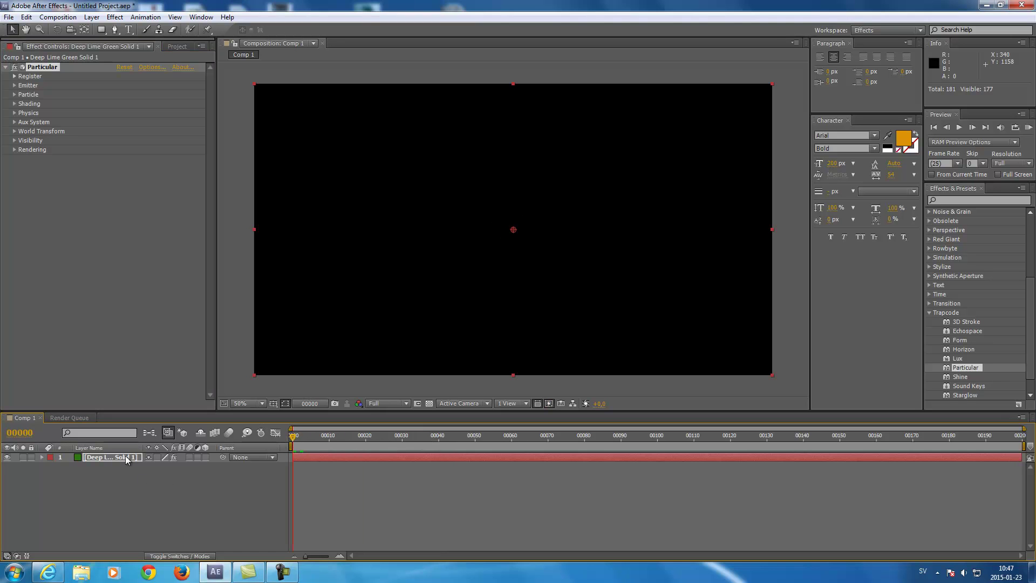
{"action": "right_click", "coordinate": [125, 455]}
{"action": "left_click", "coordinate": [135, 449]}
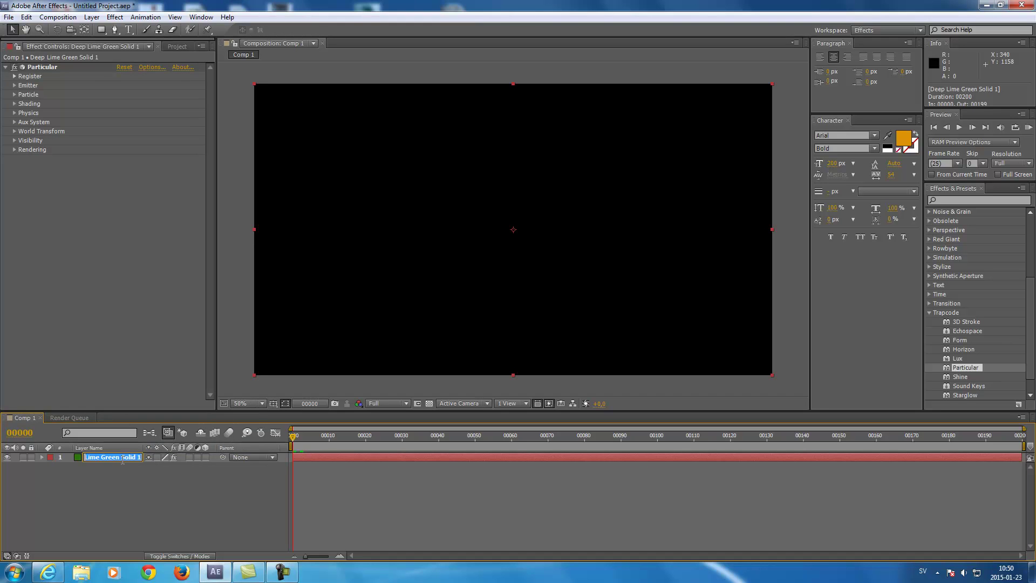
{"action": "right_click", "coordinate": [122, 459]}
{"action": "right_click", "coordinate": [108, 458]}
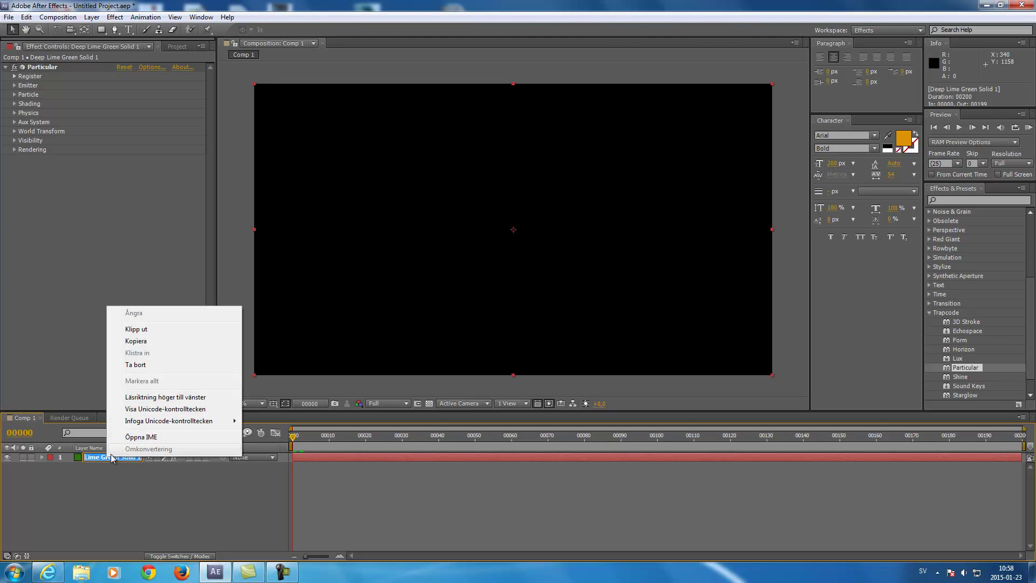
{"action": "key", "text": "Escape"}
{"action": "key", "text": "Escape"}
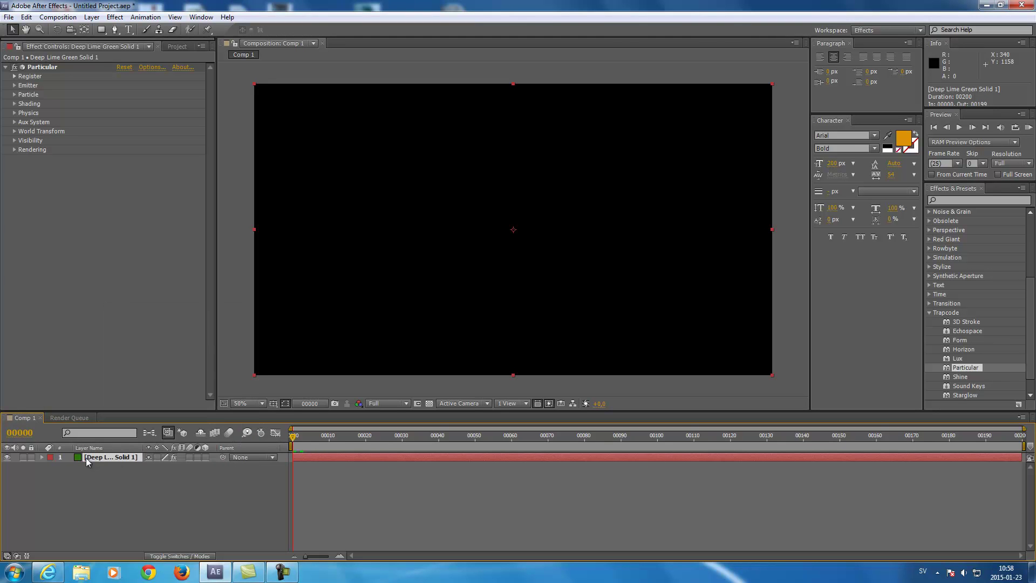
Rename the green solid layer as Particular.
{"action": "right_click", "coordinate": [99, 455]}
{"action": "left_click", "coordinate": [129, 446]}
{"action": "type", "text": "Particular"}
{"action": "key", "text": "Return"}
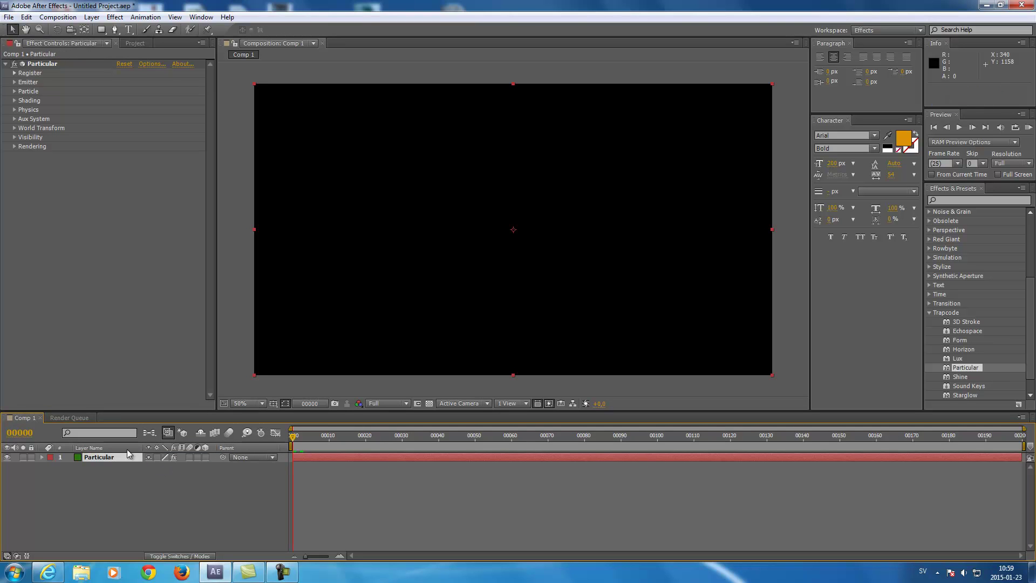
Go to frame 54 and raise the Gravity in Particular's Physics settings to 380.
{"action": "left_click_drag", "start_coordinate": [295, 436], "coordinate": [491, 443]}
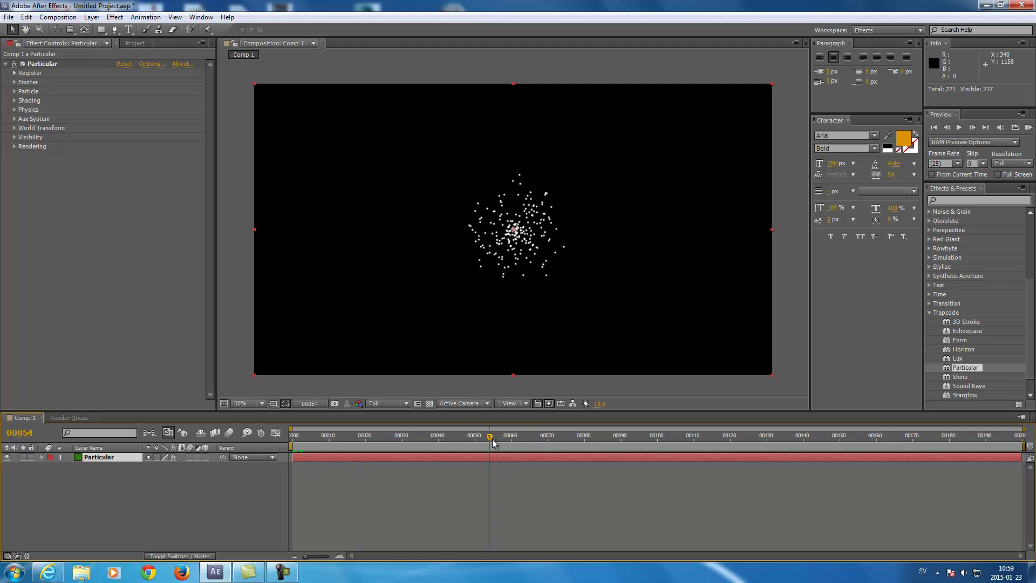
{"action": "left_click", "coordinate": [15, 85]}
{"action": "left_click", "coordinate": [15, 111]}
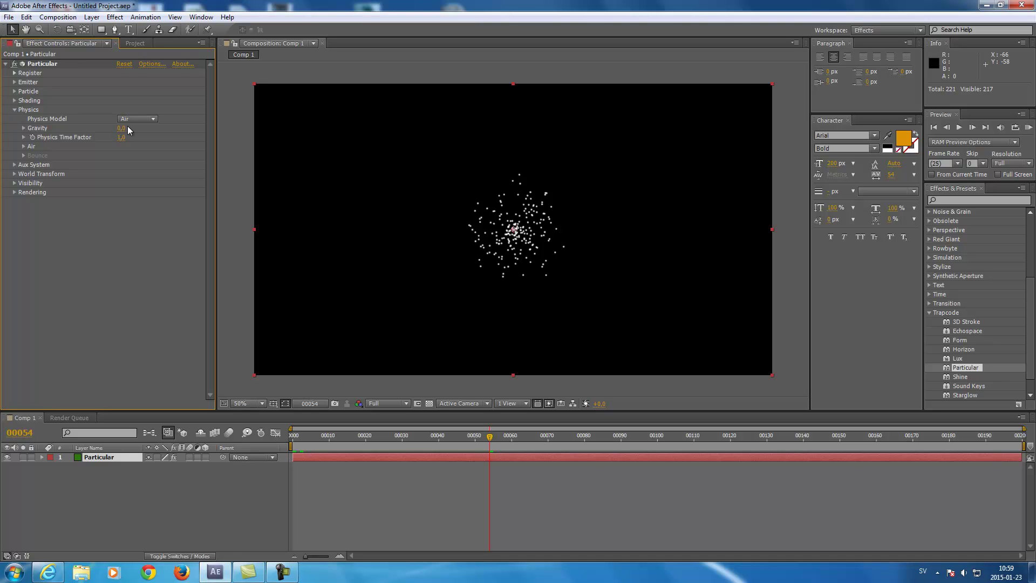
{"action": "left_click_drag", "start_coordinate": [123, 129], "coordinate": [140, 131]}
Move the particle emitter to the upper middle of the frame, at about 958, 114, and preview the falling particles.
{"action": "left_click", "coordinate": [15, 83]}
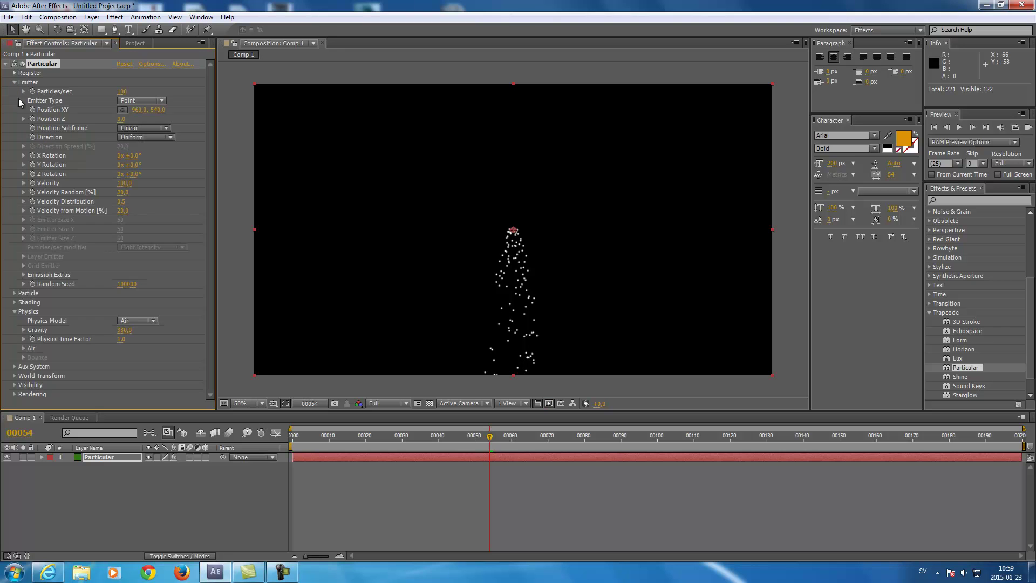
{"action": "left_click", "coordinate": [123, 110]}
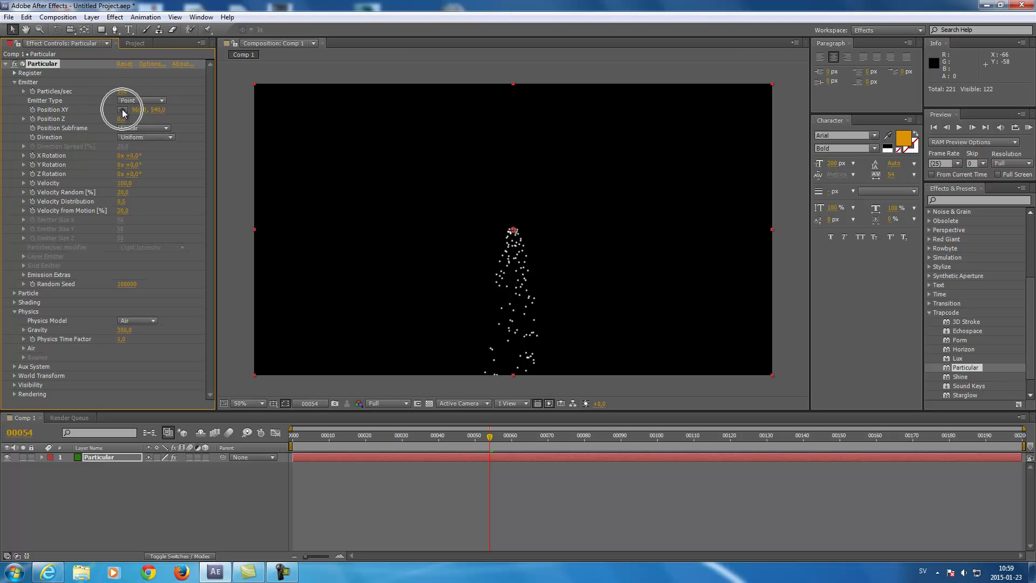
{"action": "left_click", "coordinate": [513, 114]}
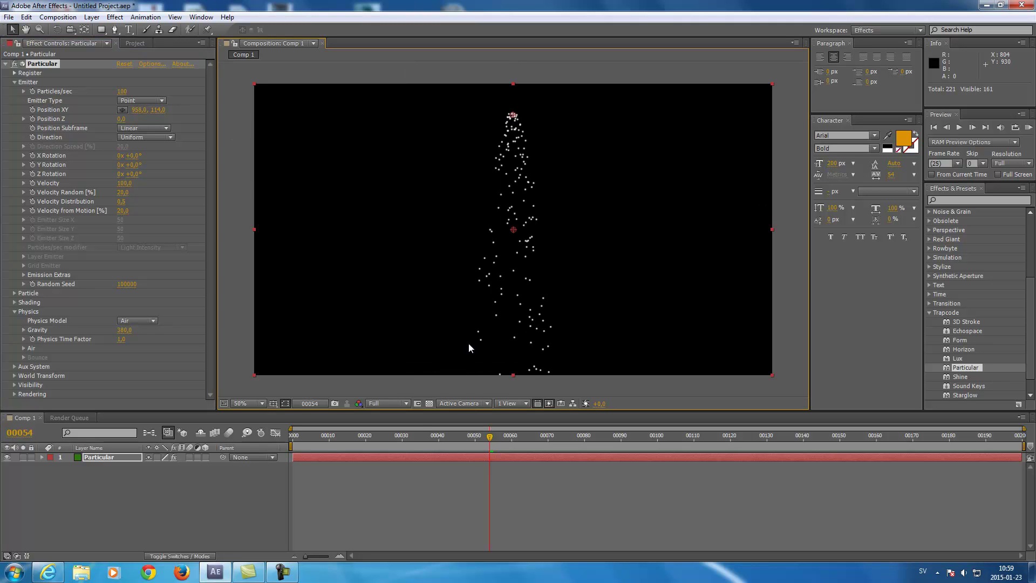
{"action": "mouse_move", "coordinate": [487, 437]}
{"action": "left_mouse_down"}
{"action": "mouse_move", "coordinate": [360, 439]}
{"action": "mouse_move", "coordinate": [639, 440]}
{"action": "mouse_move", "coordinate": [440, 440]}
{"action": "mouse_move", "coordinate": [565, 440]}
{"action": "mouse_move", "coordinate": [486, 439]}
{"action": "left_mouse_up"}
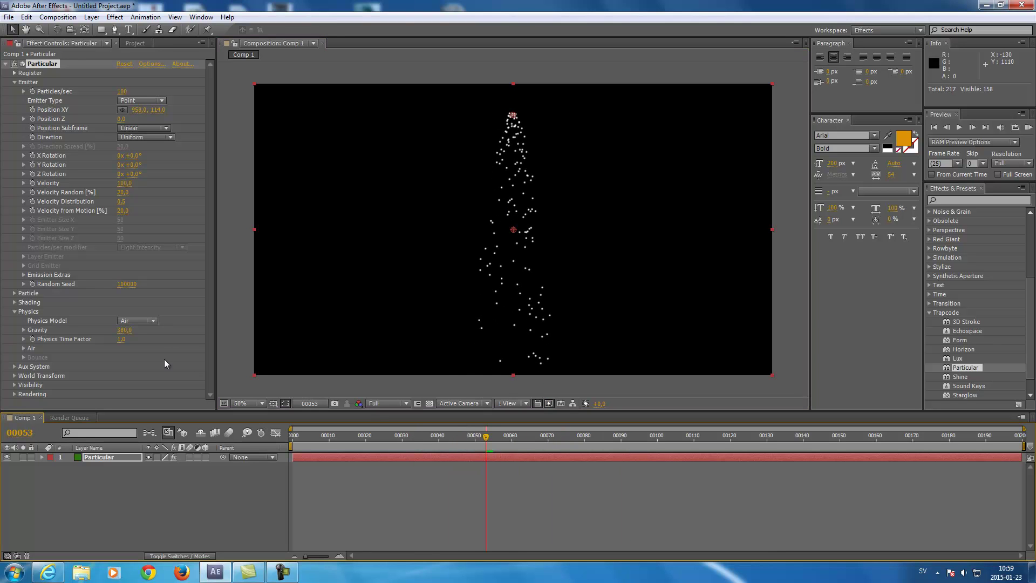
Set Particular's Gravity to 300 and preview the particles at frame 62.
{"action": "left_click", "coordinate": [127, 332]}
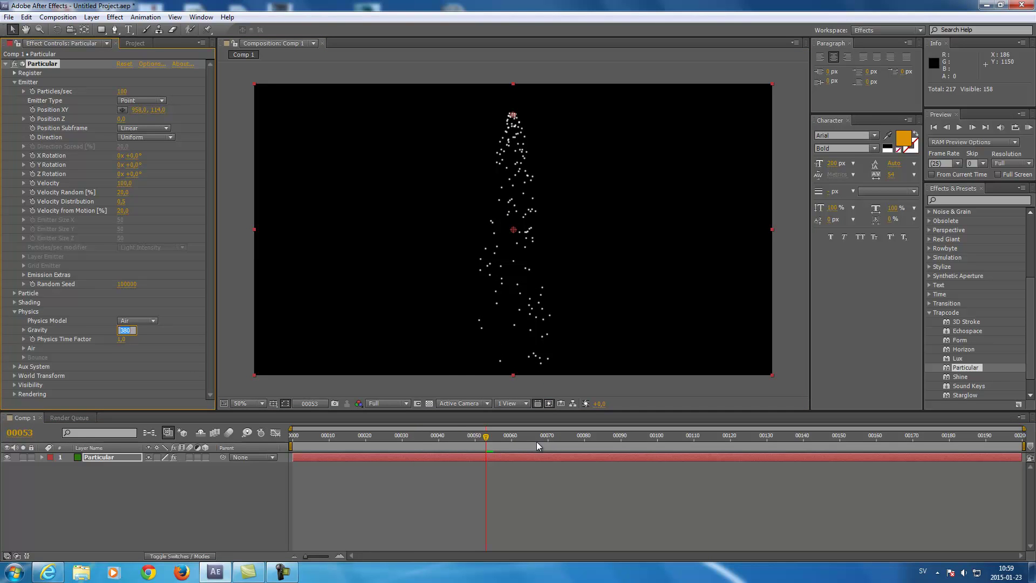
{"action": "type", "text": "300"}
{"action": "key", "text": "Return"}
{"action": "mouse_move", "coordinate": [513, 441]}
{"action": "left_mouse_down"}
{"action": "mouse_move", "coordinate": [363, 442]}
{"action": "mouse_move", "coordinate": [555, 442]}
{"action": "mouse_move", "coordinate": [483, 448]}
{"action": "mouse_move", "coordinate": [549, 448]}
{"action": "mouse_move", "coordinate": [498, 448]}
{"action": "mouse_move", "coordinate": [519, 448]}
{"action": "left_mouse_up"}
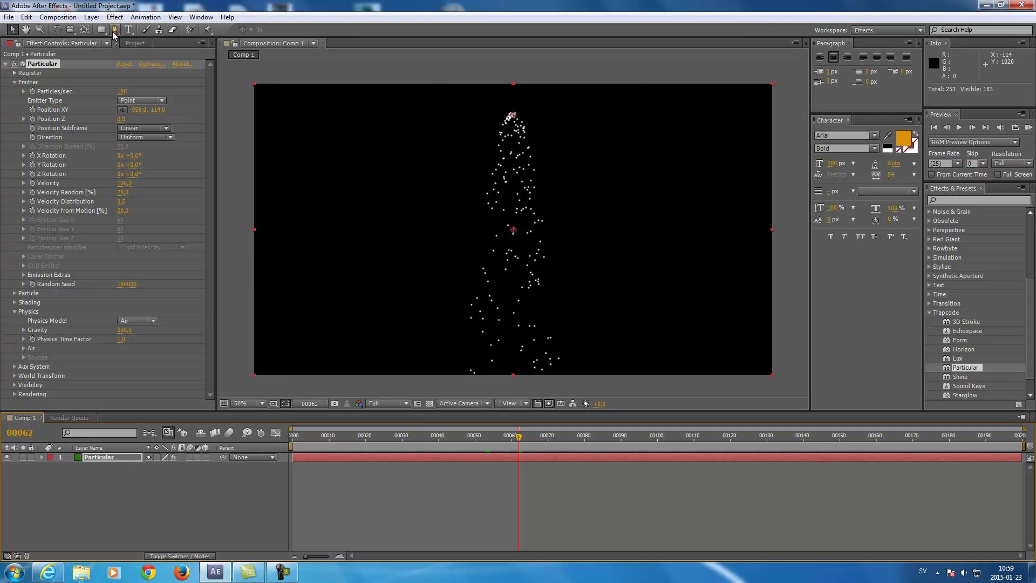
Start a new solid layer named Platta and give it the blue color 016C9E.
{"action": "left_click", "coordinate": [92, 16]}
{"action": "mouse_move", "coordinate": [103, 33]}
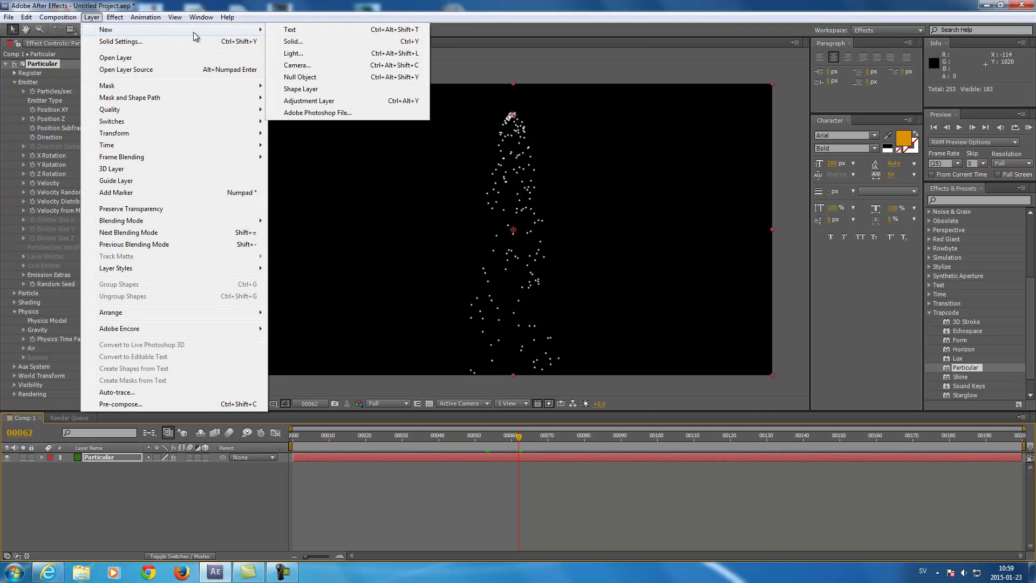
{"action": "left_click", "coordinate": [298, 43]}
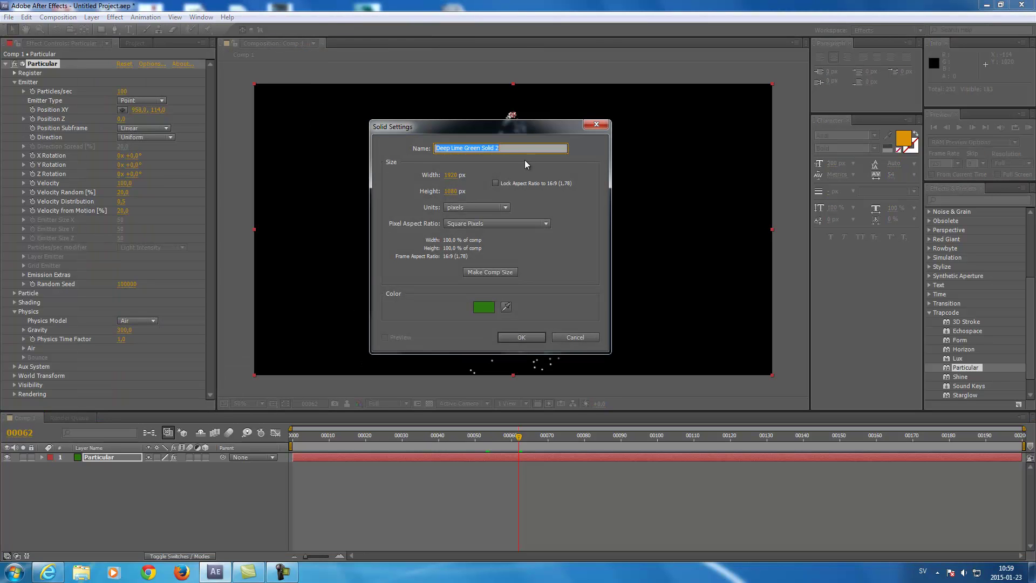
{"action": "type", "text": "Platta"}
{"action": "left_click", "coordinate": [491, 310]}
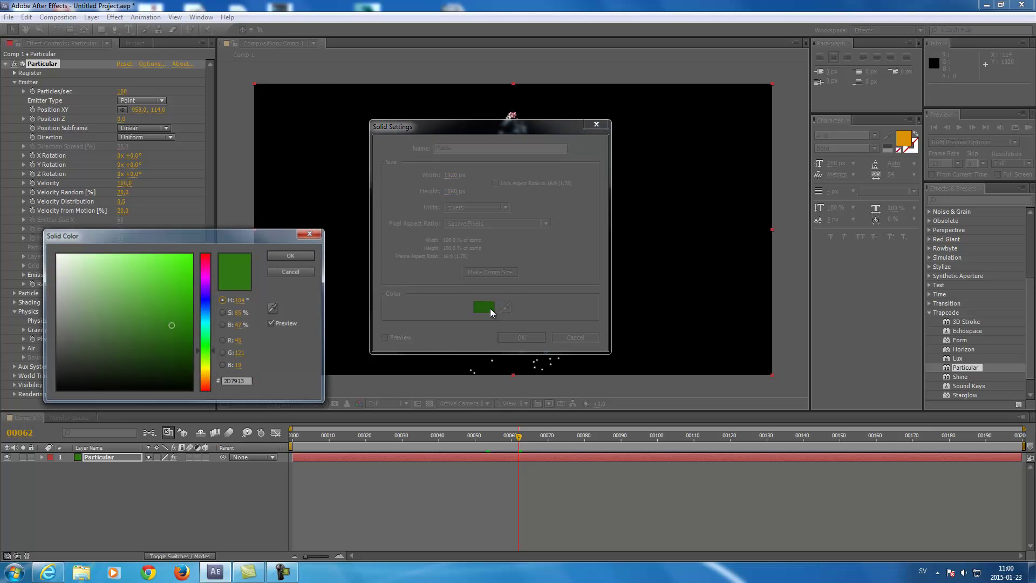
{"action": "left_click", "coordinate": [209, 318]}
{"action": "mouse_move", "coordinate": [210, 318]}
{"action": "left_mouse_down"}
{"action": "mouse_move", "coordinate": [181, 331]}
{"action": "mouse_move", "coordinate": [191, 306]}
{"action": "left_mouse_up"}
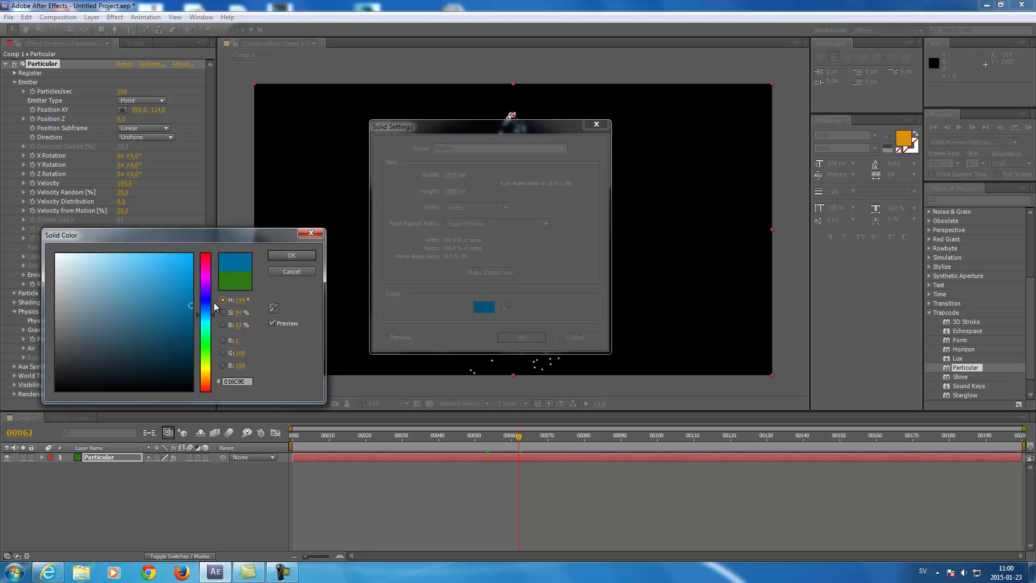
{"action": "left_click", "coordinate": [283, 254]}
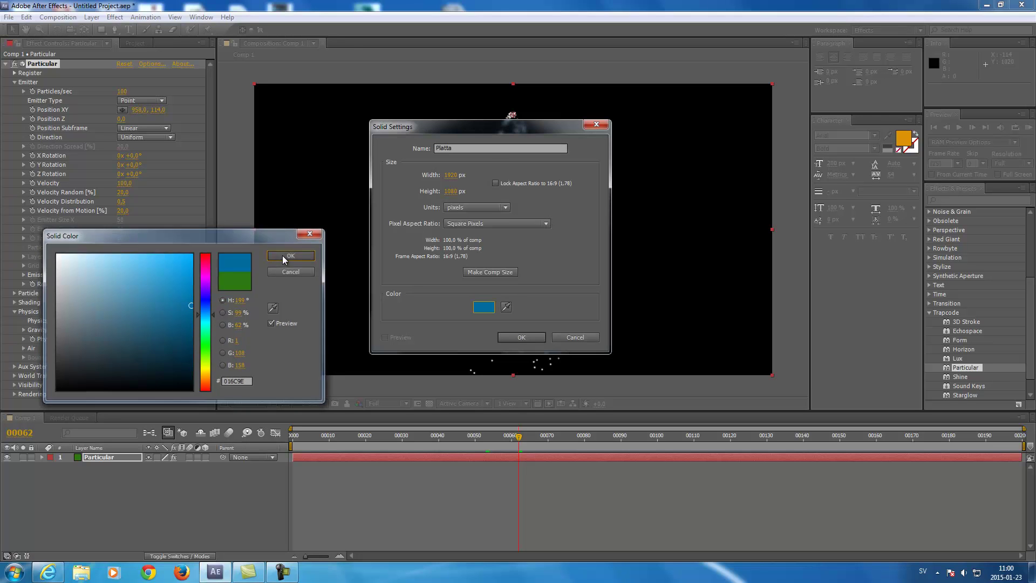
Set the Platta solid's width and height to 300 px each and create the layer.
{"action": "left_click", "coordinate": [454, 175]}
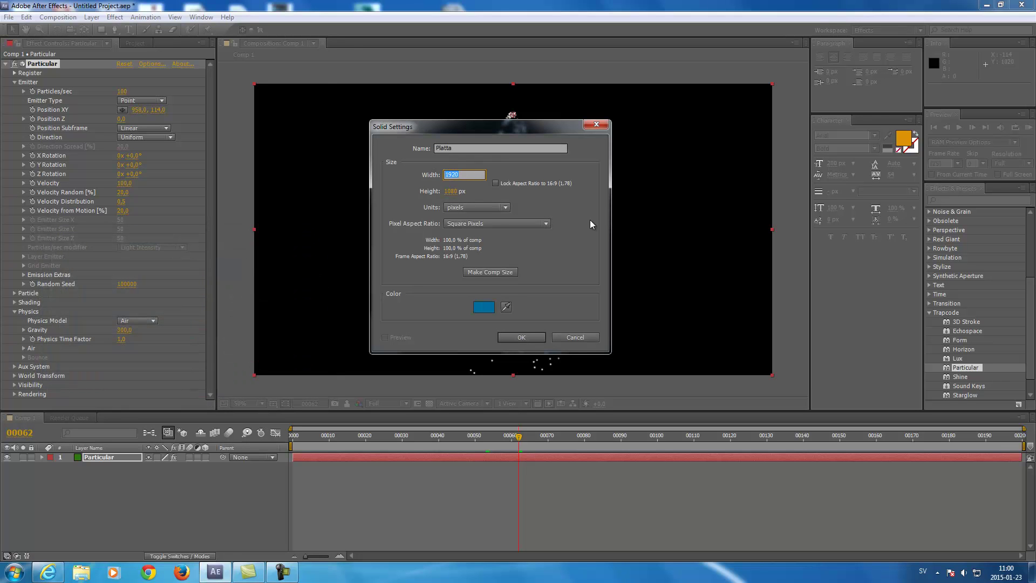
{"action": "type", "text": "300"}
{"action": "key", "text": "Tab"}
{"action": "type", "text": "300"}
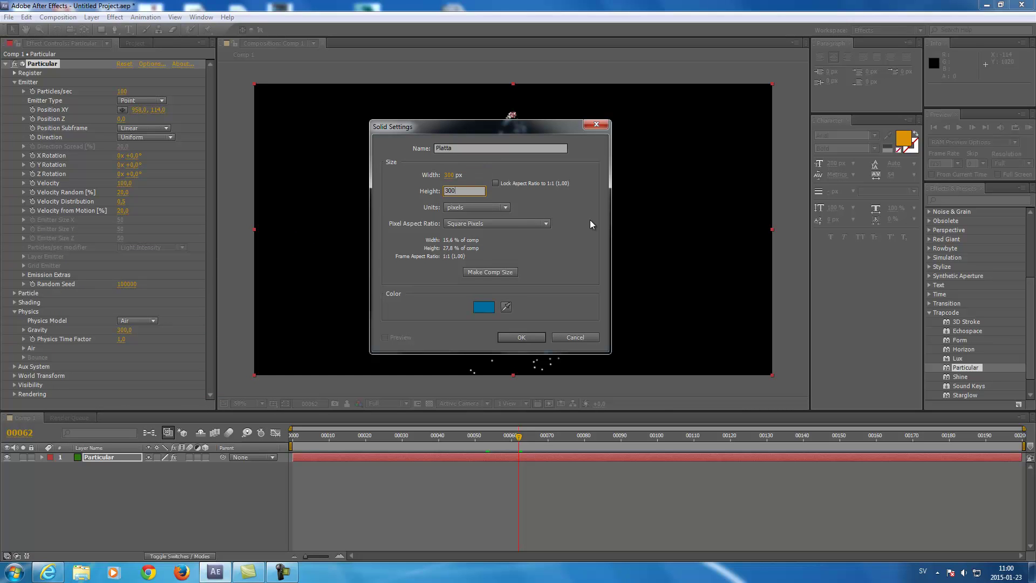
{"action": "key", "text": "Tab"}
{"action": "left_click", "coordinate": [529, 337]}
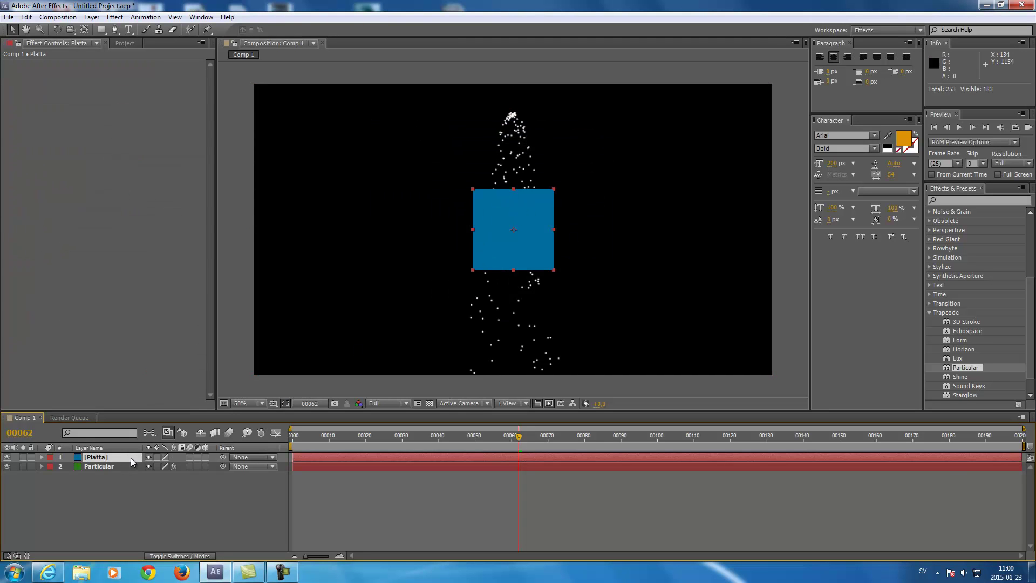
Make the Platta layer 3D and set its X orientation to 270°.
{"action": "left_click", "coordinate": [205, 457]}
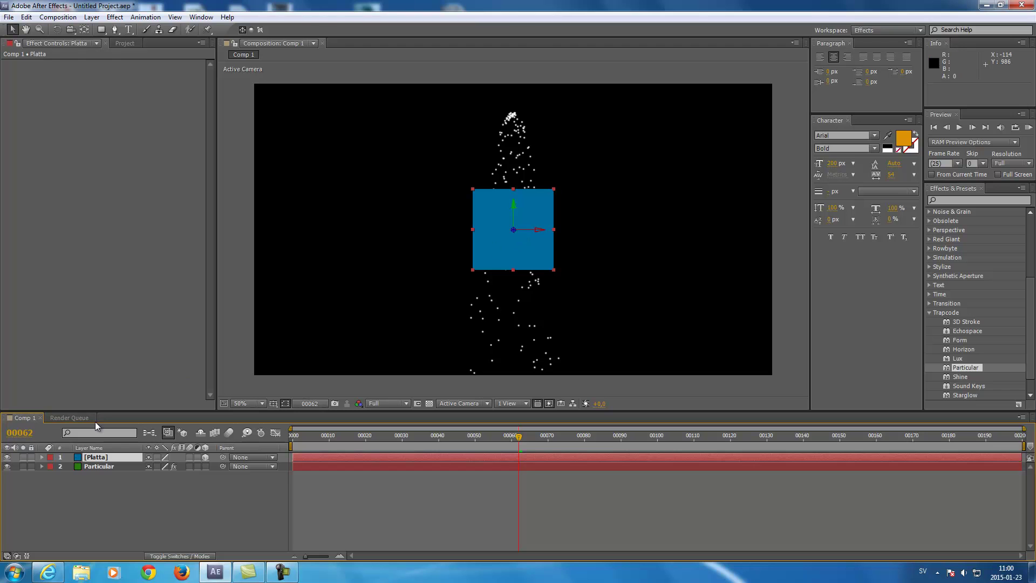
{"action": "left_click", "coordinate": [42, 457]}
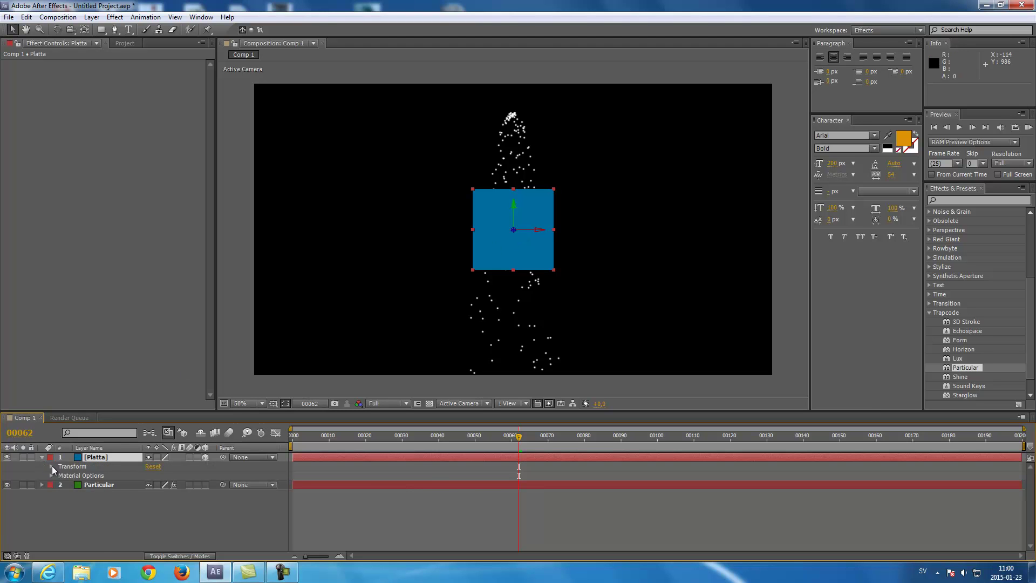
{"action": "left_click", "coordinate": [51, 467]}
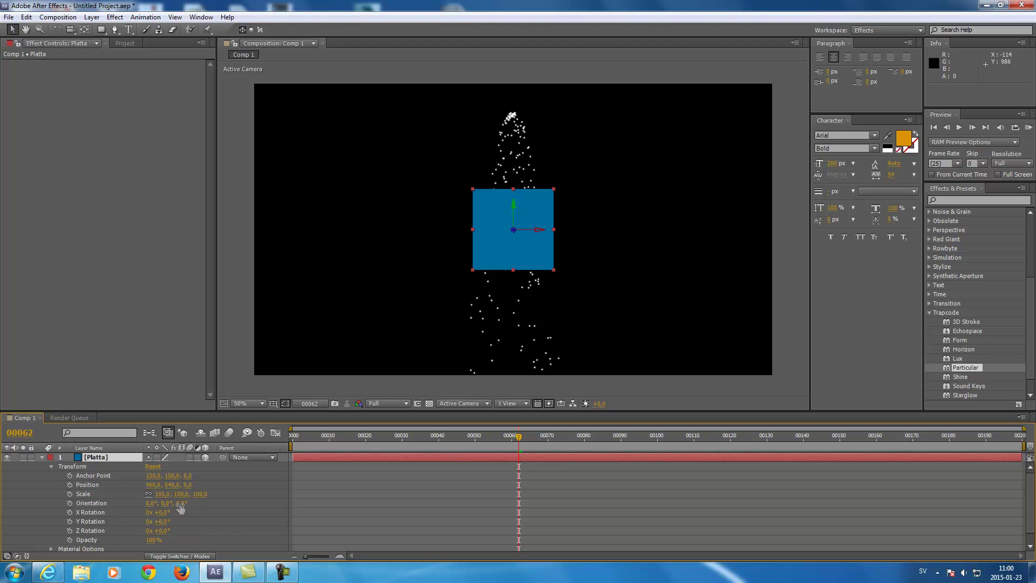
{"action": "mouse_move", "coordinate": [148, 510]}
{"action": "left_mouse_down"}
{"action": "mouse_move", "coordinate": [179, 506]}
{"action": "mouse_move", "coordinate": [101, 507]}
{"action": "mouse_move", "coordinate": [142, 504]}
{"action": "left_mouse_up"}
{"action": "left_click", "coordinate": [152, 504]}
{"action": "type", "text": "270"}
{"action": "key", "text": "Return"}
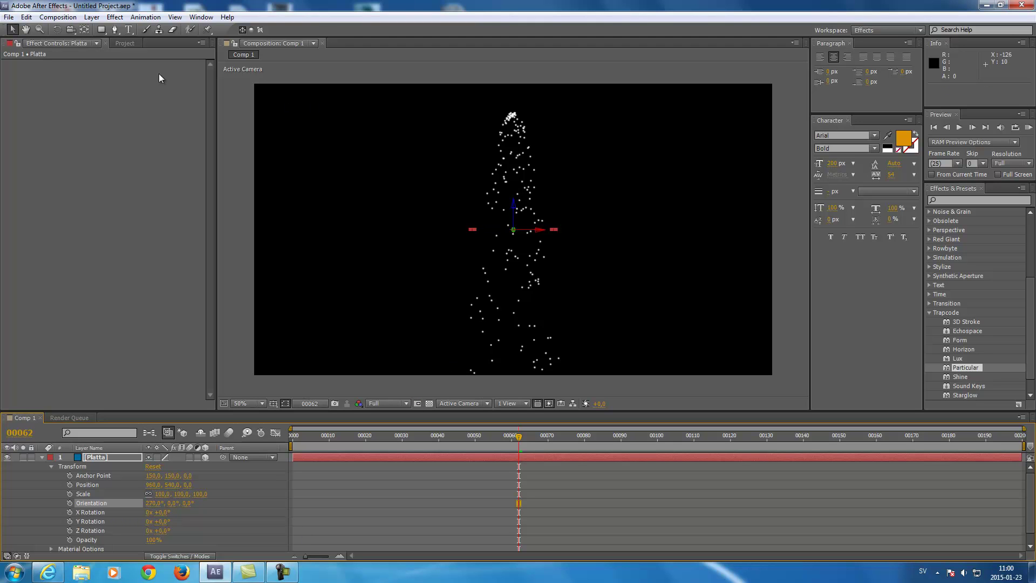
Lower the Platta plate to the bottom part of the frame and scale it to about 210% by 261%.
{"action": "left_click_drag", "start_coordinate": [514, 208], "coordinate": [515, 306]}
{"action": "left_click_drag", "start_coordinate": [555, 334], "coordinate": [602, 333]}
{"action": "left_click_drag", "start_coordinate": [513, 336], "coordinate": [515, 346]}
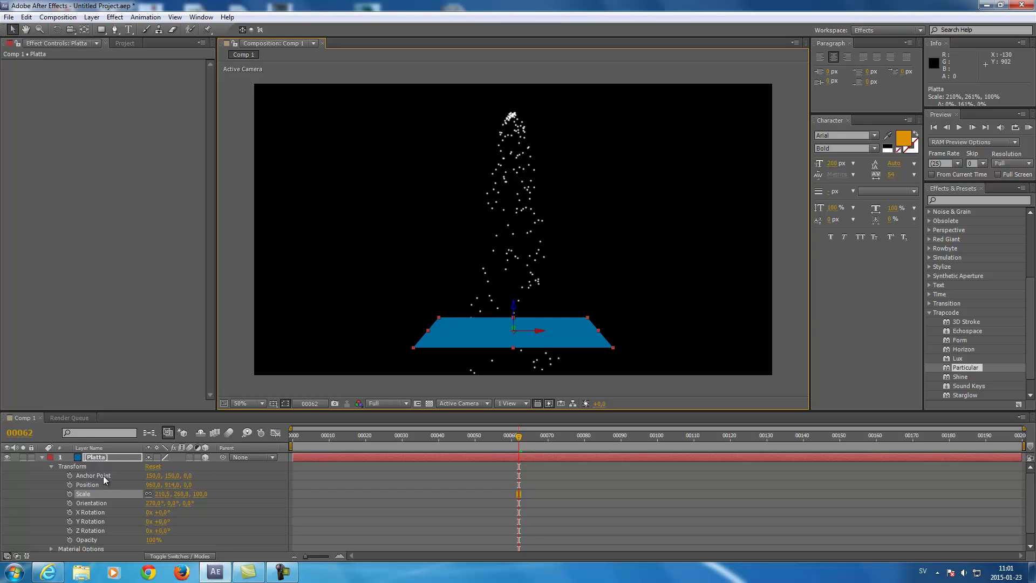
Collapse the Platta layer's properties and move Platta below the Particular layer in the stacking order.
{"action": "left_click", "coordinate": [41, 457]}
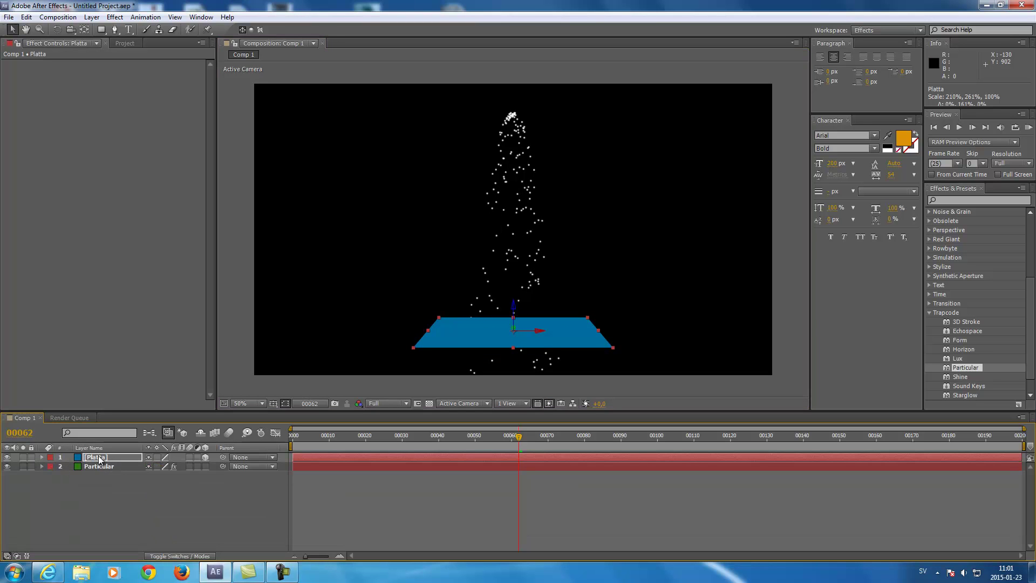
{"action": "left_click_drag", "start_coordinate": [98, 458], "coordinate": [105, 476]}
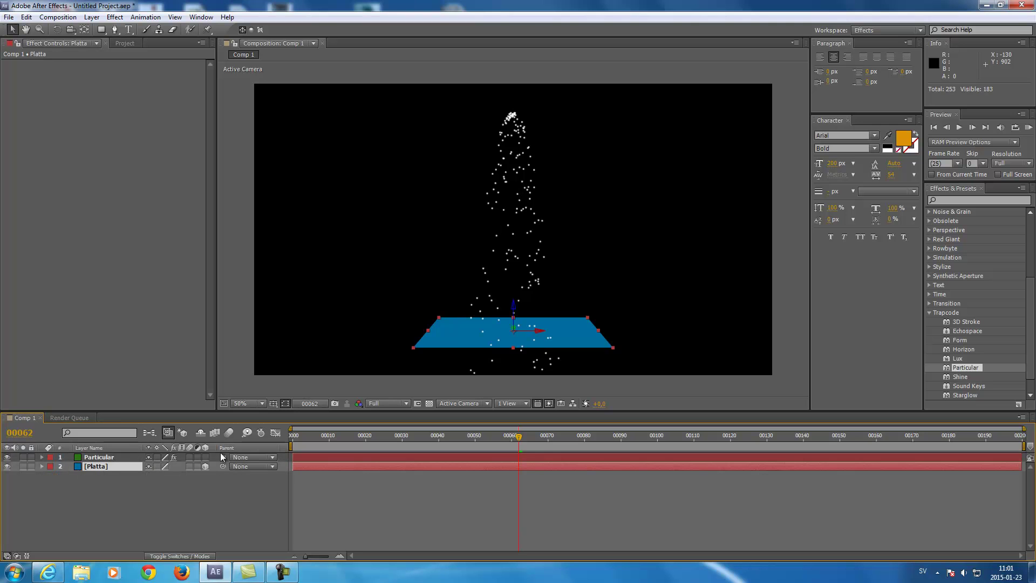
{"action": "left_click", "coordinate": [101, 458]}
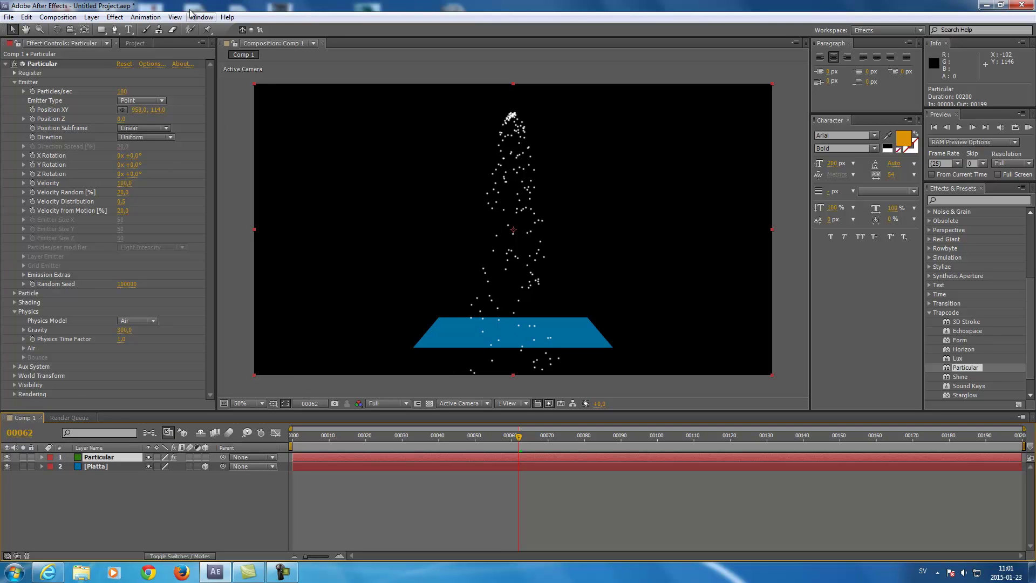
Add a two-node camera named Camera 1 with the 50mm preset.
{"action": "left_click", "coordinate": [91, 17]}
{"action": "mouse_move", "coordinate": [105, 30]}
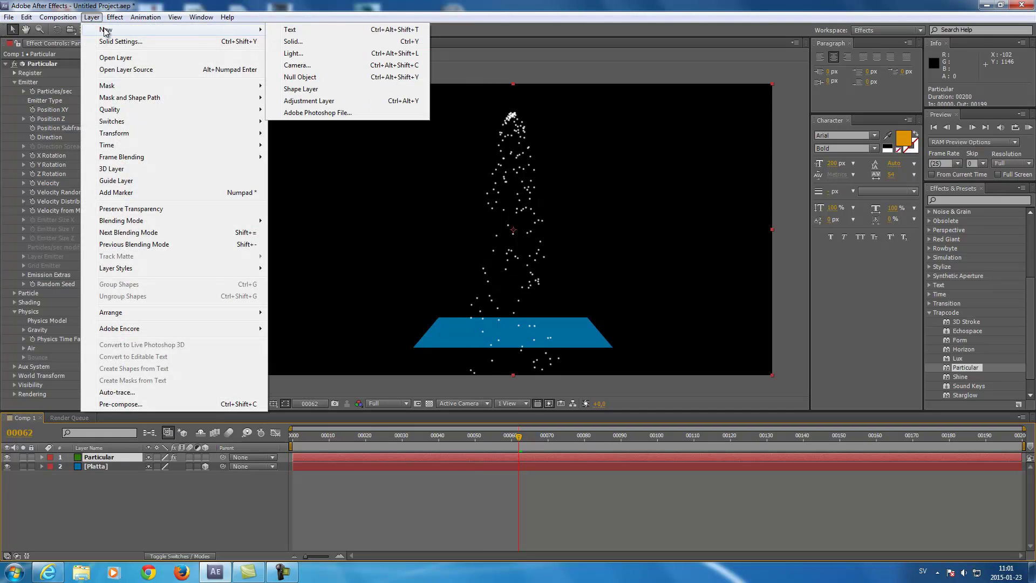
{"action": "left_click", "coordinate": [296, 65]}
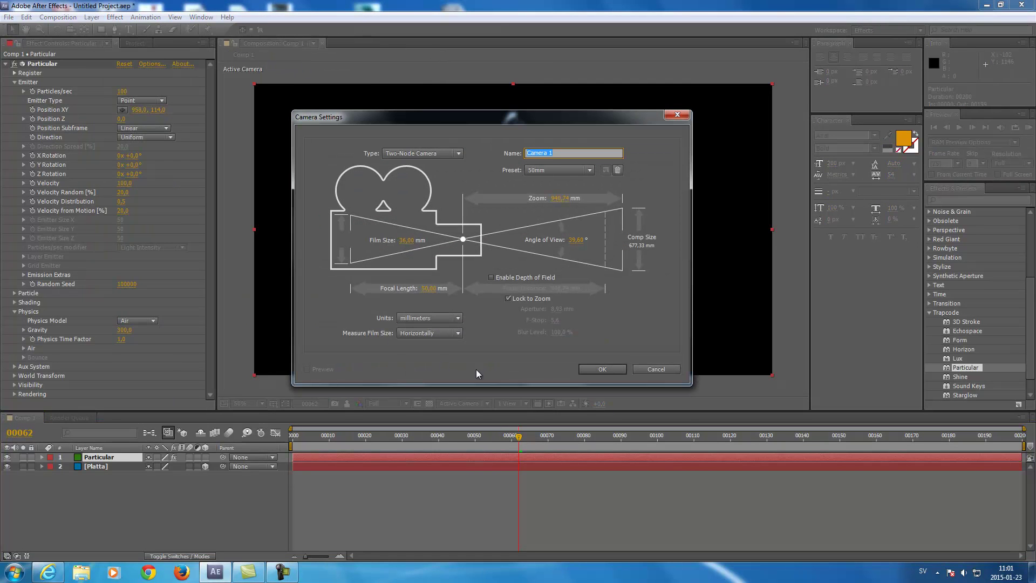
{"action": "left_click", "coordinate": [613, 369]}
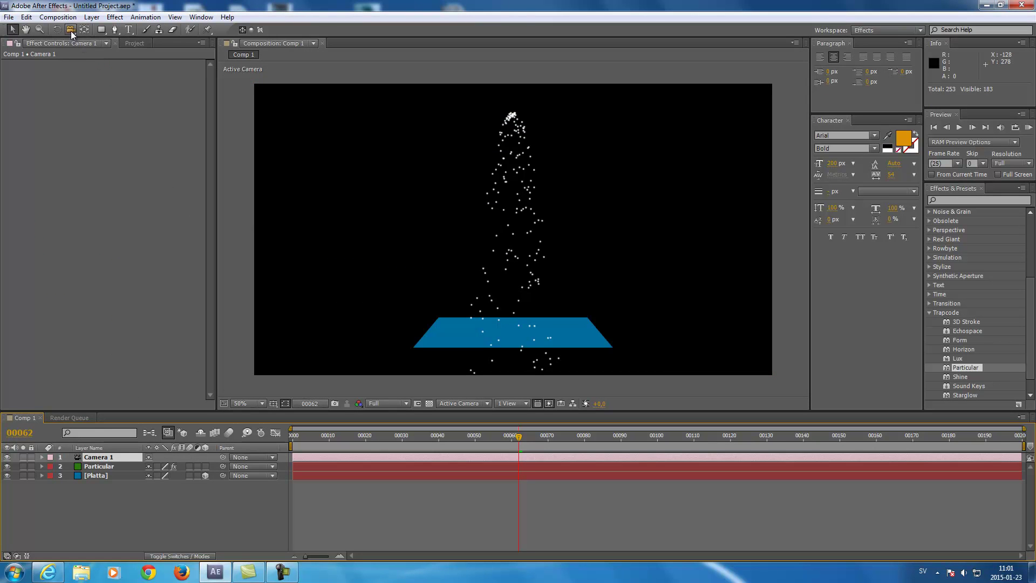
Orbit Camera 1 to look down on the plate and track it so the plate sits higher, previewing frame 35.
{"action": "left_click_drag", "start_coordinate": [70, 30], "coordinate": [106, 41]}
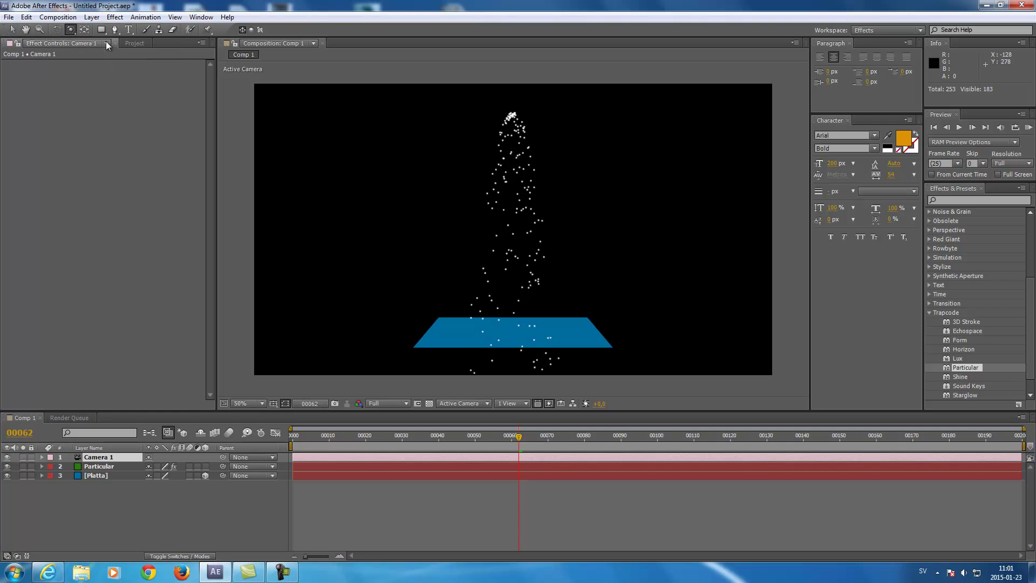
{"action": "mouse_move", "coordinate": [493, 250]}
{"action": "left_mouse_down"}
{"action": "mouse_move", "coordinate": [491, 265]}
{"action": "mouse_move", "coordinate": [562, 259]}
{"action": "mouse_move", "coordinate": [469, 261]}
{"action": "mouse_move", "coordinate": [494, 294]}
{"action": "mouse_move", "coordinate": [493, 261]}
{"action": "left_mouse_up"}
{"action": "left_click_drag", "start_coordinate": [75, 30], "coordinate": [108, 56]}
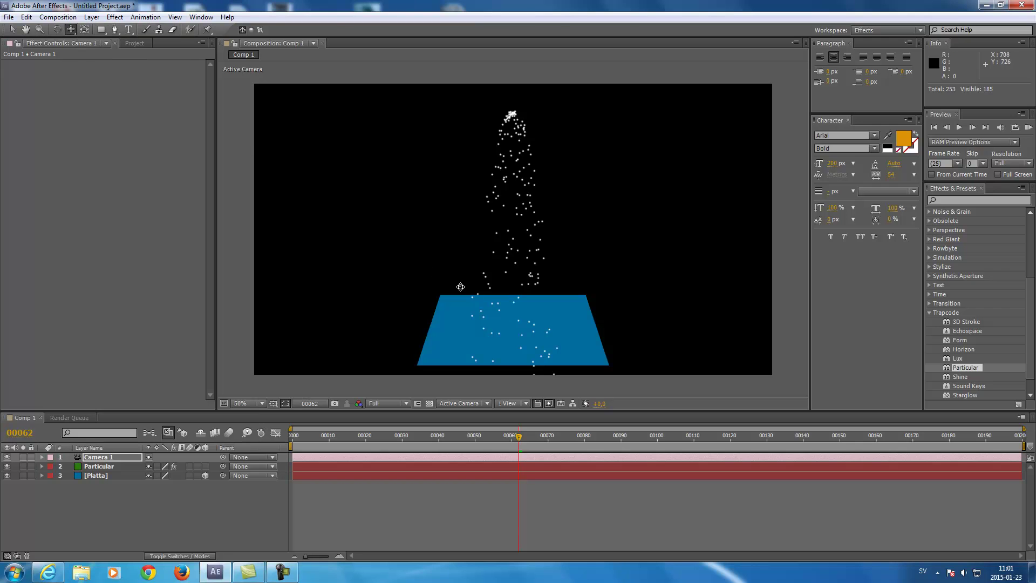
{"action": "left_click_drag", "start_coordinate": [505, 305], "coordinate": [508, 287]}
{"action": "left_click_drag", "start_coordinate": [517, 436], "coordinate": [419, 465]}
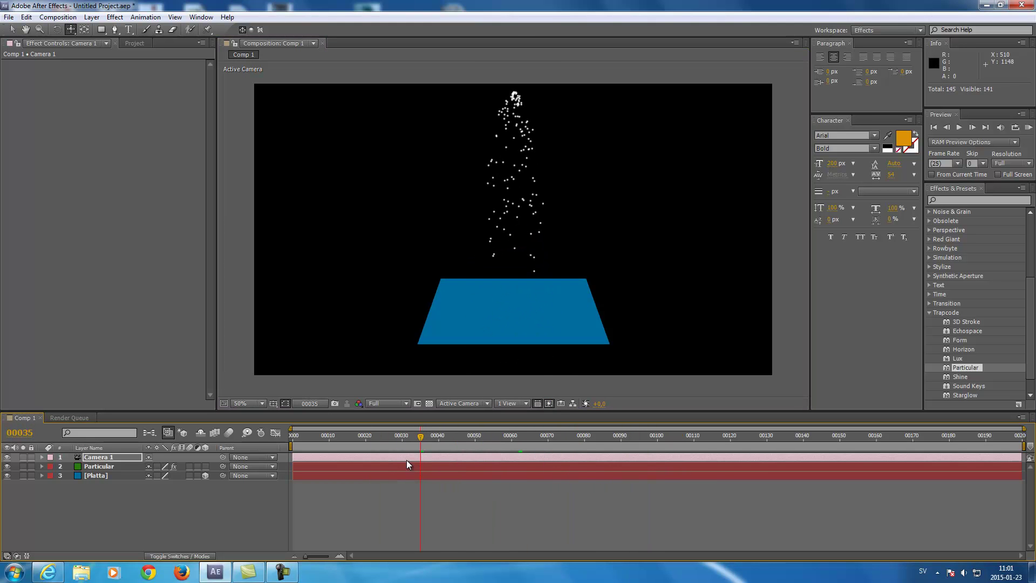
Set the Particular effect's Physics Model to Bounce and preview the particles at frame 52.
{"action": "left_click", "coordinate": [96, 468]}
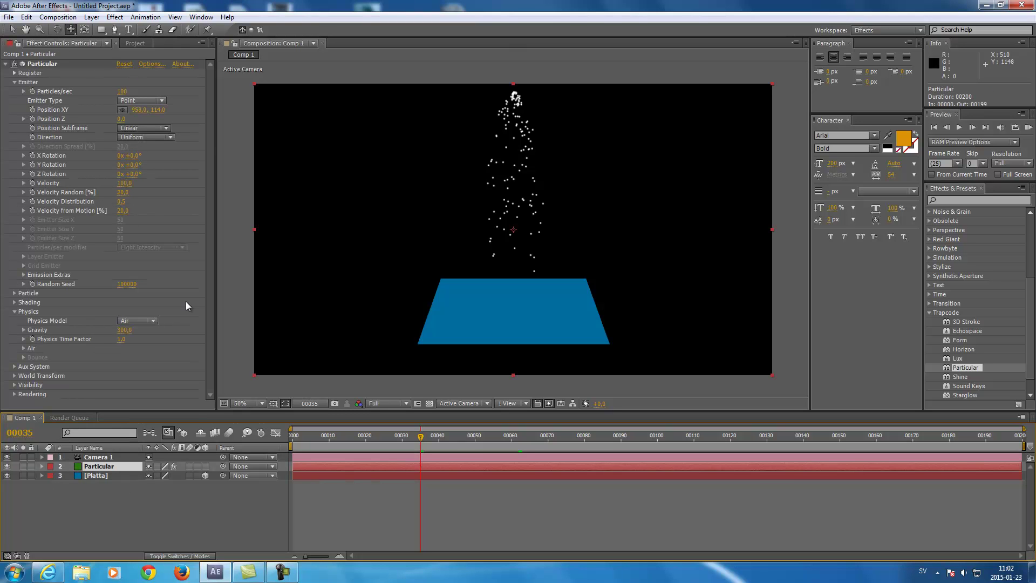
{"action": "left_click", "coordinate": [28, 312]}
{"action": "left_click", "coordinate": [14, 310]}
{"action": "left_click", "coordinate": [146, 320]}
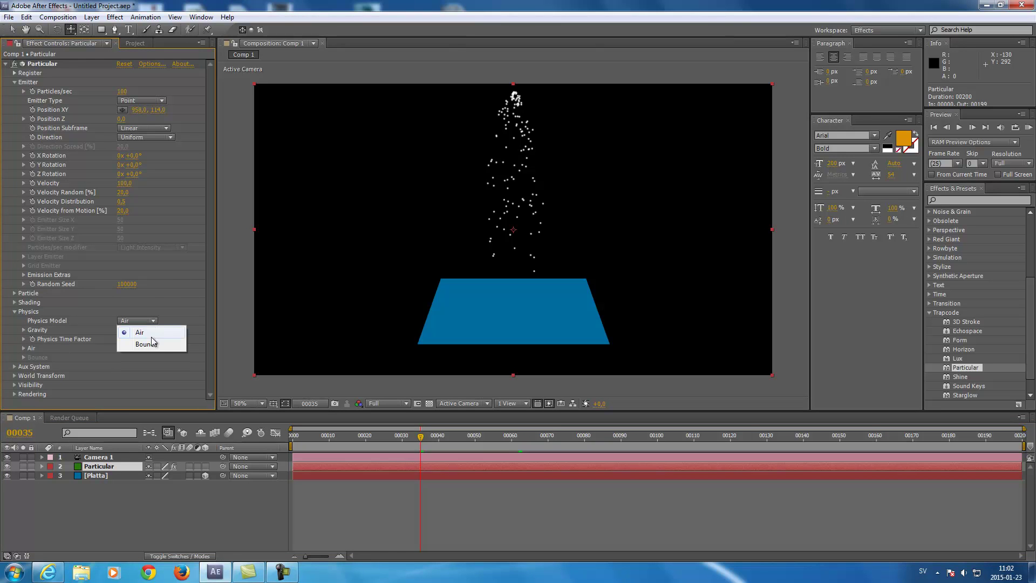
{"action": "left_click", "coordinate": [149, 344]}
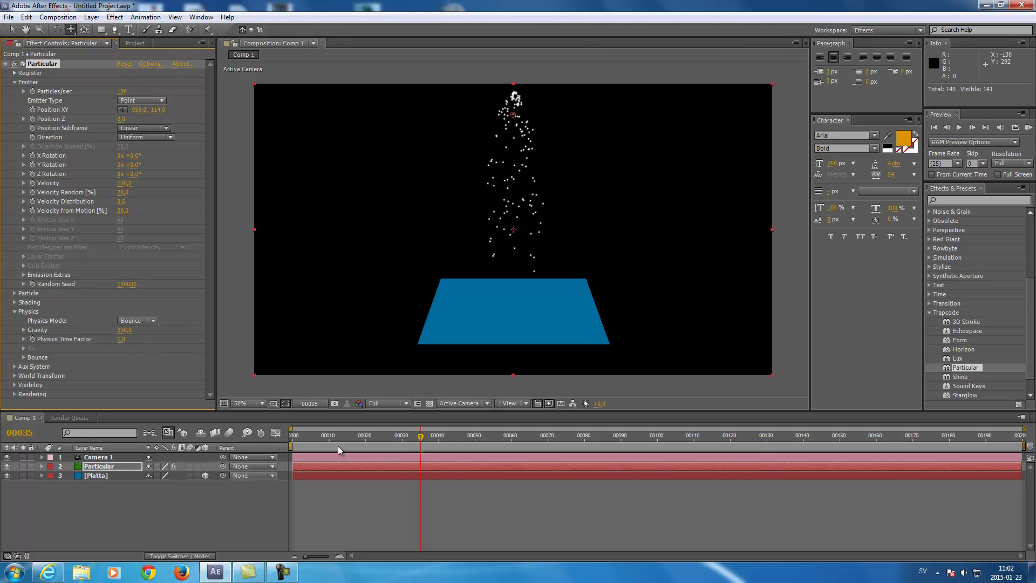
{"action": "left_click_drag", "start_coordinate": [422, 440], "coordinate": [483, 439]}
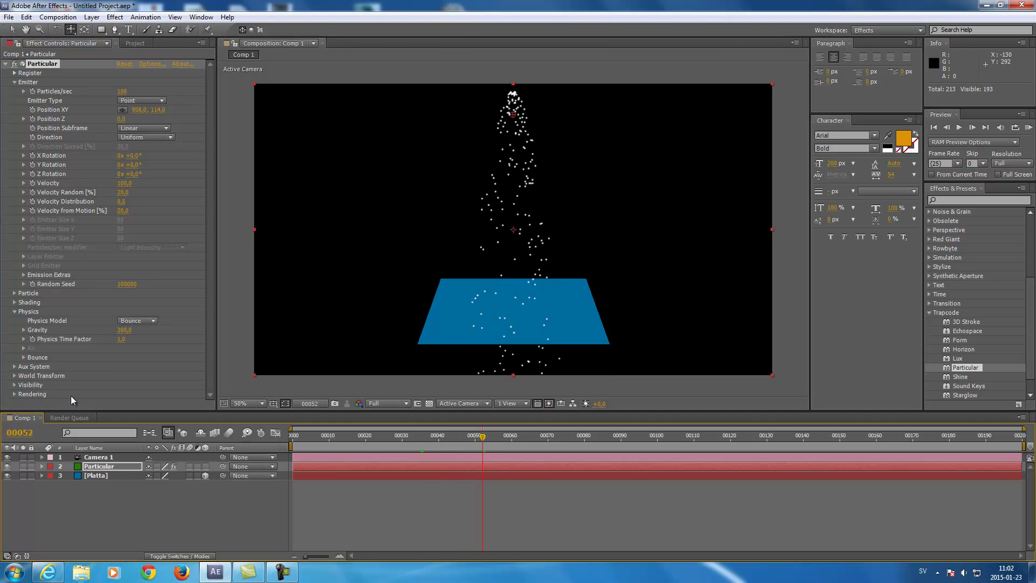
Set the Bounce Floor Layer to Platta and preview the particles at frame 100.
{"action": "left_click", "coordinate": [23, 357]}
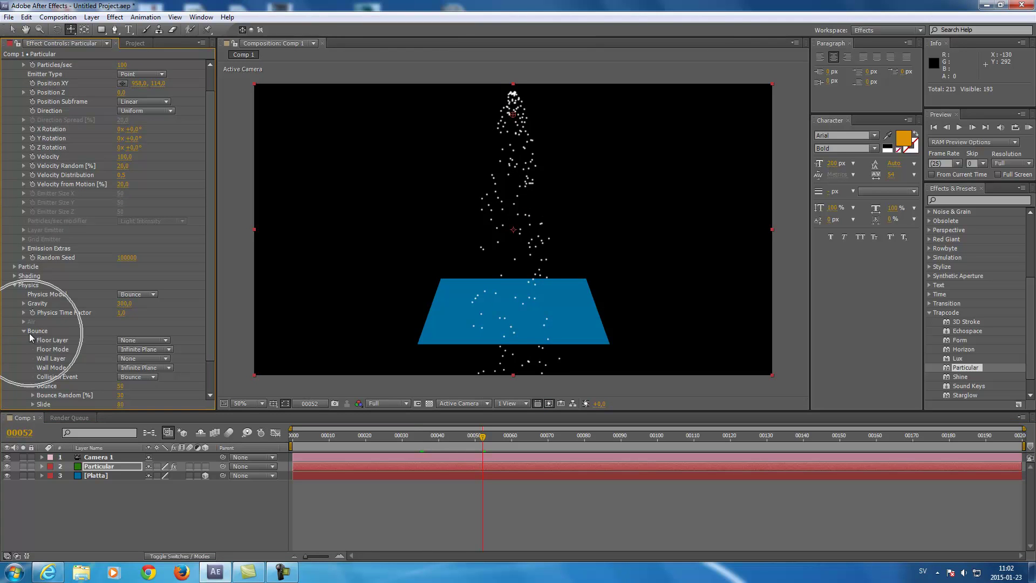
{"action": "left_click", "coordinate": [137, 340]}
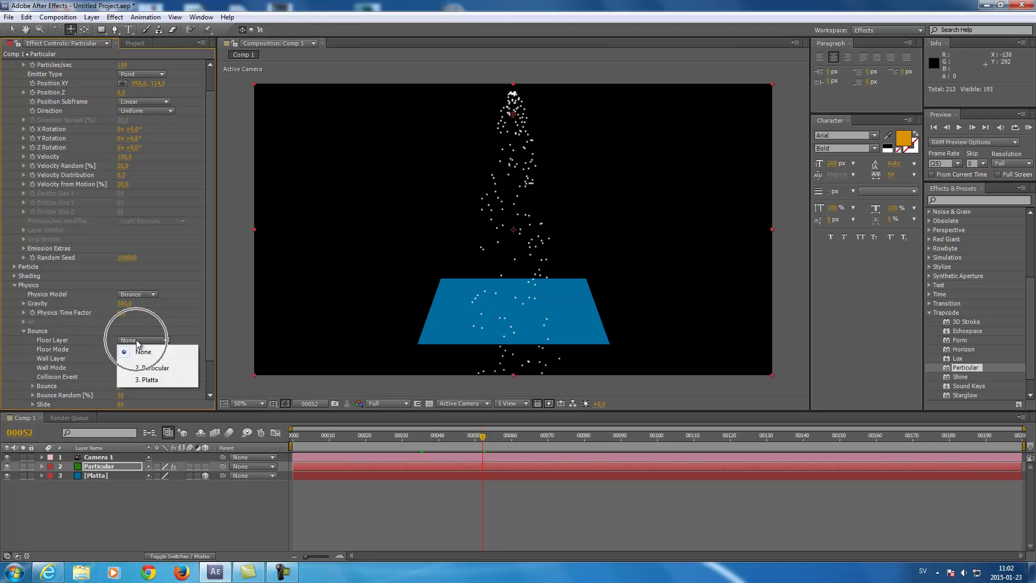
{"action": "left_click", "coordinate": [151, 380]}
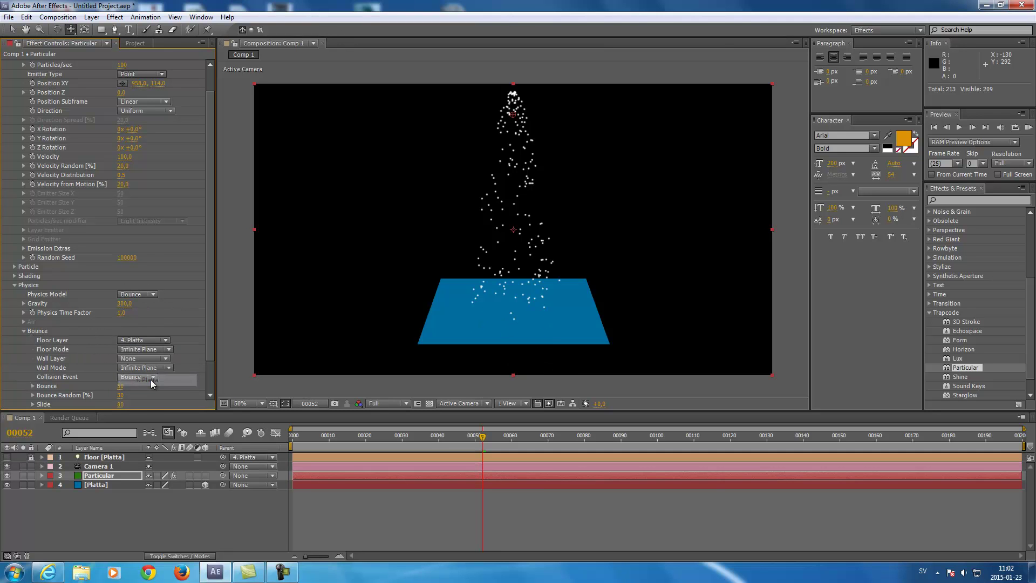
{"action": "left_click_drag", "start_coordinate": [485, 440], "coordinate": [657, 455]}
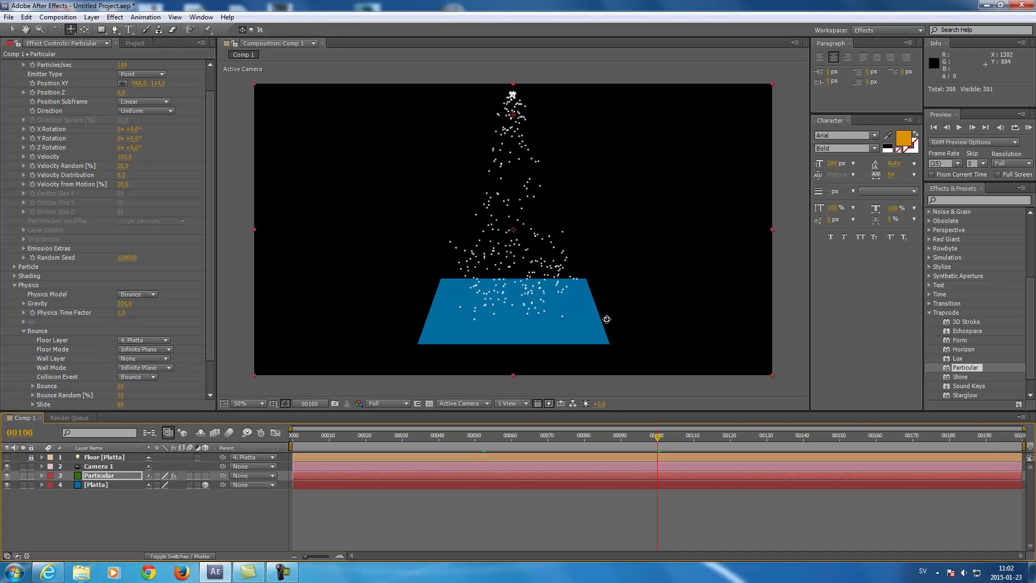
Set the Floor Mode to Layer Size and preview the particles at frame 130.
{"action": "left_click", "coordinate": [14, 28]}
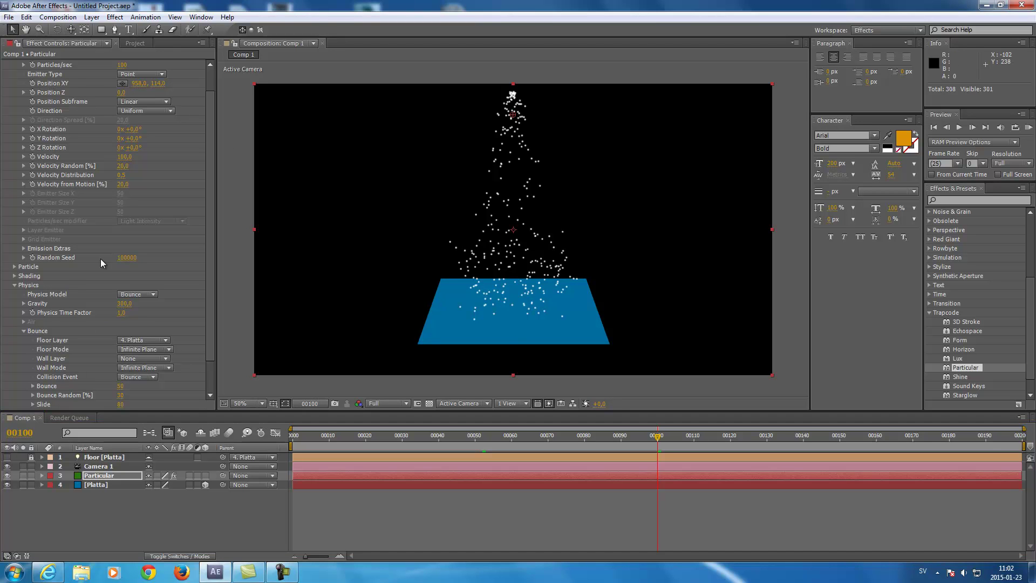
{"action": "left_click", "coordinate": [168, 351]}
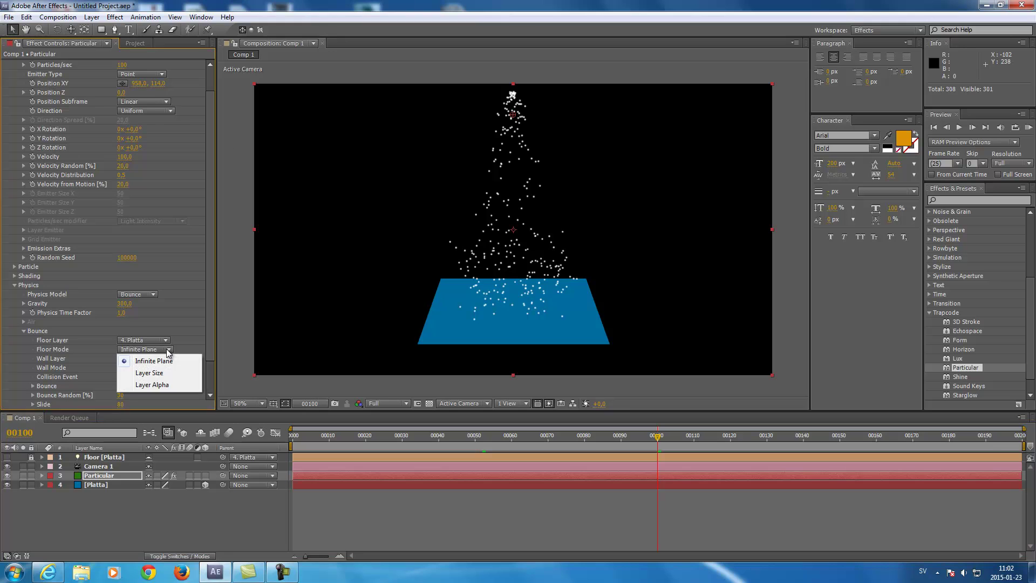
{"action": "left_click", "coordinate": [149, 374]}
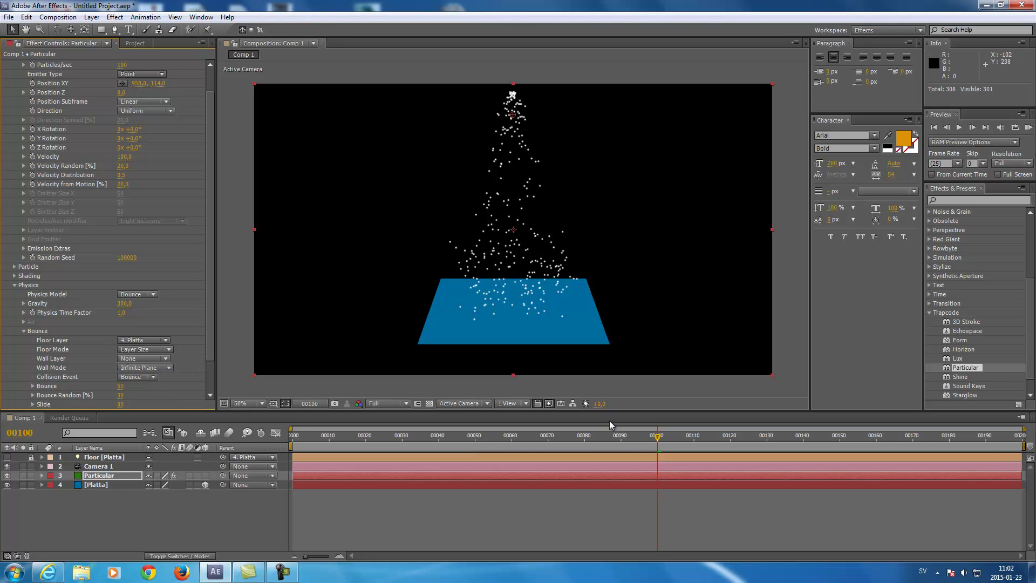
{"action": "left_click_drag", "start_coordinate": [665, 440], "coordinate": [768, 440]}
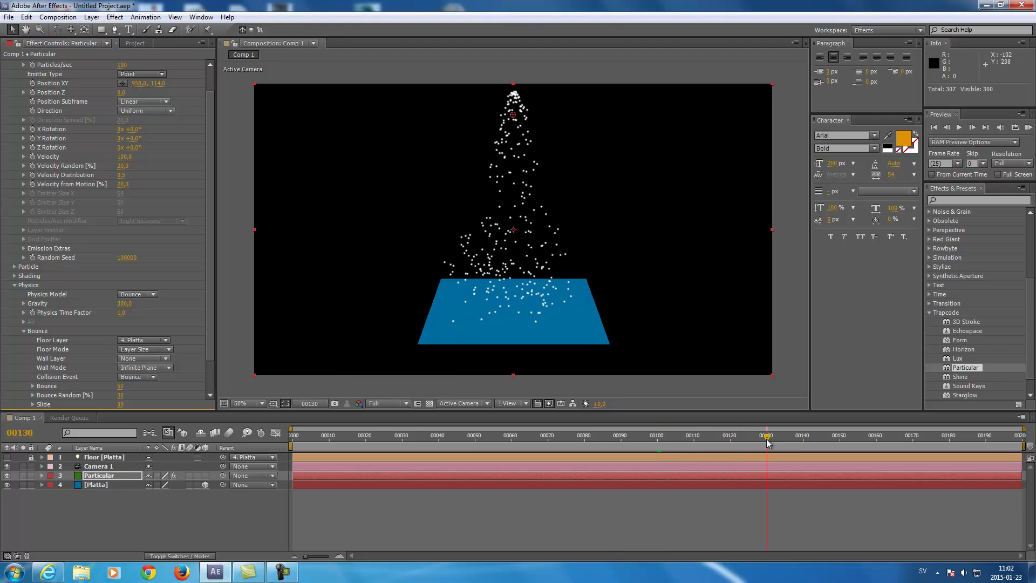
Try the Slide collision event with a preview at frame 86, and return Collision Event to Bounce.
{"action": "left_click_drag", "start_coordinate": [209, 344], "coordinate": [202, 372]}
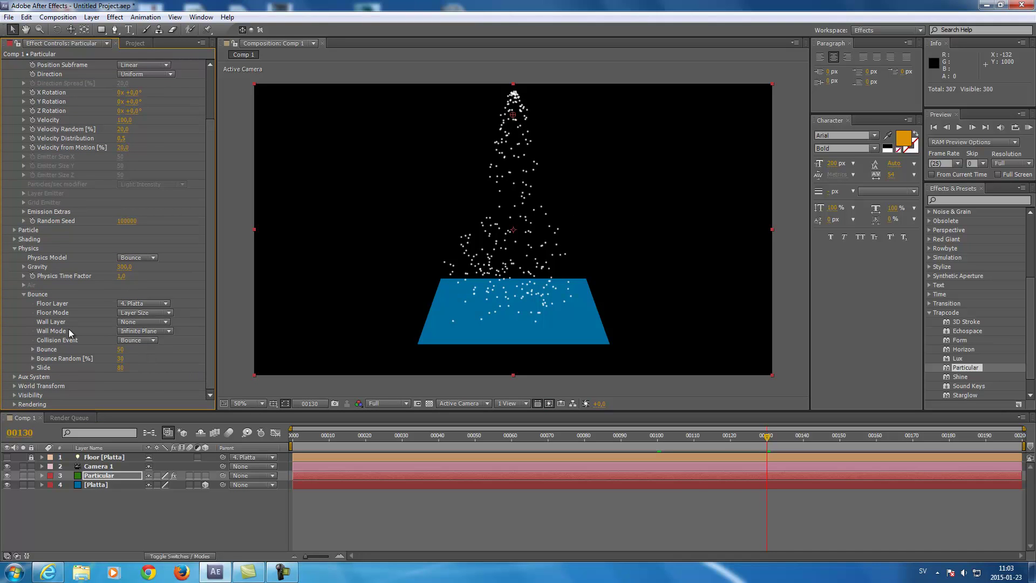
{"action": "left_click", "coordinate": [132, 340]}
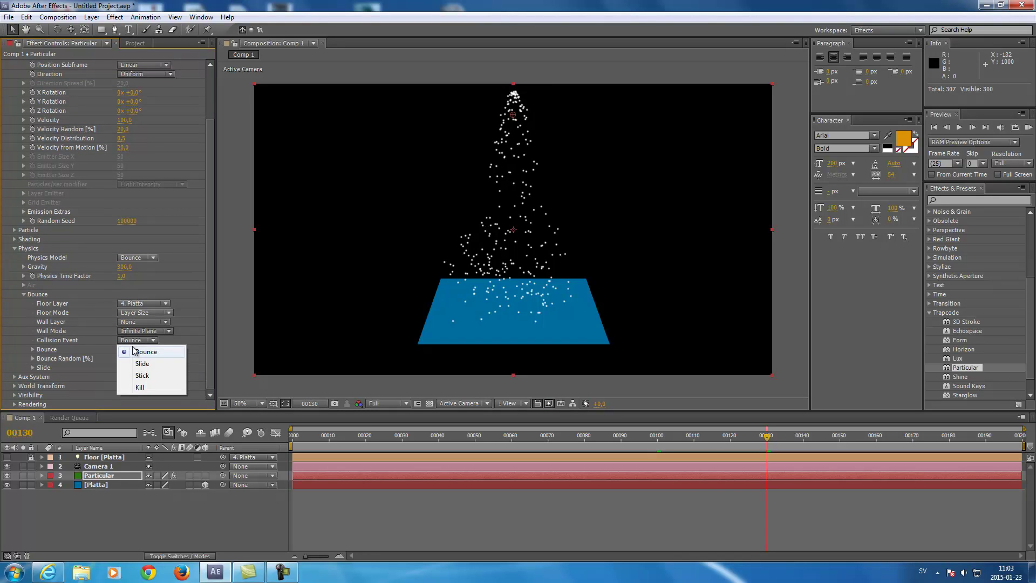
{"action": "left_click", "coordinate": [142, 363]}
{"action": "left_click_drag", "start_coordinate": [378, 445], "coordinate": [606, 443]}
{"action": "left_click", "coordinate": [153, 341]}
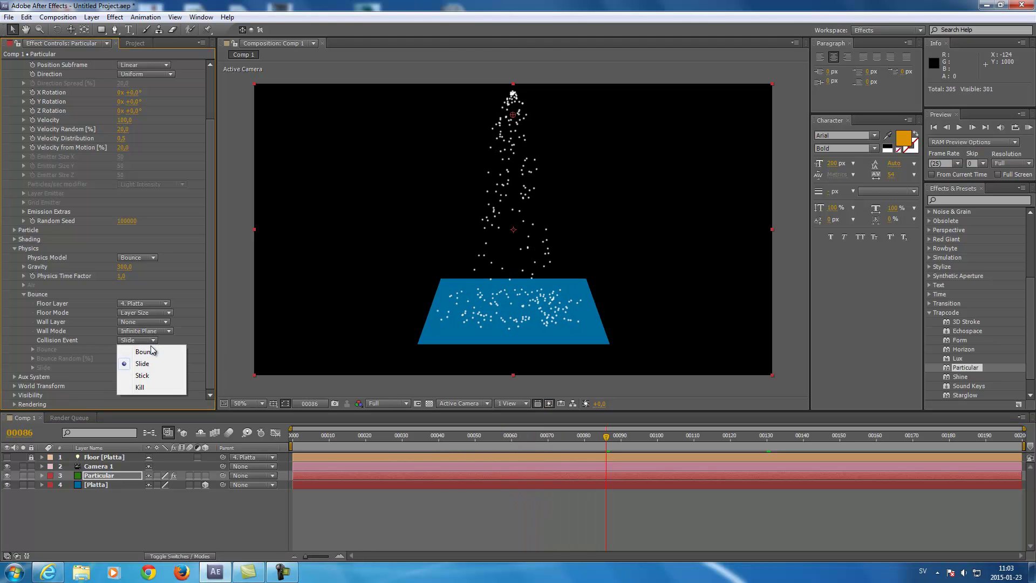
{"action": "left_click", "coordinate": [147, 352]}
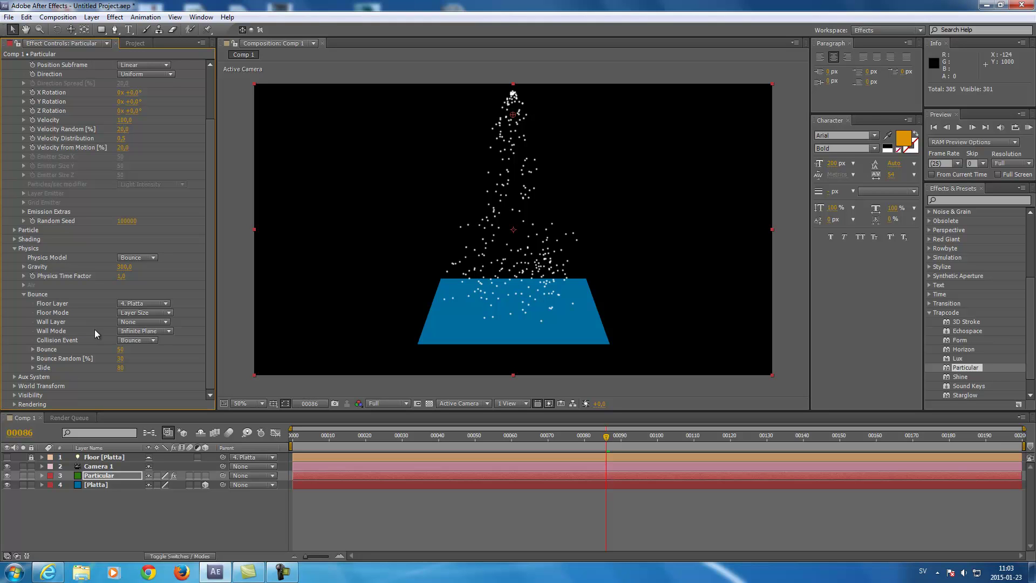
Try Platta as the Wall Layer with a preview, return Wall Layer to None and preview frame 104.
{"action": "left_click", "coordinate": [145, 323]}
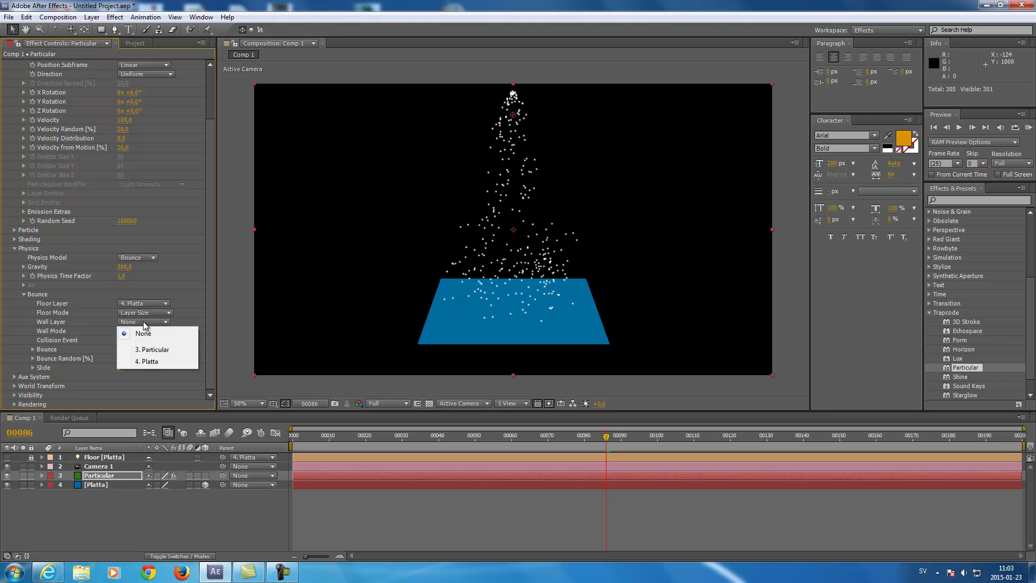
{"action": "left_click", "coordinate": [146, 361]}
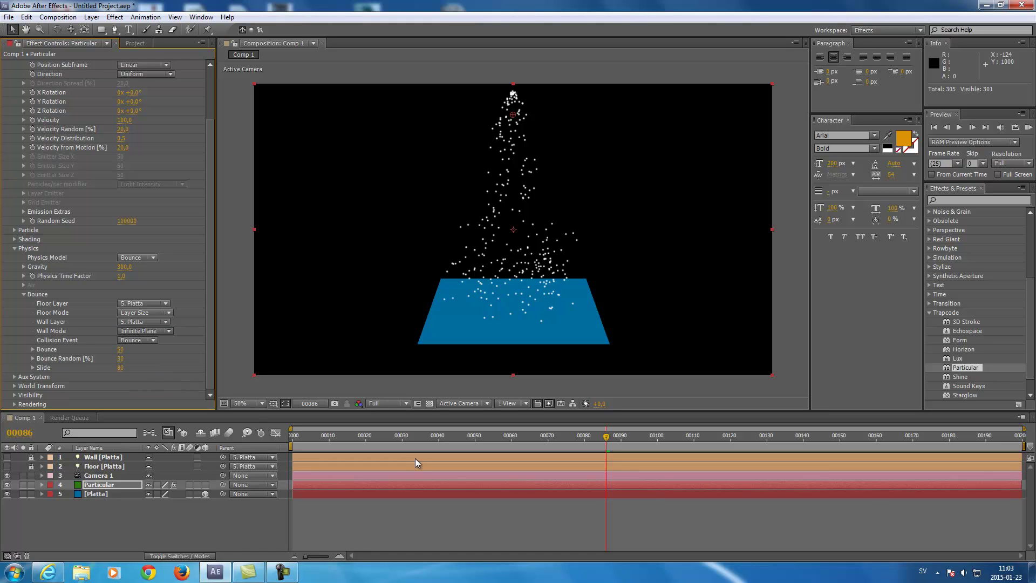
{"action": "left_click_drag", "start_coordinate": [420, 442], "coordinate": [484, 443]}
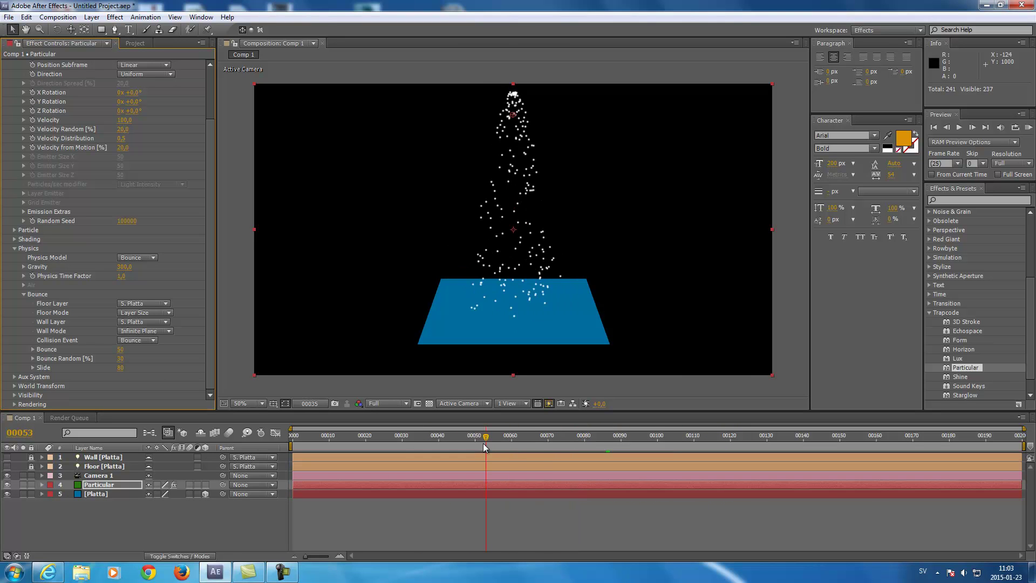
{"action": "left_click", "coordinate": [165, 323]}
{"action": "left_click", "coordinate": [146, 337]}
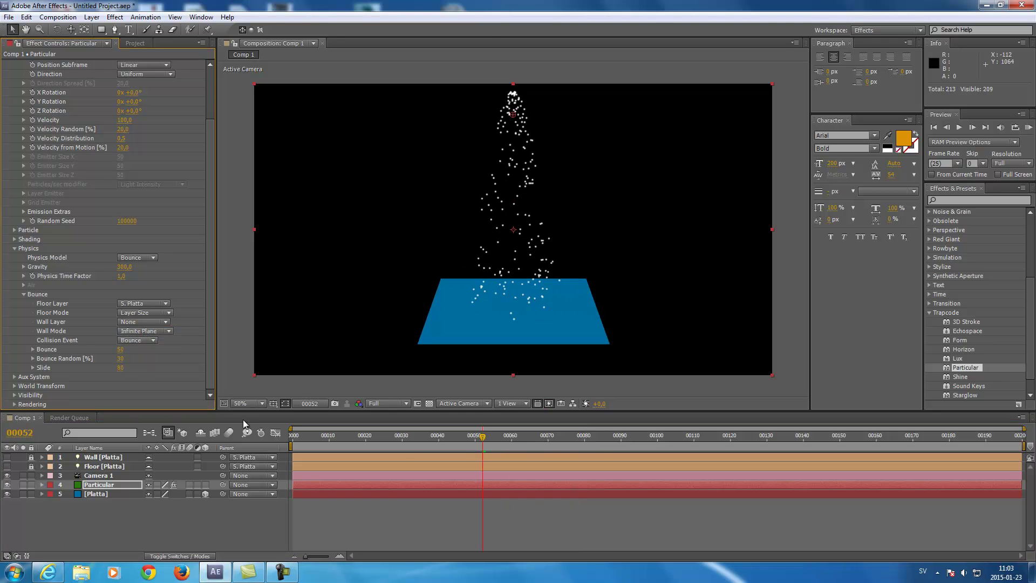
{"action": "left_click_drag", "start_coordinate": [401, 446], "coordinate": [671, 439]}
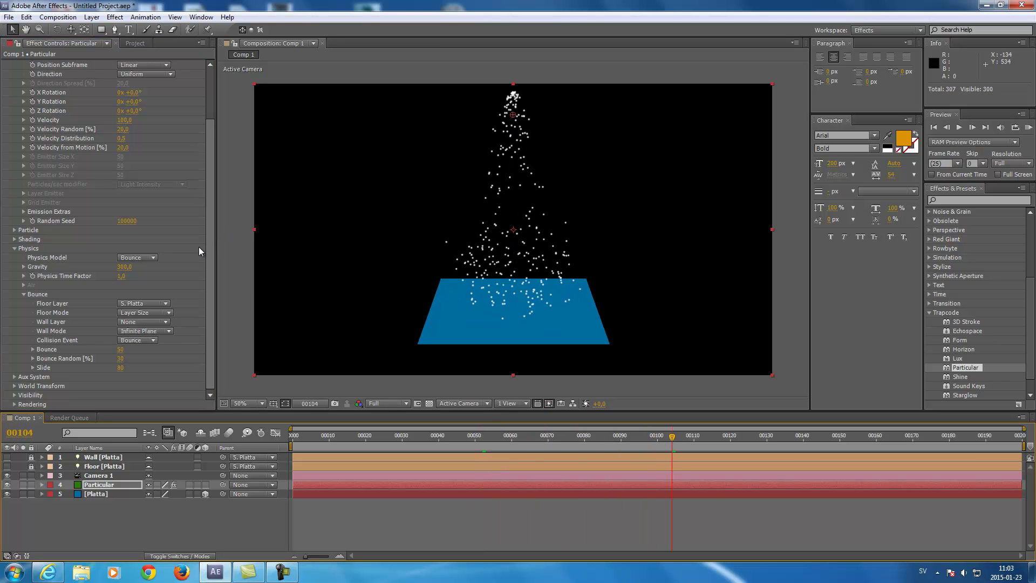
Set the Bounce Slide value to 277 and preview the particles at frame 134.
{"action": "left_click_drag", "start_coordinate": [120, 371], "coordinate": [435, 445]}
{"action": "left_click_drag", "start_coordinate": [581, 443], "coordinate": [781, 441]}
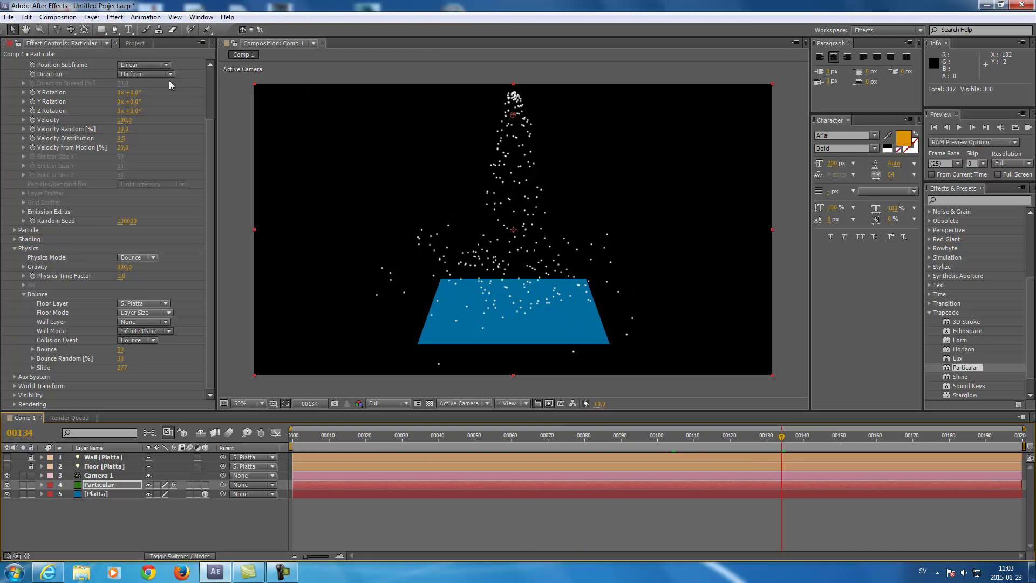
Orbit the camera to a diagonal view of the plate and play back the bouncing particles.
{"action": "left_click", "coordinate": [70, 29]}
{"action": "left_click_drag", "start_coordinate": [475, 292], "coordinate": [477, 288]}
{"action": "left_click_drag", "start_coordinate": [73, 31], "coordinate": [108, 47]}
{"action": "left_click_drag", "start_coordinate": [449, 254], "coordinate": [550, 263]}
{"action": "key", "text": "space"}
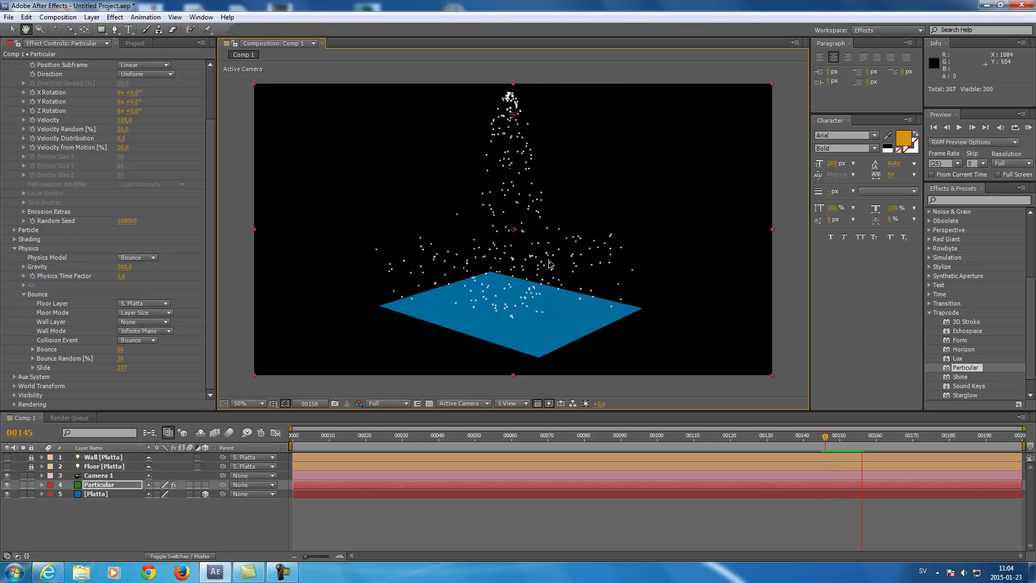
Orbit the camera to a low frontal view of the plate, play back the particles and go to frame 100.
{"action": "left_click_drag", "start_coordinate": [550, 263], "coordinate": [493, 253]}
{"action": "key", "text": "space"}
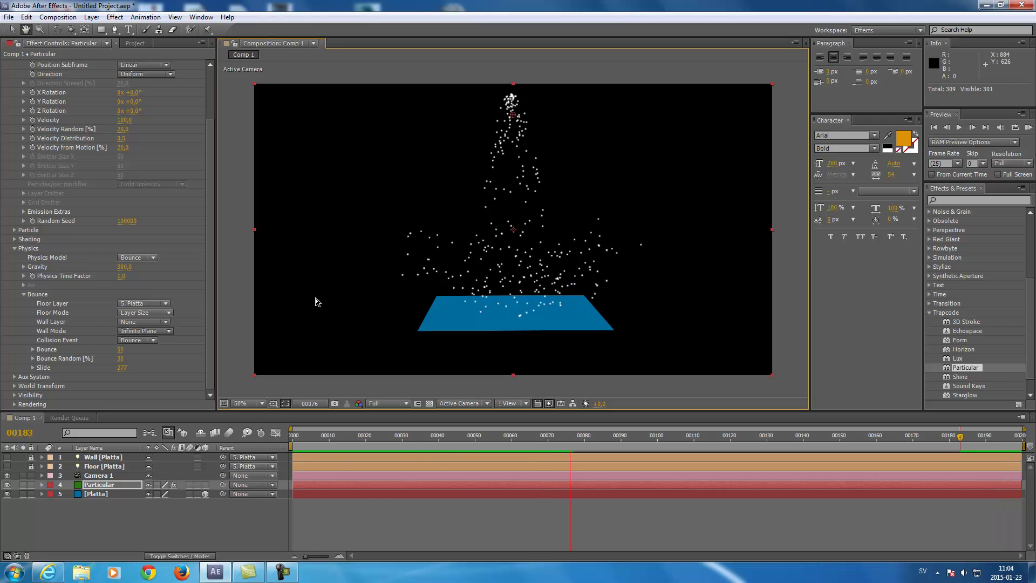
{"action": "key", "text": "c"}
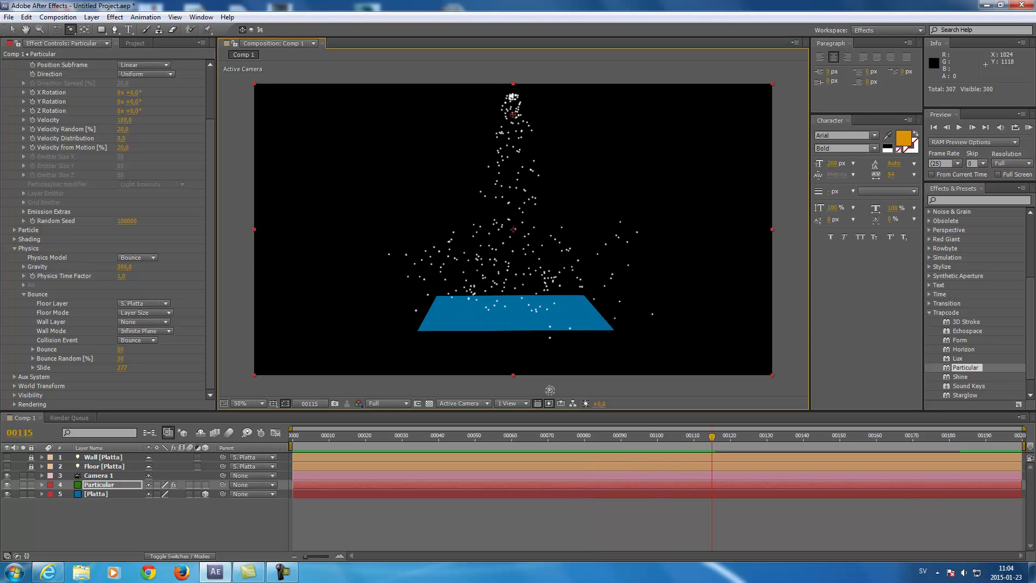
{"action": "left_click_drag", "start_coordinate": [711, 439], "coordinate": [683, 438]}
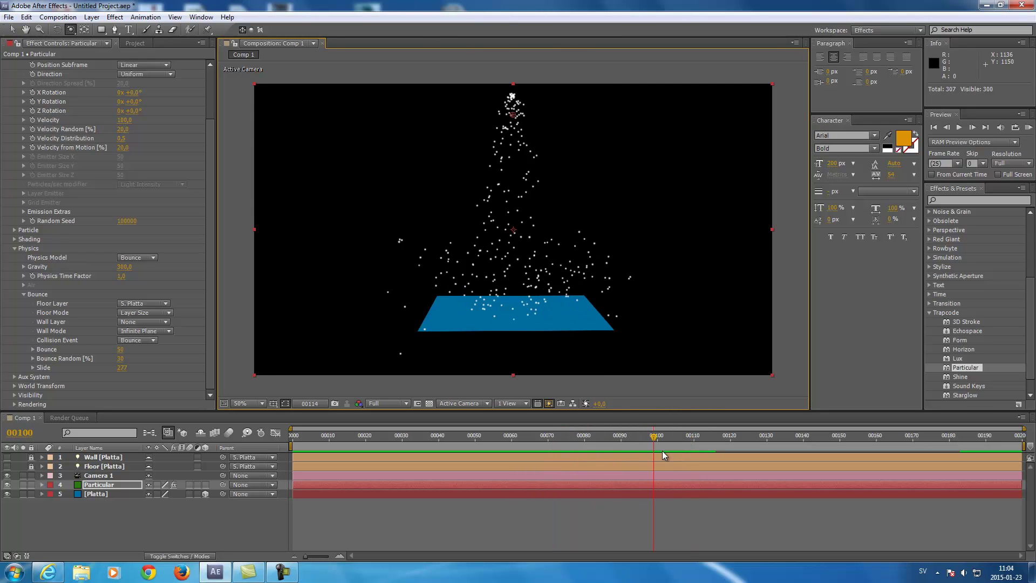
{"action": "left_click_drag", "start_coordinate": [652, 454], "coordinate": [657, 455]}
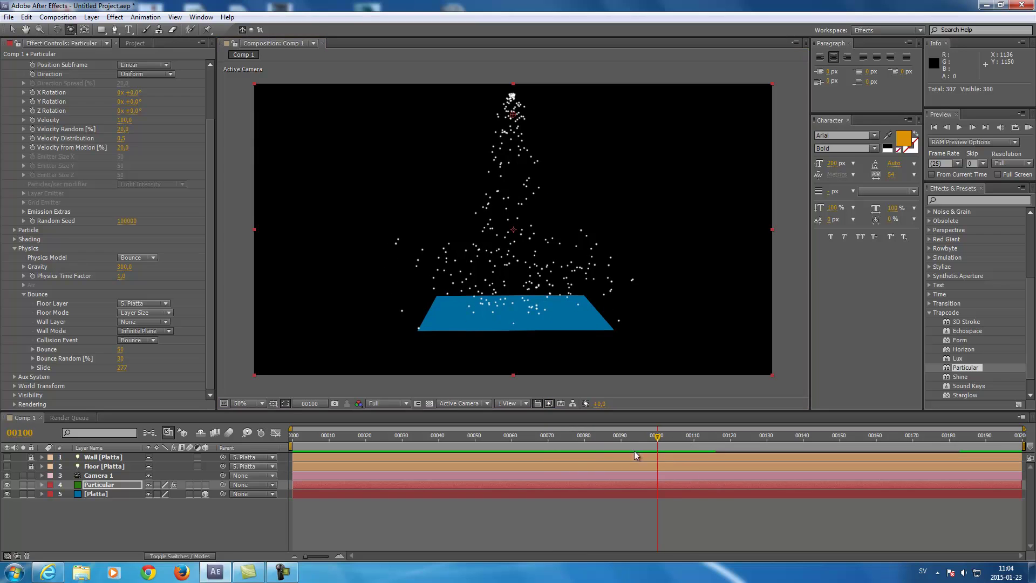
Set the Physics Time Factor to 1,5 and preview the particles at frame 91.
{"action": "left_click", "coordinate": [11, 35]}
{"action": "left_click_drag", "start_coordinate": [120, 278], "coordinate": [125, 278]}
{"action": "left_click_drag", "start_coordinate": [442, 436], "coordinate": [624, 450]}
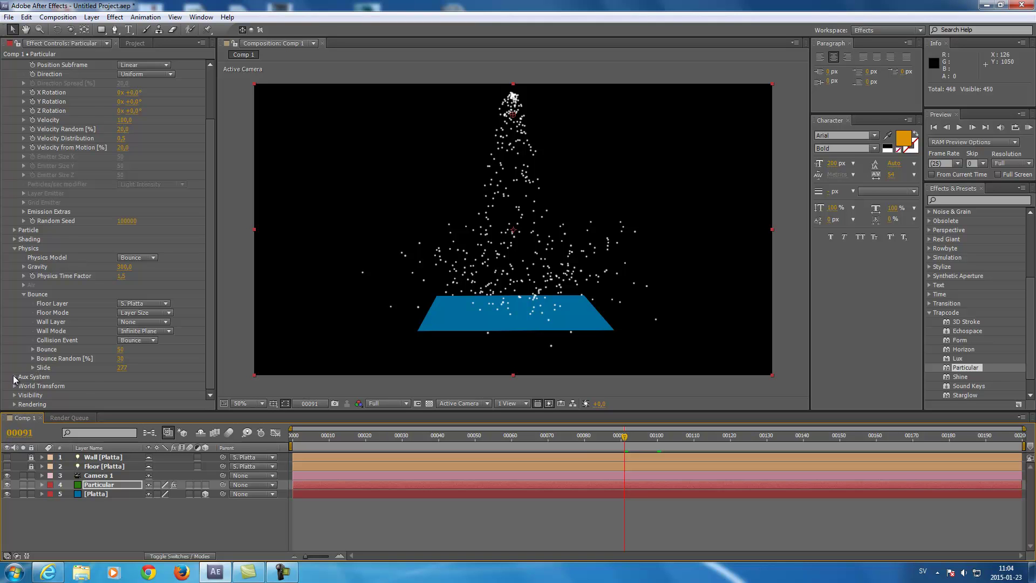
Set the Aux System's Emit option to At Bounce Event and preview the particles at frame 65.
{"action": "left_click", "coordinate": [15, 378]}
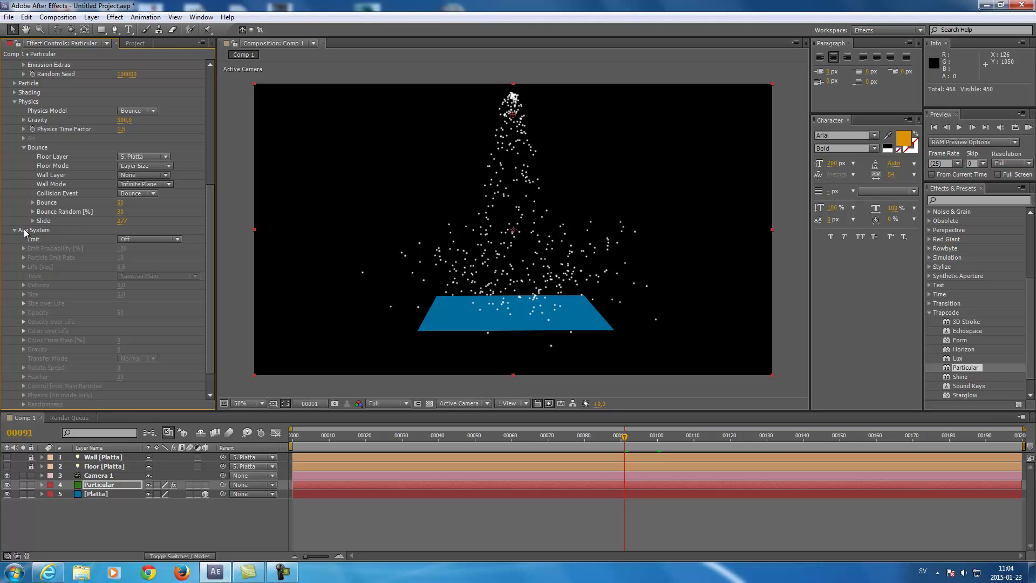
{"action": "left_click", "coordinate": [128, 239]}
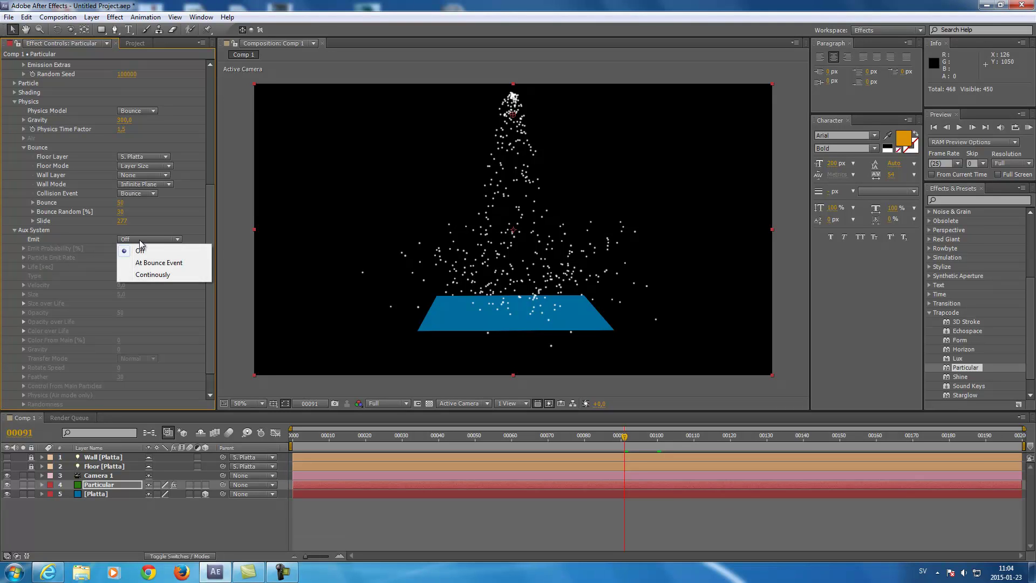
{"action": "left_click", "coordinate": [153, 264]}
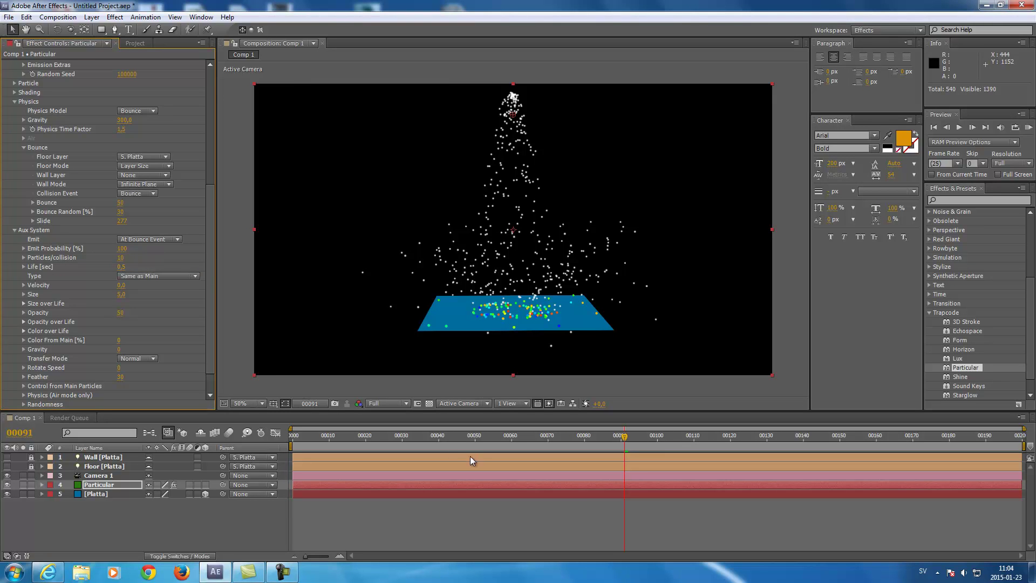
{"action": "left_click_drag", "start_coordinate": [436, 439], "coordinate": [530, 438]}
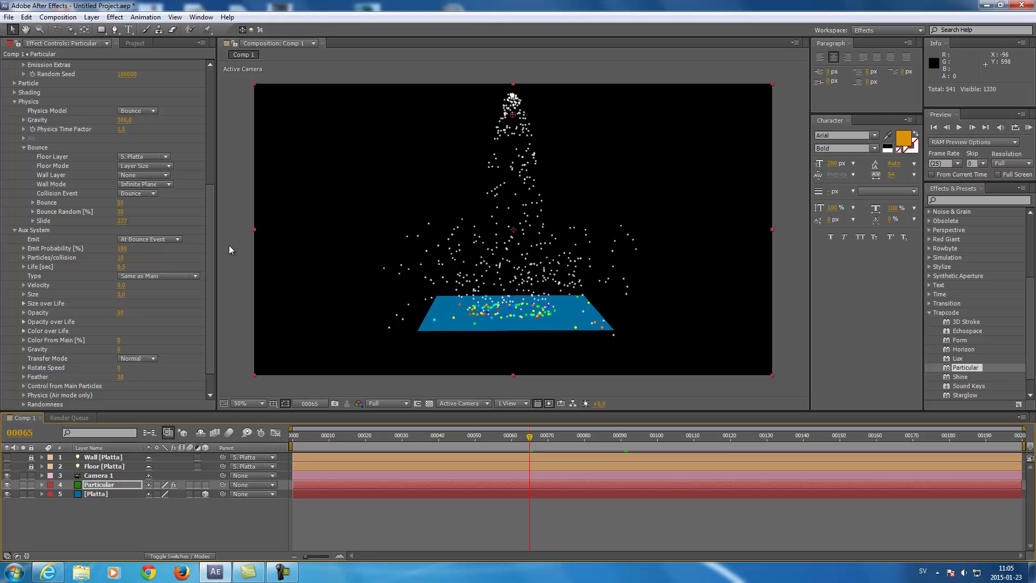
Apply the white-cyan-blue gradient preset to the Aux System's Color over Life and preview the particles around frame 69.
{"action": "left_click", "coordinate": [23, 332]}
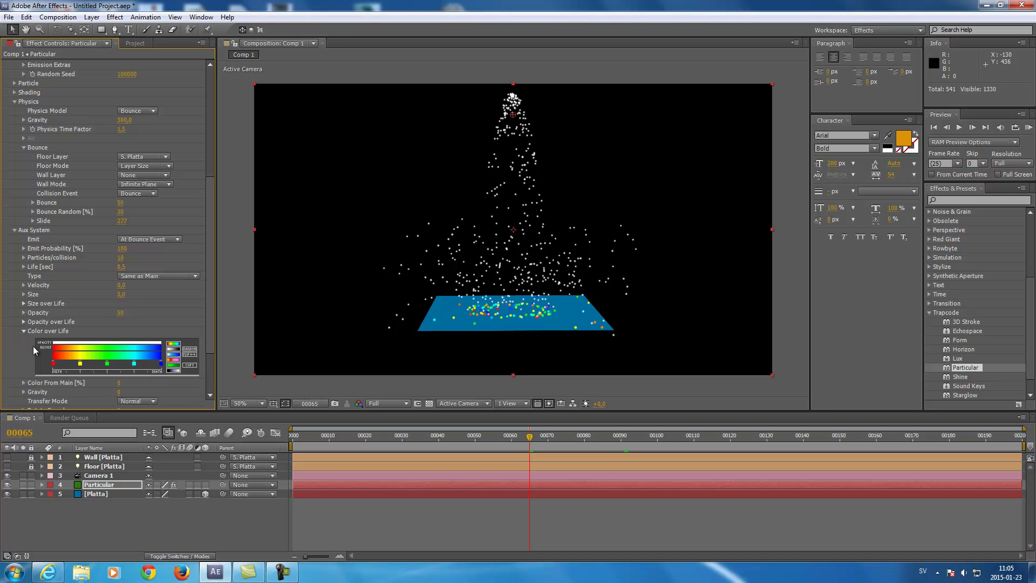
{"action": "left_click", "coordinate": [173, 355]}
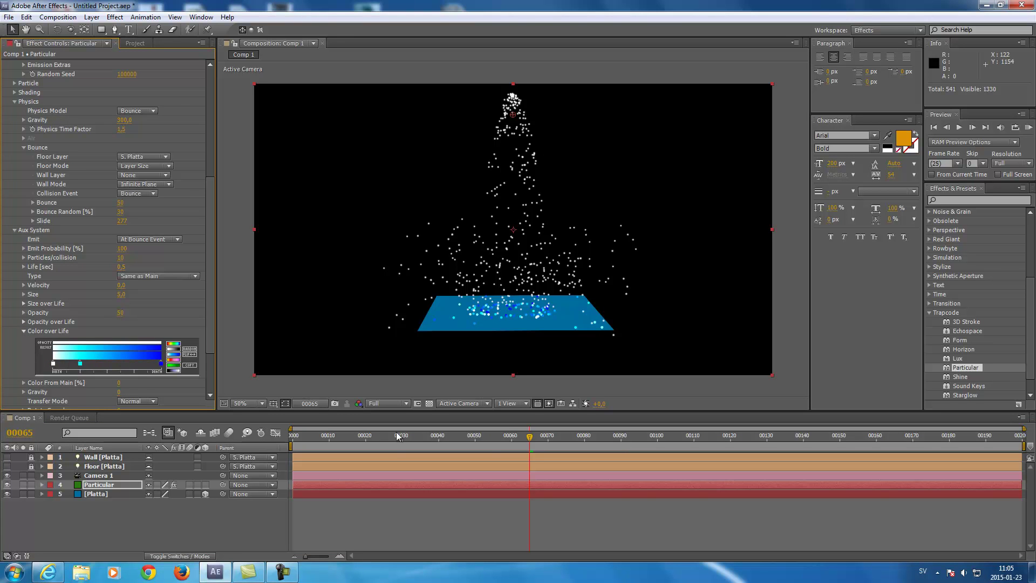
{"action": "left_click_drag", "start_coordinate": [394, 443], "coordinate": [544, 438]}
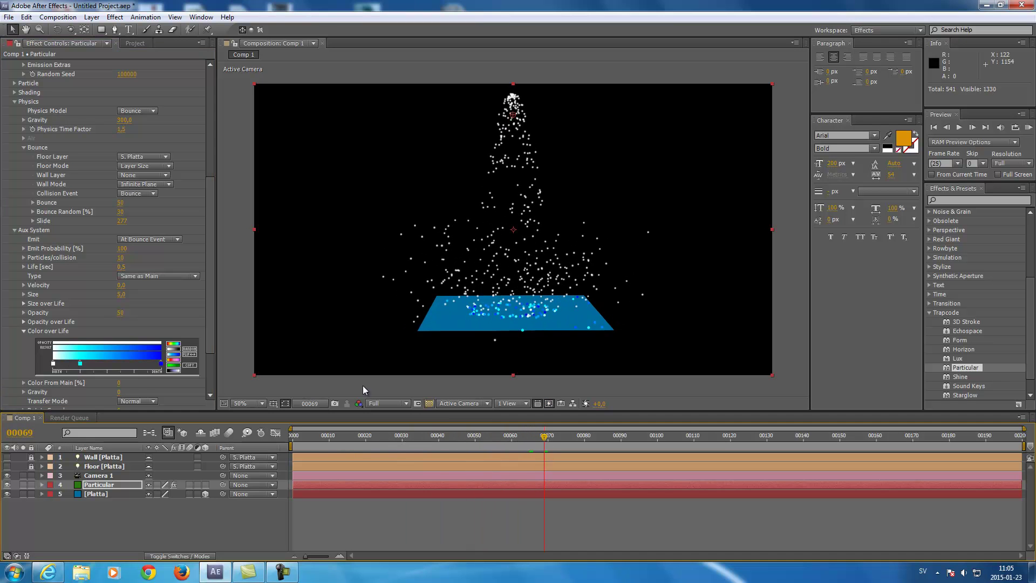
{"action": "left_click", "coordinate": [24, 329]}
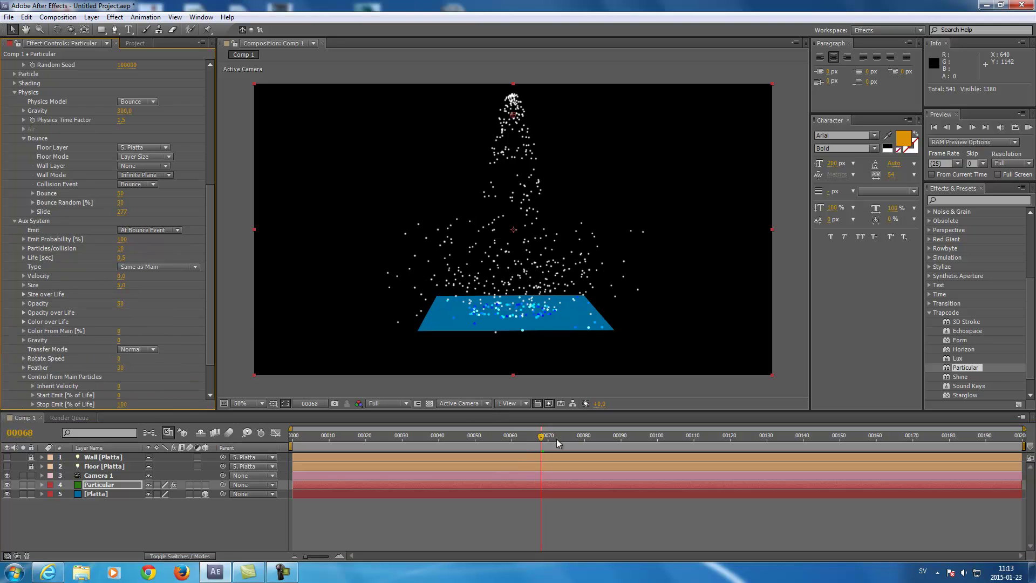
Set the Aux System's Velocity to 17,0 and preview the particles at frame 76.
{"action": "left_click_drag", "start_coordinate": [541, 440], "coordinate": [537, 440]}
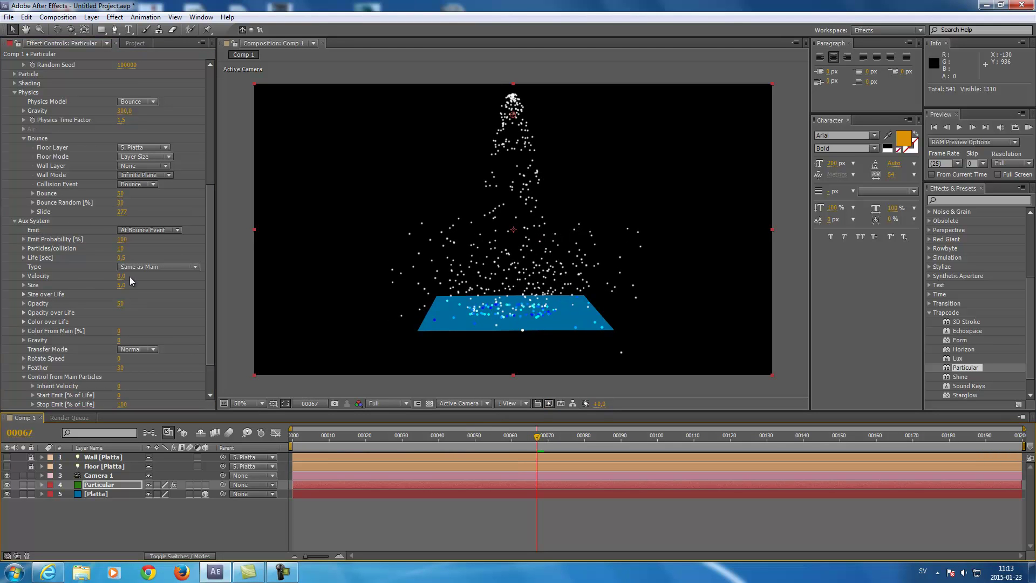
{"action": "left_click_drag", "start_coordinate": [121, 276], "coordinate": [123, 276]}
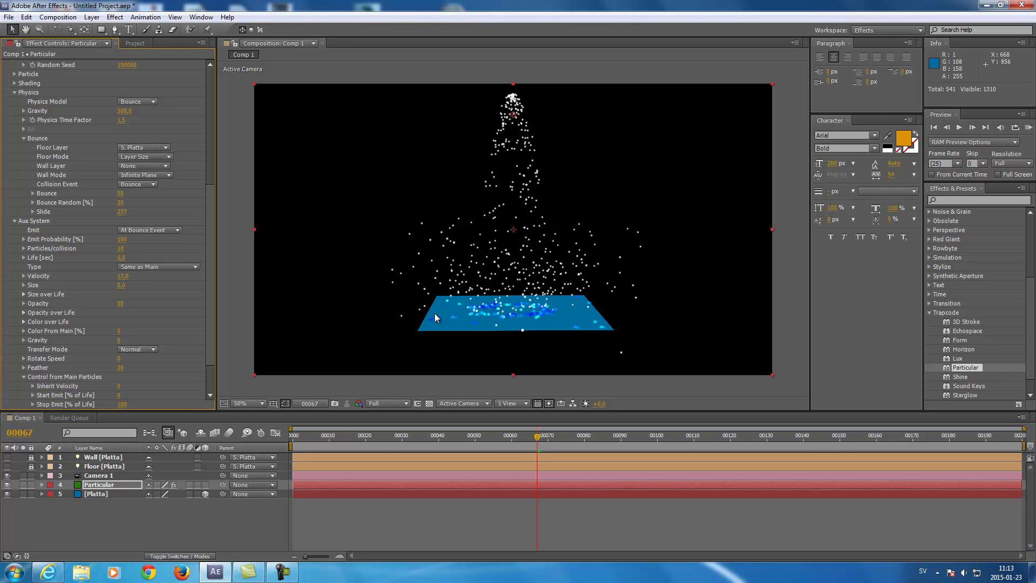
{"action": "left_click_drag", "start_coordinate": [537, 440], "coordinate": [571, 439]}
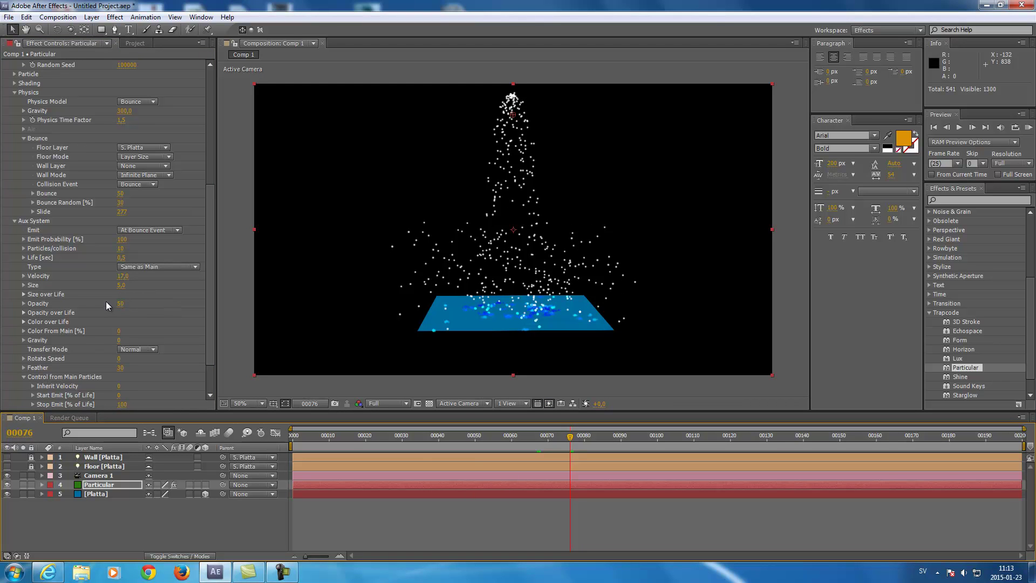
Shape the Aux System's Size over Life as a smooth falloff to zero and preview the particles at frame 63.
{"action": "left_click", "coordinate": [24, 295]}
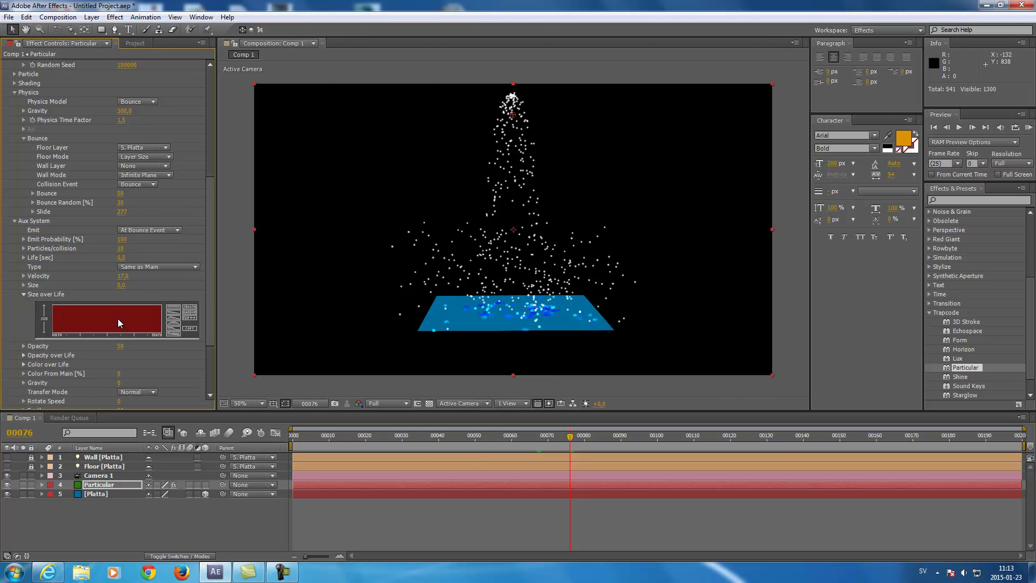
{"action": "left_click", "coordinate": [173, 334]}
{"action": "left_click_drag", "start_coordinate": [90, 311], "coordinate": [99, 311]}
{"action": "left_click_drag", "start_coordinate": [456, 435], "coordinate": [524, 442]}
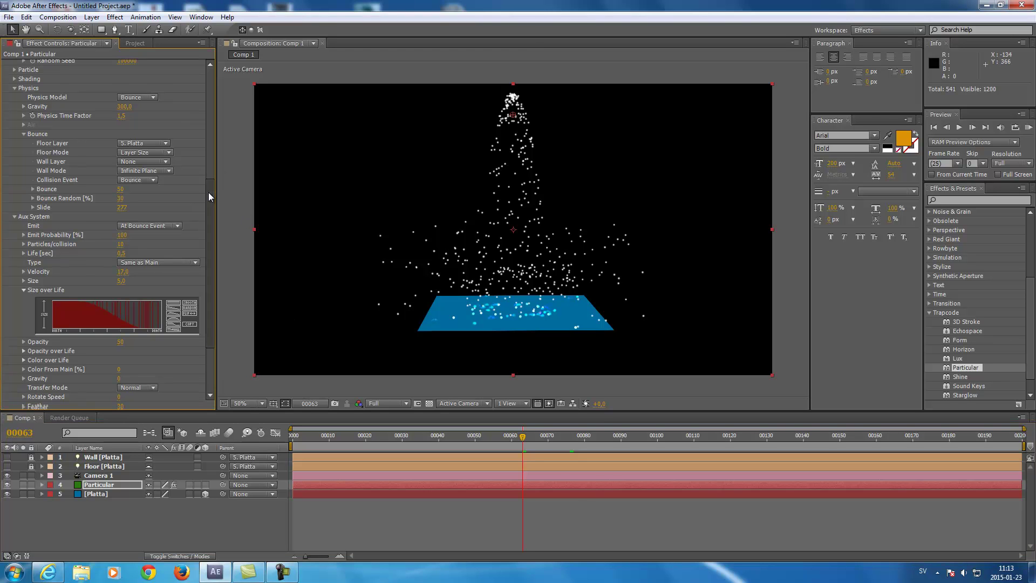
Set the Bounce value to 34 and play the particles from frame 37 to frame 131.
{"action": "left_click_drag", "start_coordinate": [209, 193], "coordinate": [211, 173]}
{"action": "mouse_move", "coordinate": [120, 231]}
{"action": "left_mouse_down"}
{"action": "mouse_move", "coordinate": [128, 226]}
{"action": "mouse_move", "coordinate": [110, 227]}
{"action": "left_mouse_up"}
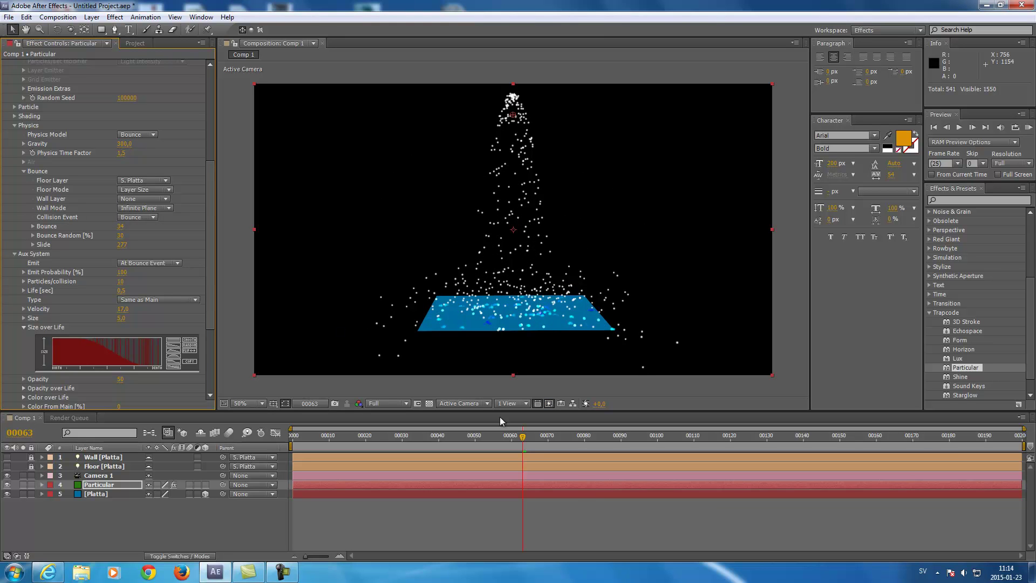
{"action": "left_click_drag", "start_coordinate": [522, 436], "coordinate": [428, 445]}
{"action": "key", "text": "space"}
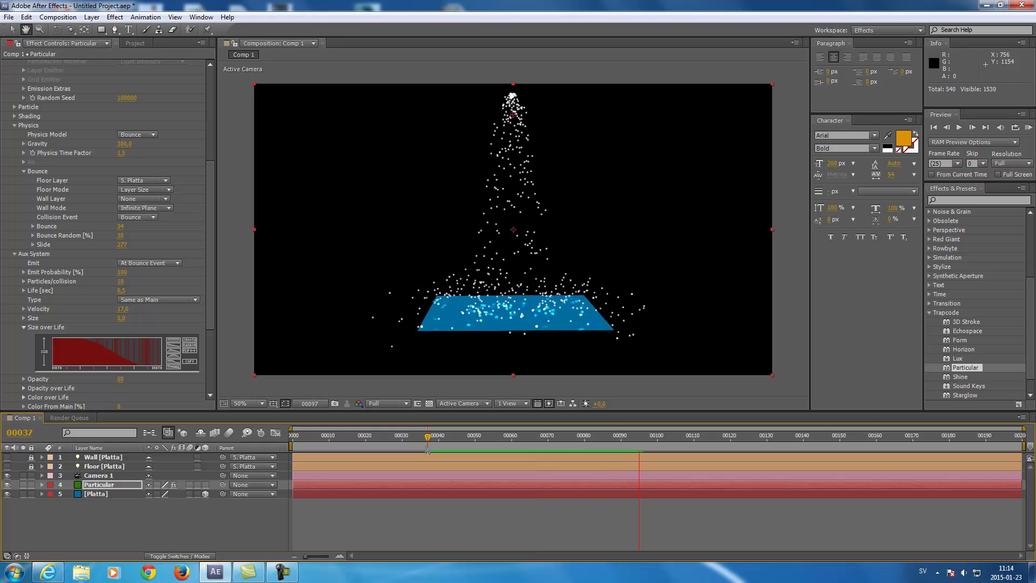
{"action": "key", "text": "space"}
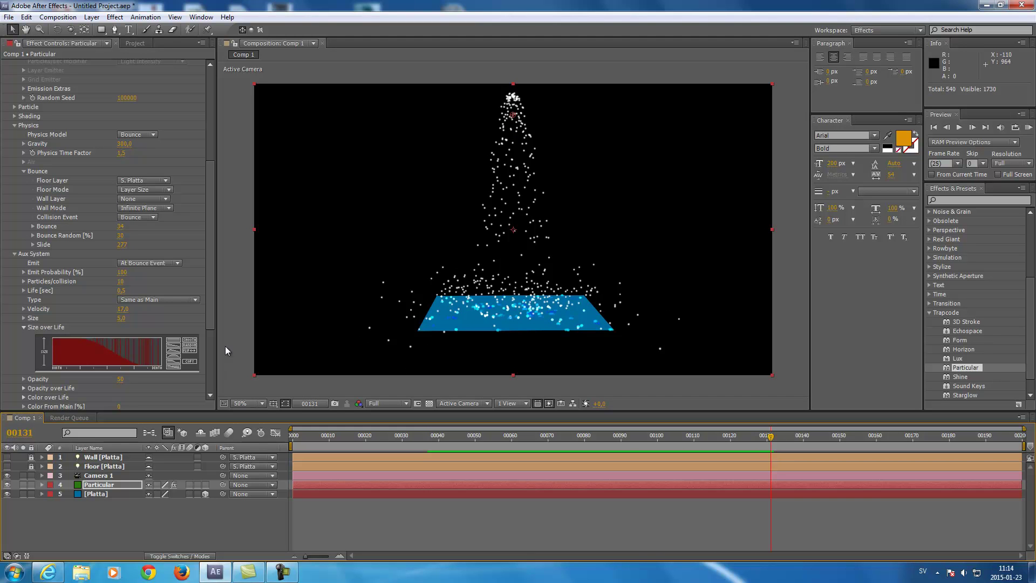
Set the emitter's Particles/sec to 200.
{"action": "scroll", "coordinate": [209, 312], "scroll_direction": "down", "scroll_amount": 6}
{"action": "scroll", "coordinate": [215, 371], "scroll_direction": "up", "scroll_amount": 15}
{"action": "left_click", "coordinate": [122, 91]}
{"action": "type", "text": "260"}
{"action": "key", "text": "Return"}
{"action": "left_click_drag", "start_coordinate": [129, 91], "coordinate": [108, 91]}
{"action": "left_click", "coordinate": [123, 92]}
{"action": "type", "text": "200"}
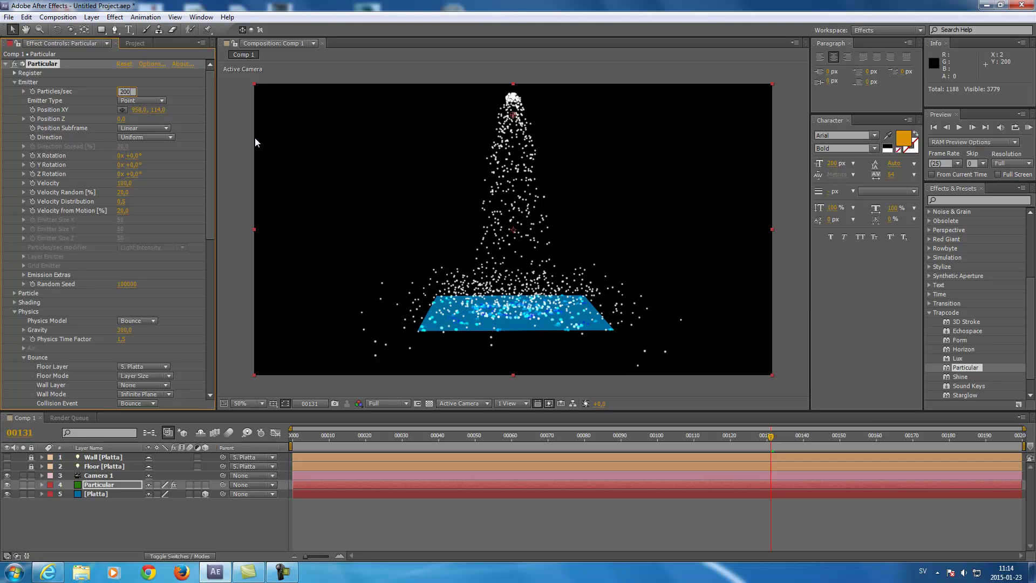
{"action": "key", "text": "Return"}
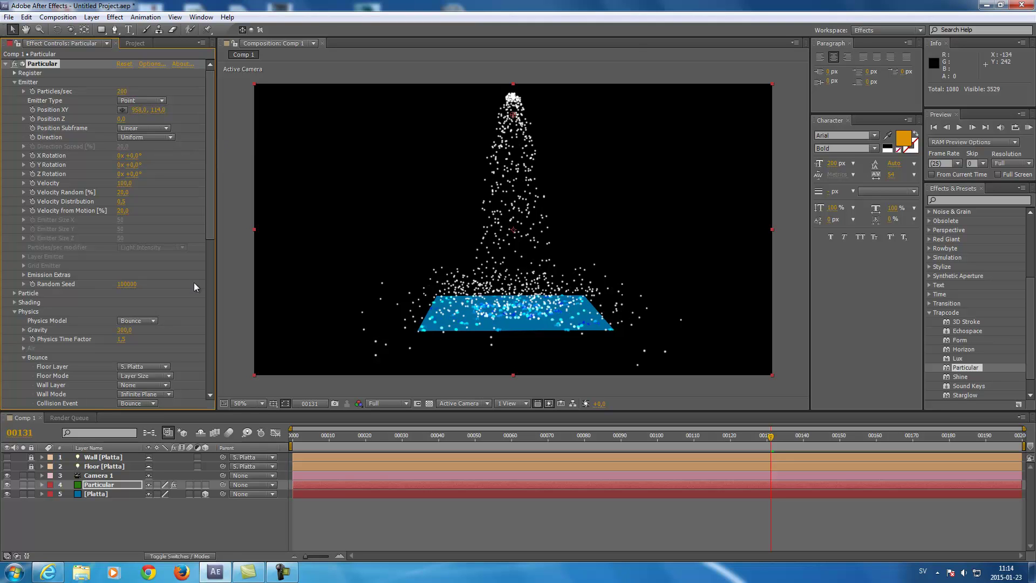
Try the Glow Sphere (No DOF) particle type with a preview at frame 69.
{"action": "left_click", "coordinate": [15, 293]}
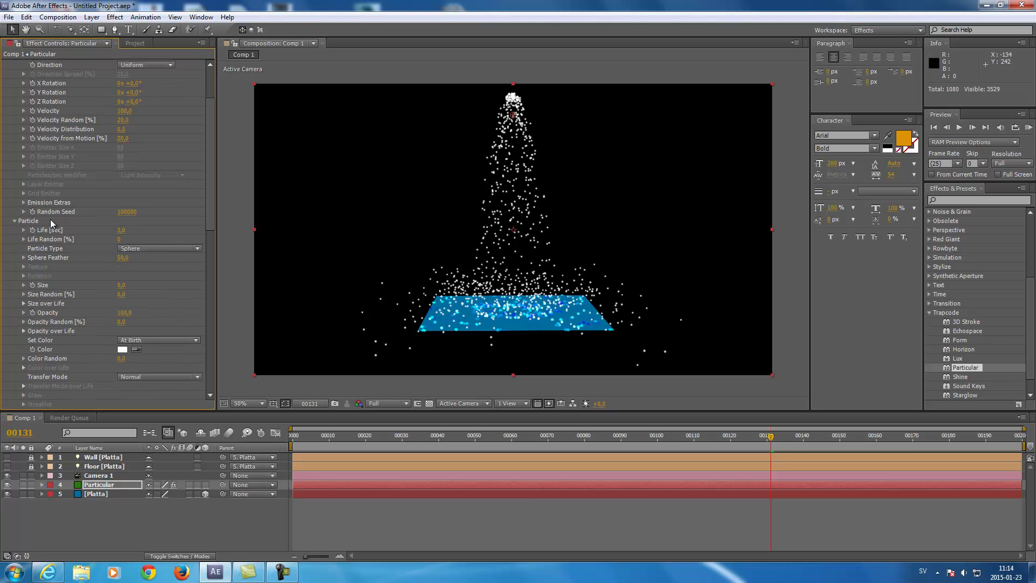
{"action": "left_click", "coordinate": [138, 248]}
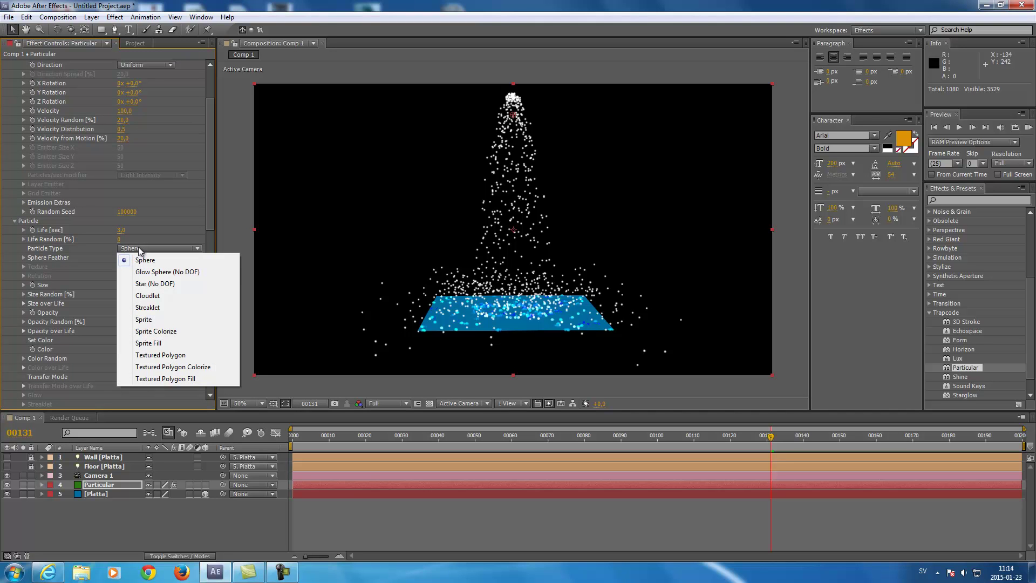
{"action": "left_click", "coordinate": [145, 273]}
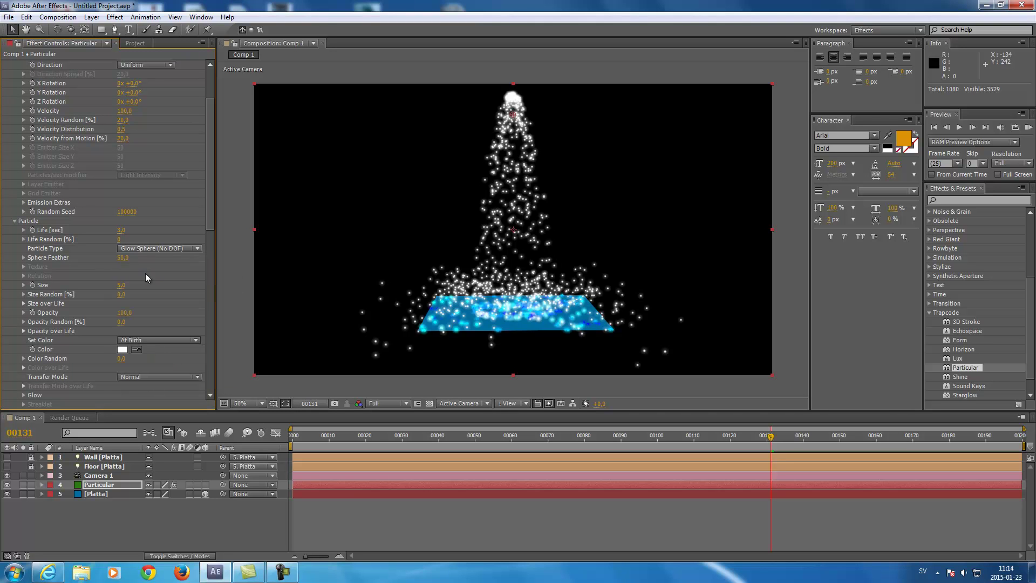
{"action": "left_click_drag", "start_coordinate": [458, 436], "coordinate": [544, 442]}
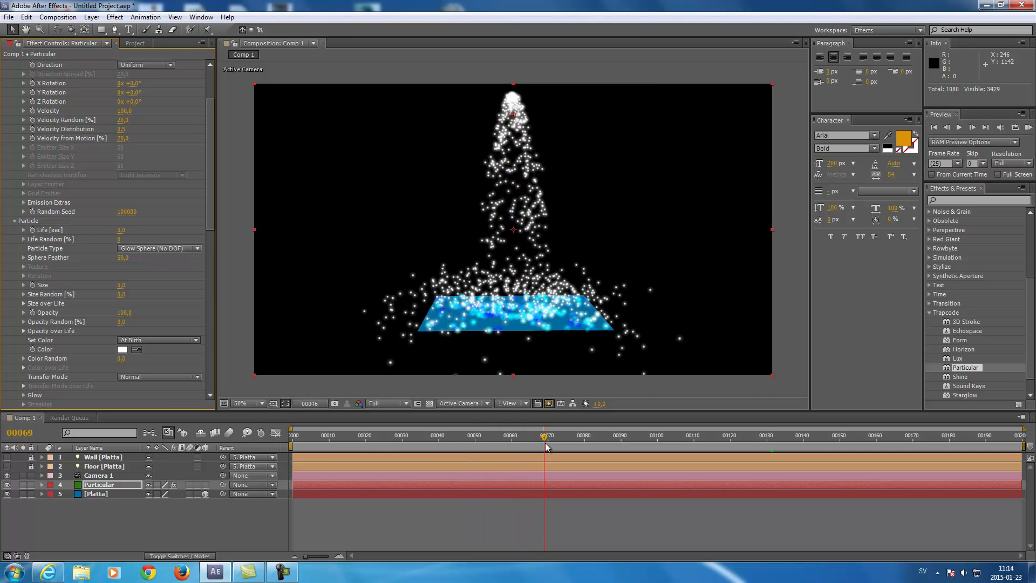
Set the Particle Type to Star (No DOF) and preview the particles at frame 84.
{"action": "left_click", "coordinate": [172, 248]}
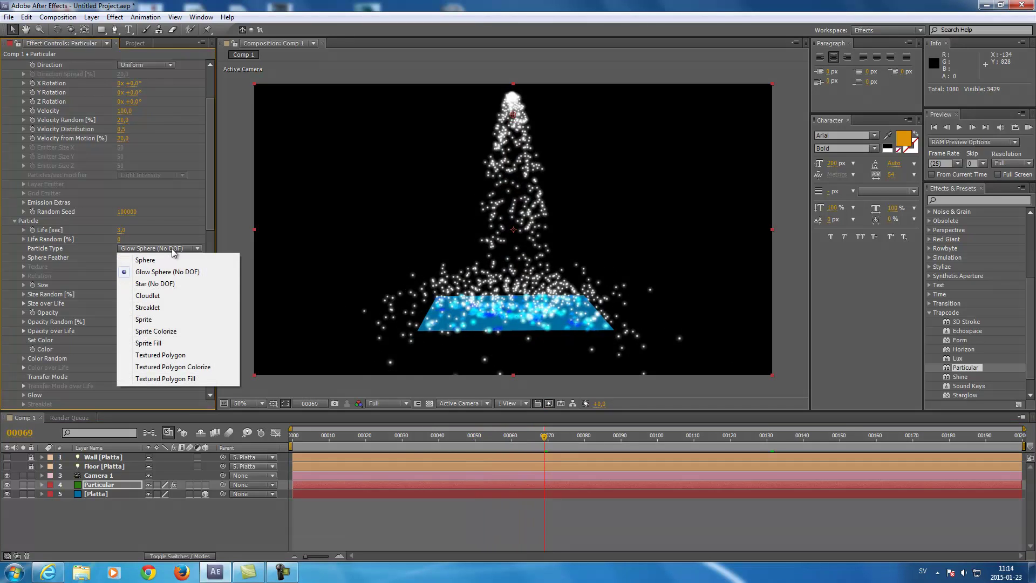
{"action": "left_click", "coordinate": [154, 285]}
{"action": "left_click_drag", "start_coordinate": [450, 444], "coordinate": [598, 441]}
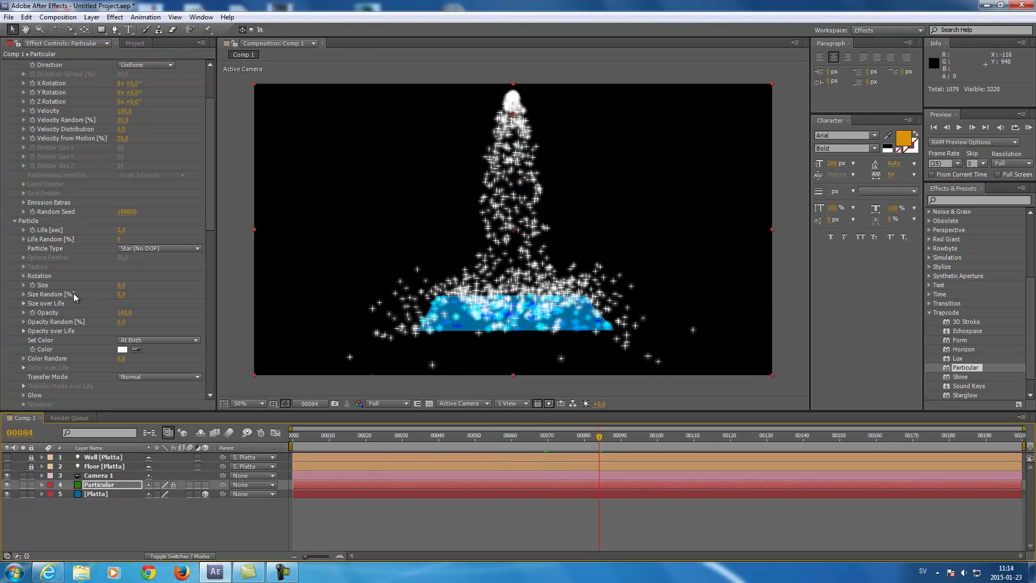
Give the main particles' Opacity over Life a smooth falloff curve and draw a fade-in at its start.
{"action": "left_click_drag", "start_coordinate": [211, 218], "coordinate": [212, 257]}
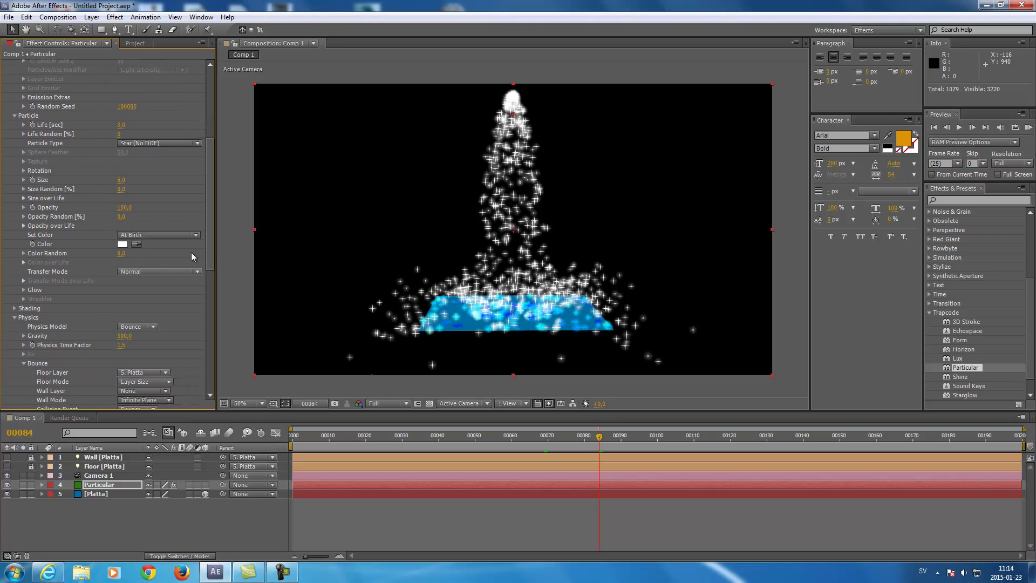
{"action": "left_click", "coordinate": [23, 225]}
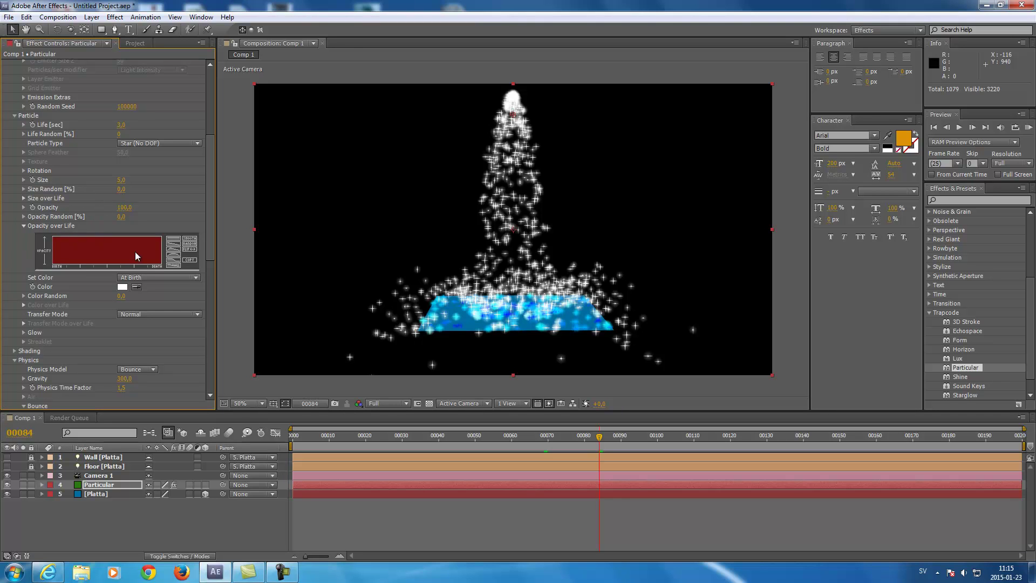
{"action": "left_click", "coordinate": [172, 264]}
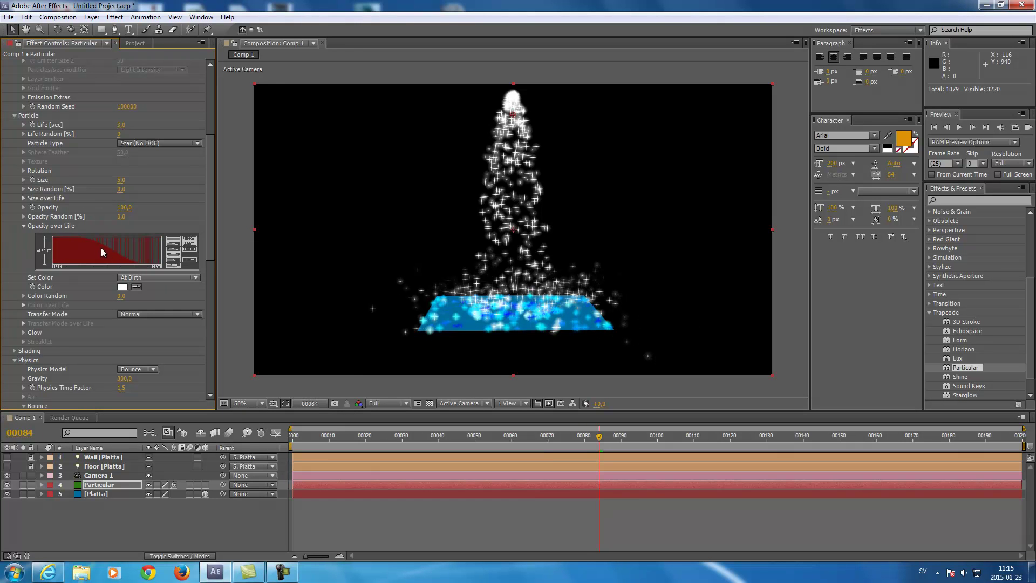
{"action": "left_click_drag", "start_coordinate": [88, 239], "coordinate": [55, 250]}
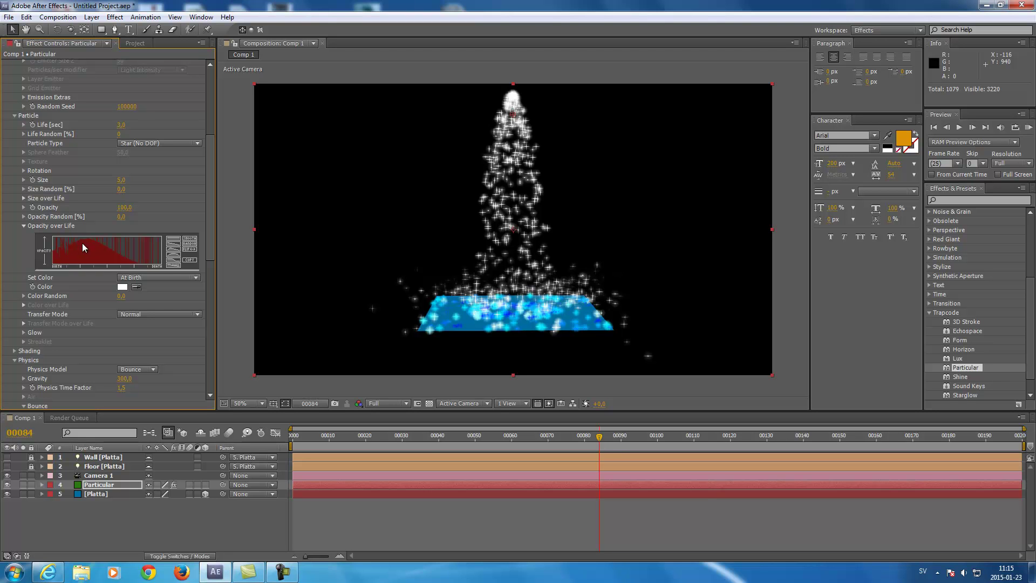
Preview the star particles fading over life from frame 22, and collapse the Opacity over Life settings.
{"action": "left_click_drag", "start_coordinate": [415, 437], "coordinate": [373, 436]}
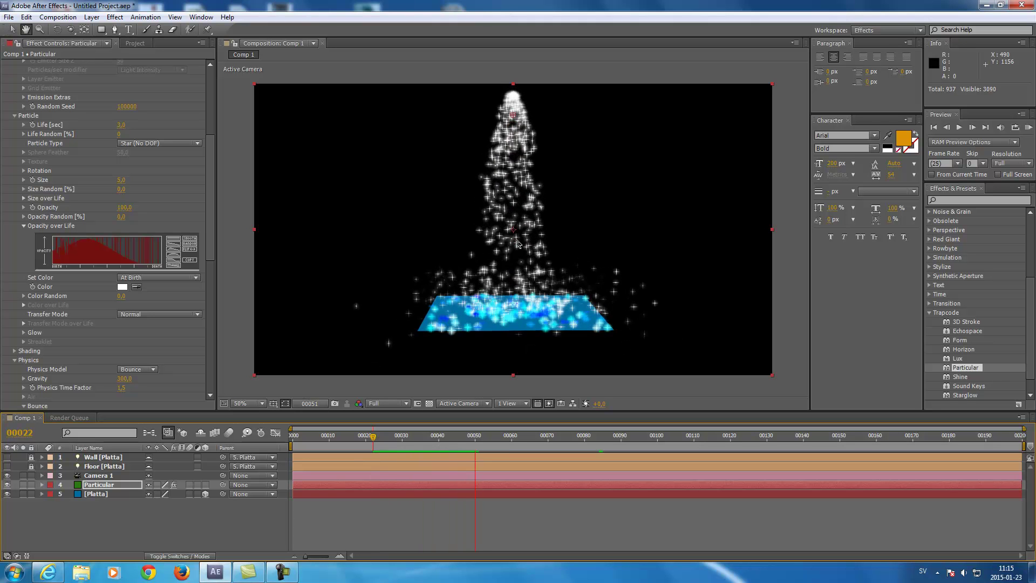
{"action": "key", "text": "space"}
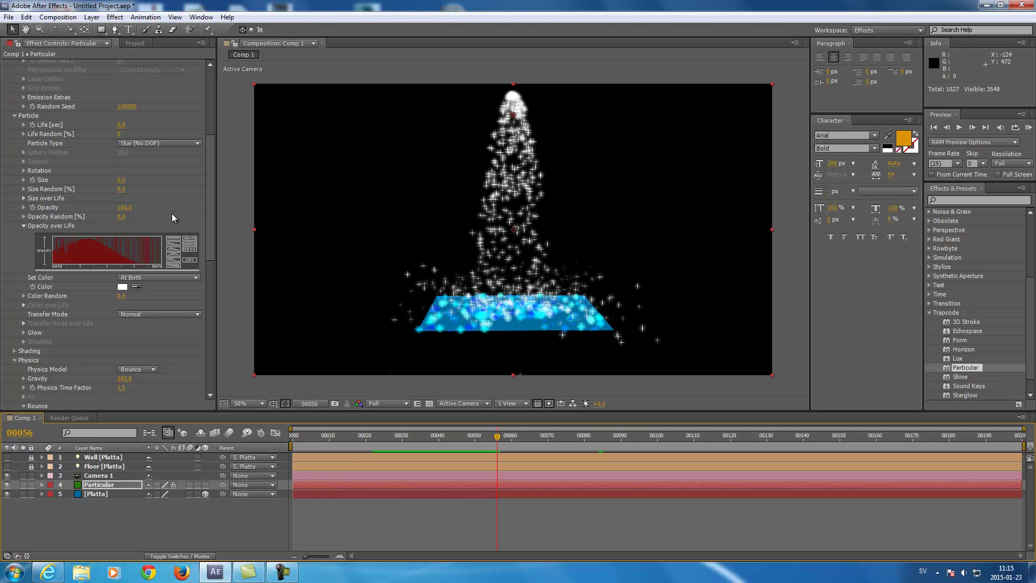
{"action": "left_click", "coordinate": [24, 225]}
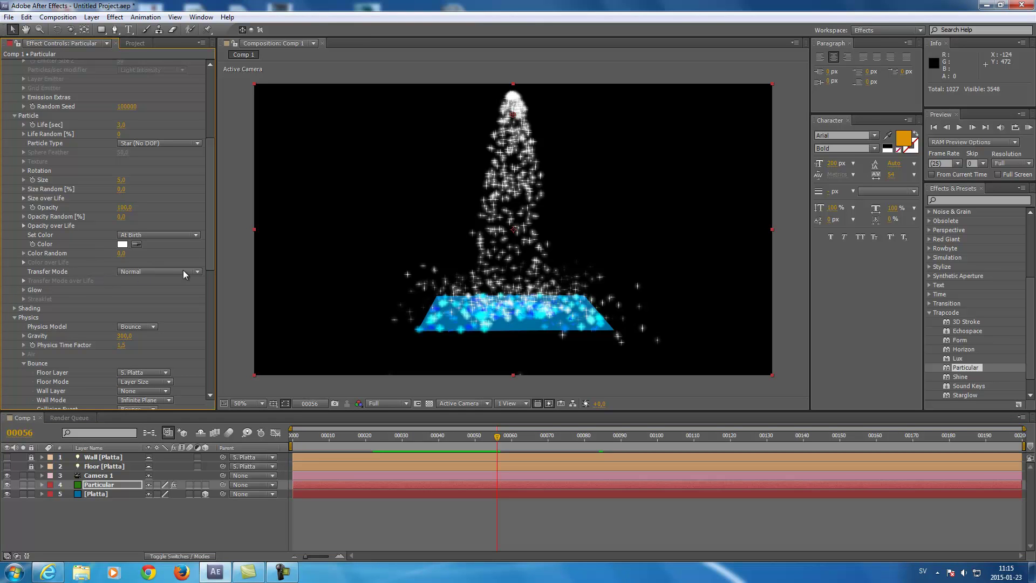
Turn on Orient to Motion in the main particles' Rotation settings and preview the motion from frame 56.
{"action": "left_click_drag", "start_coordinate": [214, 253], "coordinate": [216, 244]}
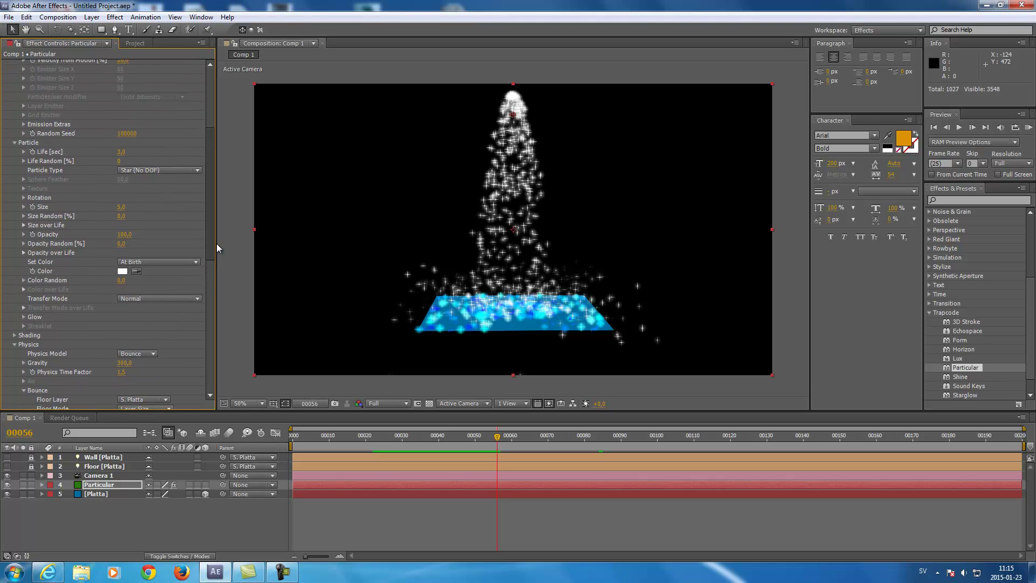
{"action": "left_click", "coordinate": [22, 197]}
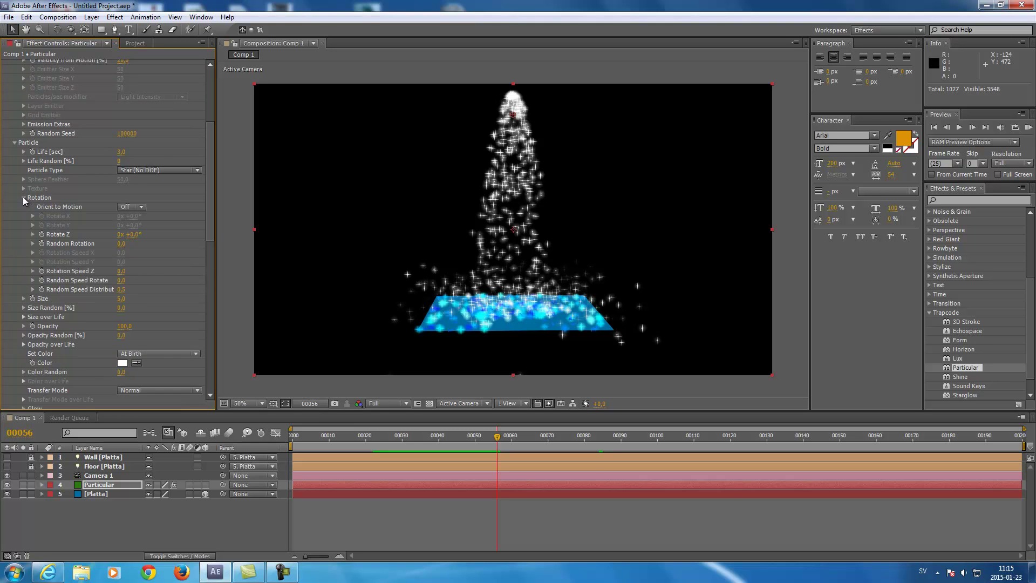
{"action": "left_click", "coordinate": [142, 206]}
{"action": "left_click", "coordinate": [139, 225]}
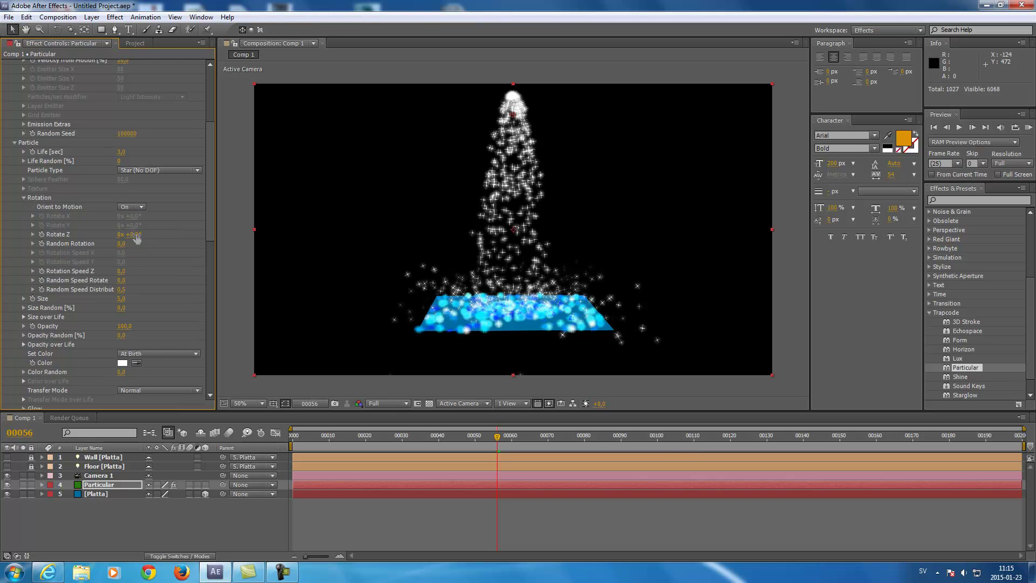
{"action": "key", "text": "space"}
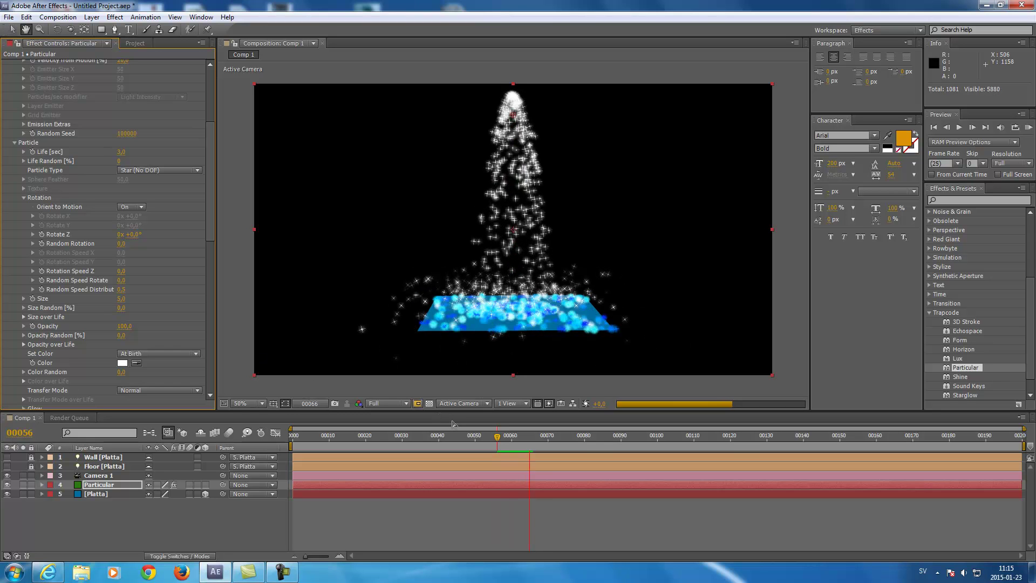
{"action": "key", "text": "space"}
{"action": "left_click_drag", "start_coordinate": [556, 440], "coordinate": [534, 442]}
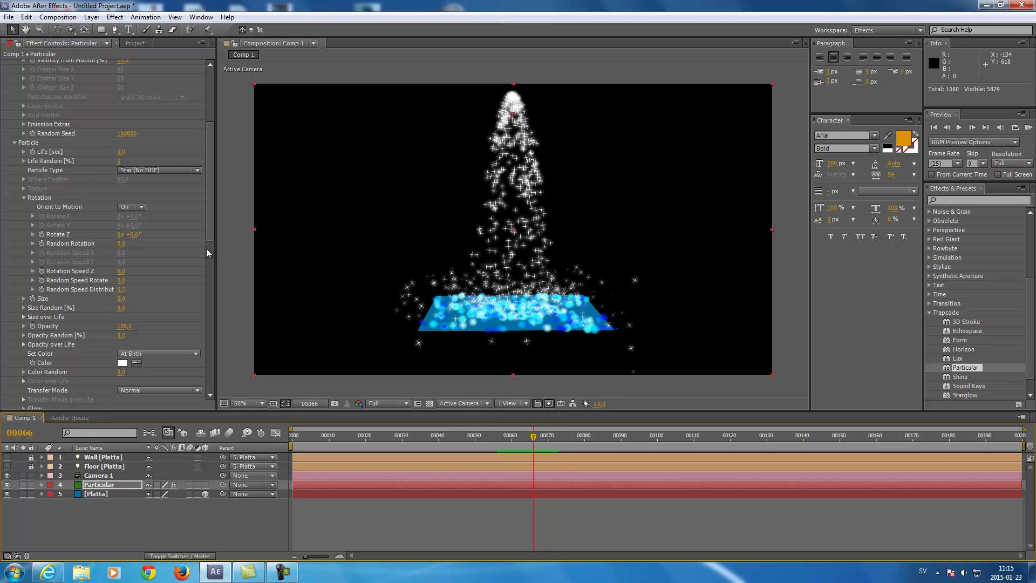
Preview the bounce from frame 92 and set the Aux System Velocity to 12.
{"action": "left_click_drag", "start_coordinate": [212, 207], "coordinate": [208, 358]}
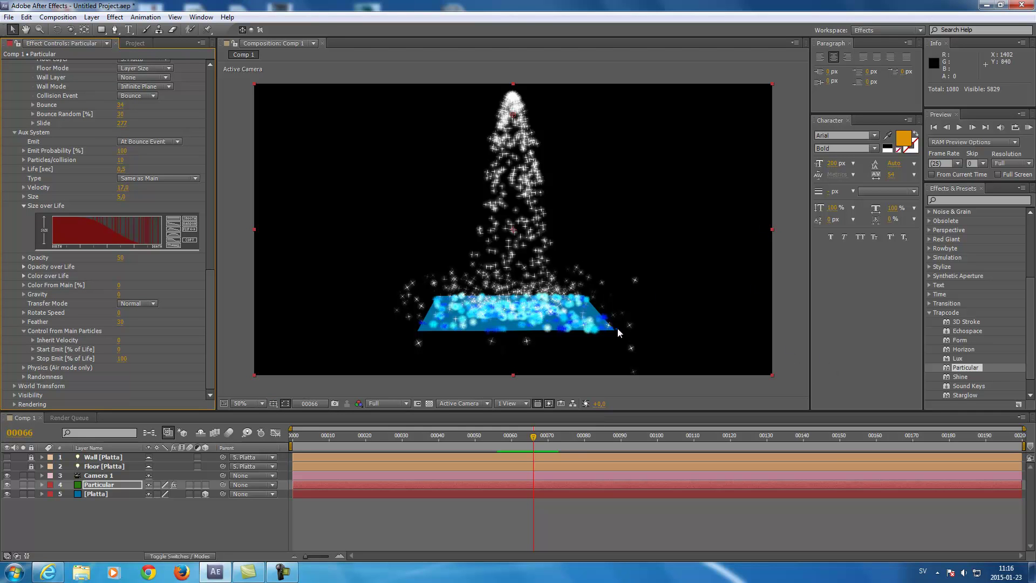
{"action": "left_click_drag", "start_coordinate": [533, 442], "coordinate": [628, 447]}
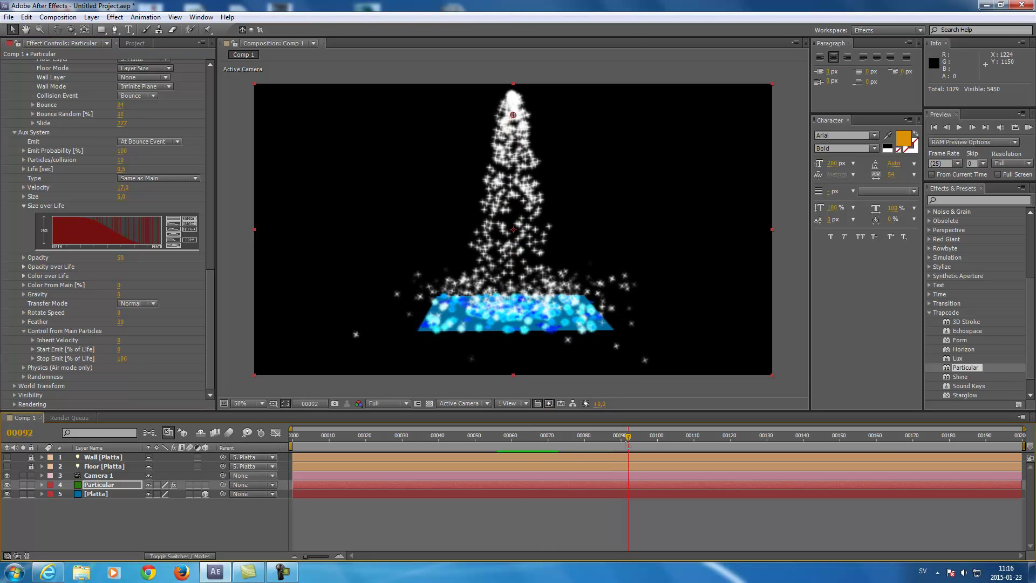
{"action": "key", "text": "space"}
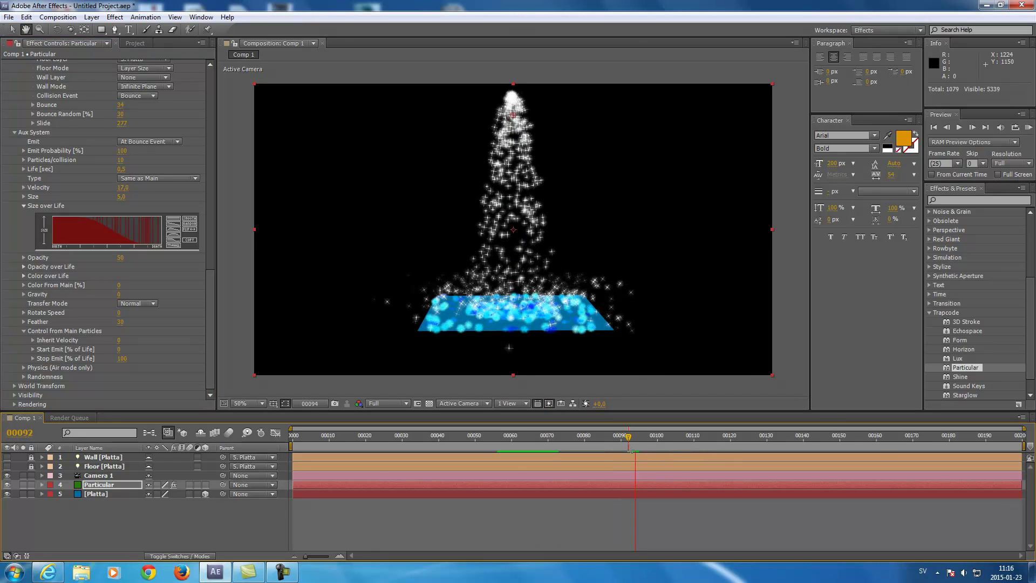
{"action": "key", "text": "space"}
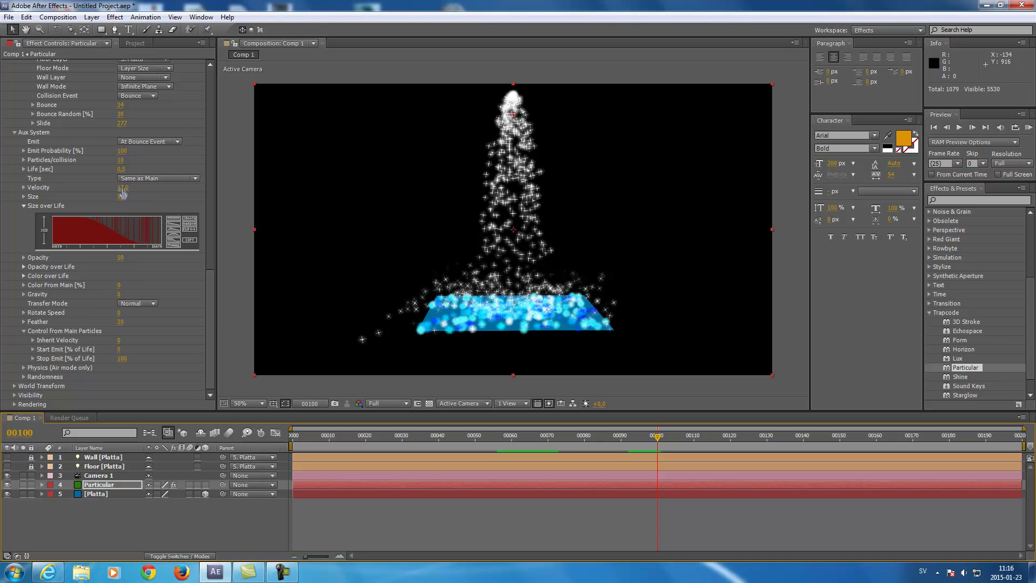
{"action": "left_click_drag", "start_coordinate": [123, 187], "coordinate": [115, 187]}
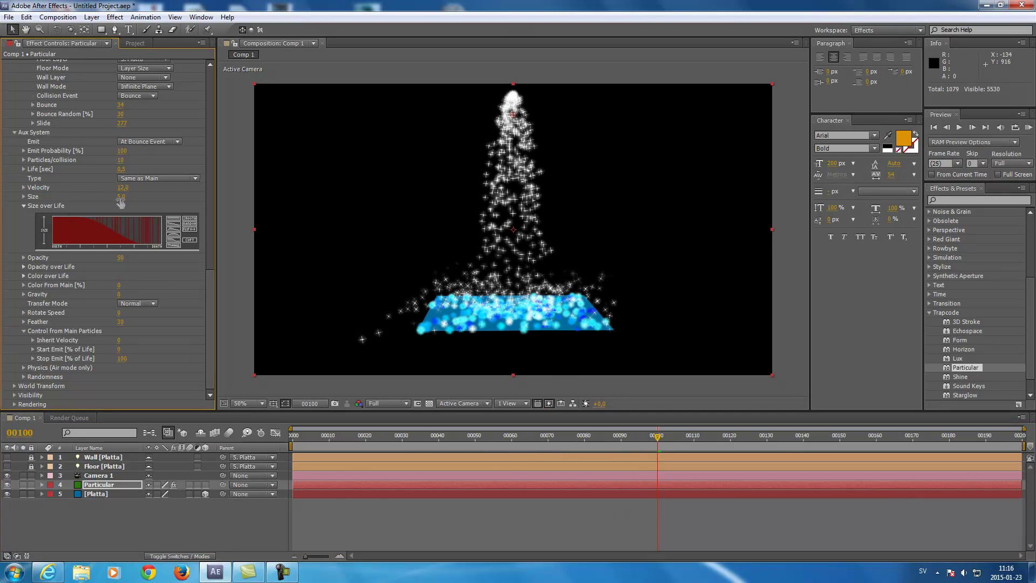
Try an aux particle Size of 2 with a preview from frame 48.
{"action": "left_click_drag", "start_coordinate": [118, 198], "coordinate": [117, 198]}
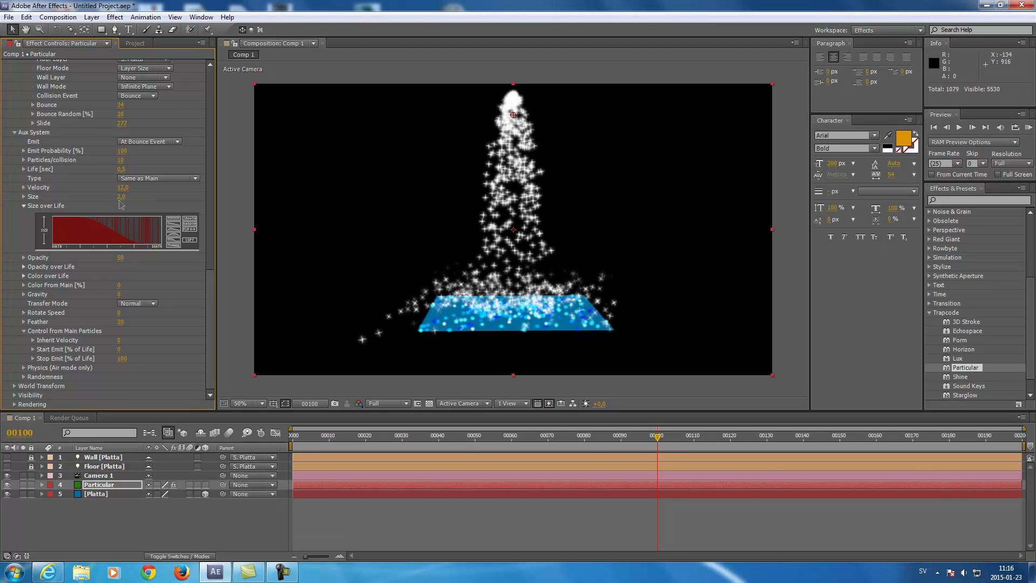
{"action": "left_click_drag", "start_coordinate": [593, 445], "coordinate": [472, 444]}
{"action": "key", "text": "space"}
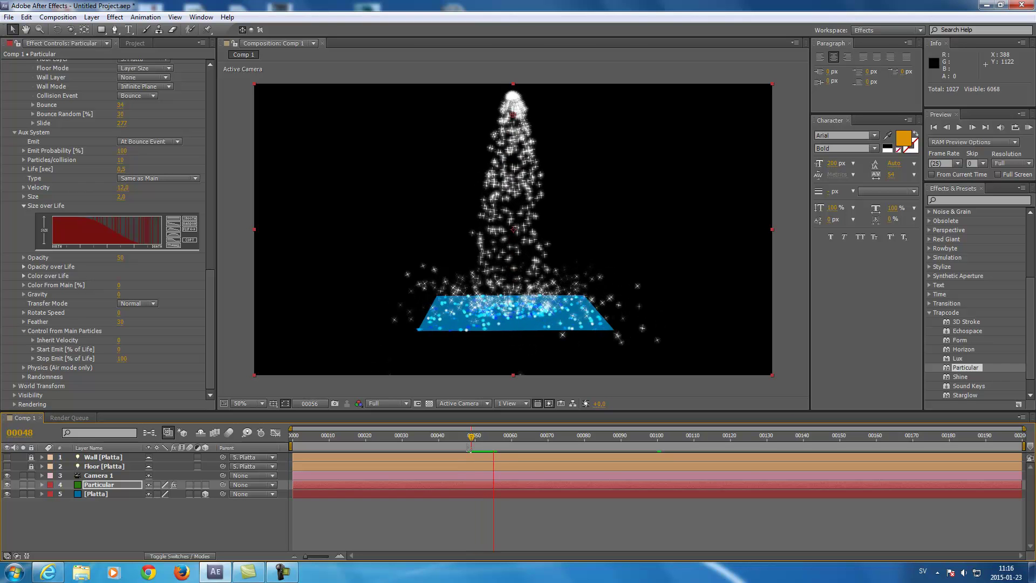
{"action": "key", "text": "space"}
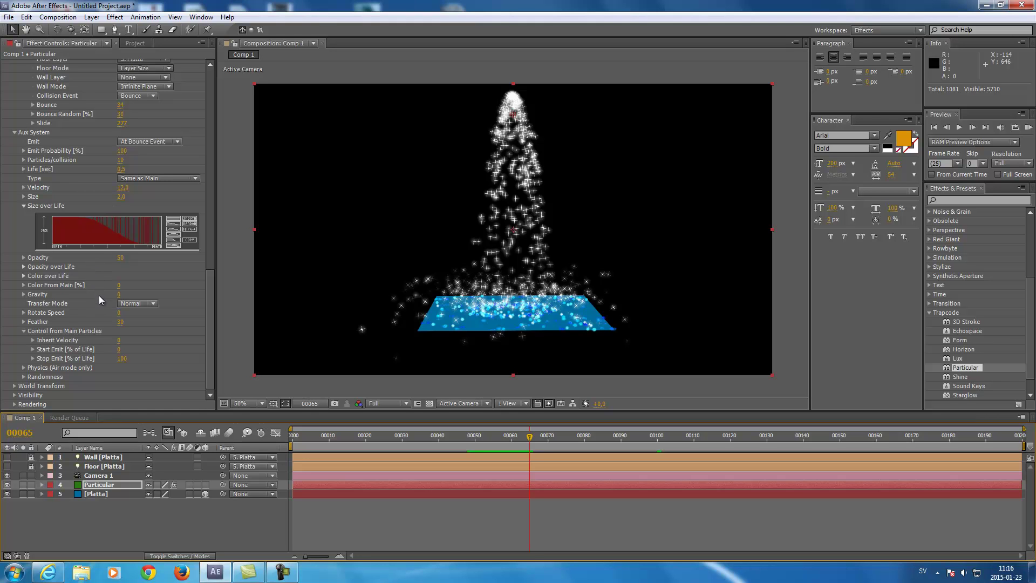
Try Screen as the aux particles' Transfer Mode, and settle on Add.
{"action": "left_click", "coordinate": [136, 304]}
{"action": "left_click", "coordinate": [135, 340]}
{"action": "left_click", "coordinate": [136, 304]}
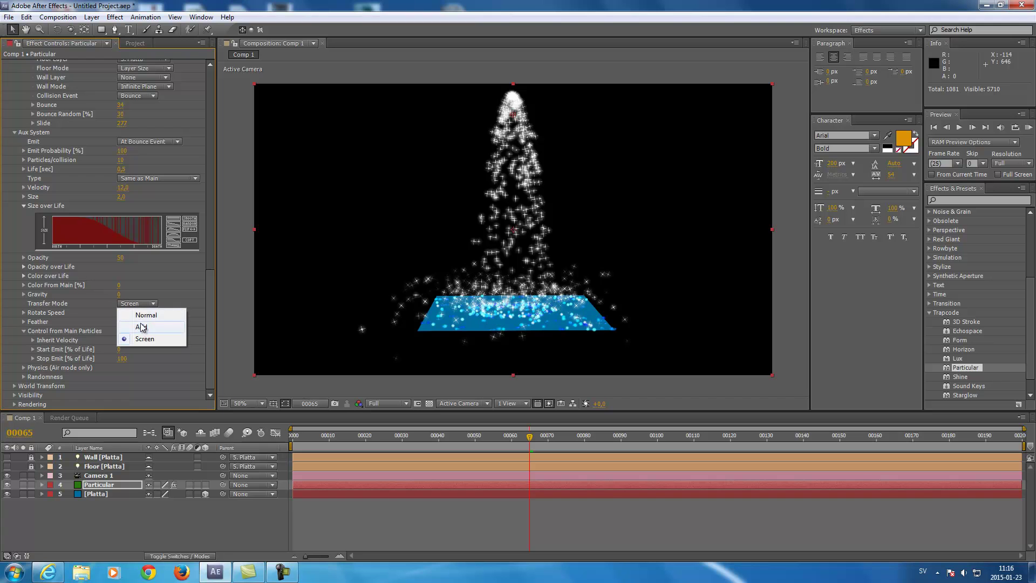
{"action": "left_click", "coordinate": [139, 327]}
Set the aux particles' Size to 5.
{"action": "left_click_drag", "start_coordinate": [211, 304], "coordinate": [214, 264]}
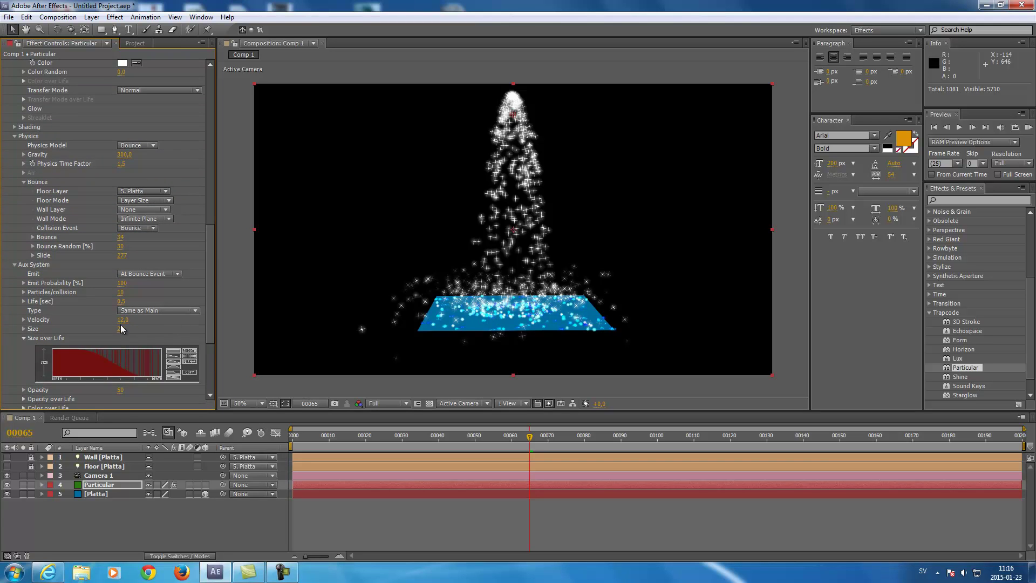
{"action": "left_click_drag", "start_coordinate": [121, 329], "coordinate": [122, 329]}
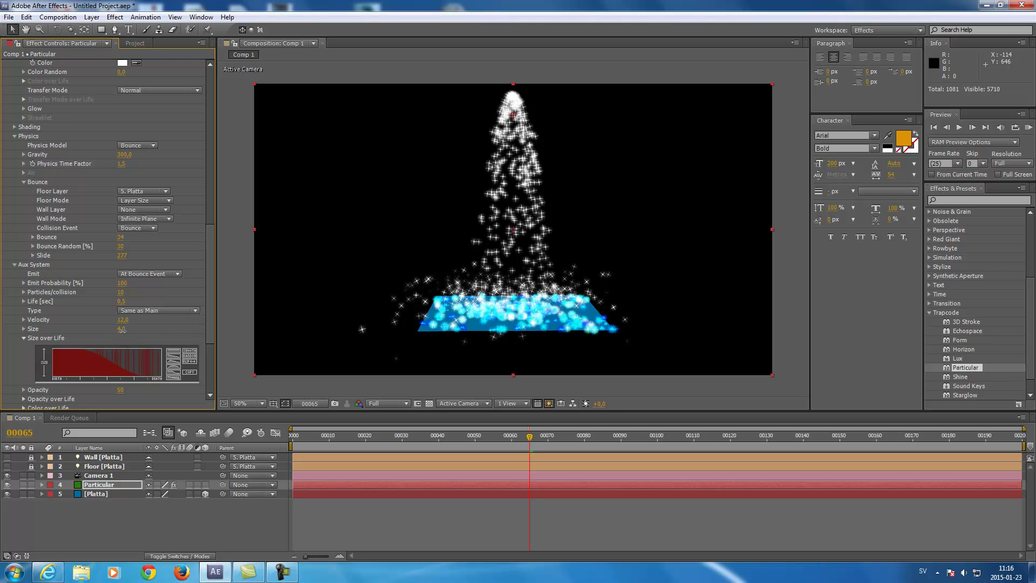
{"action": "left_click", "coordinate": [122, 329]}
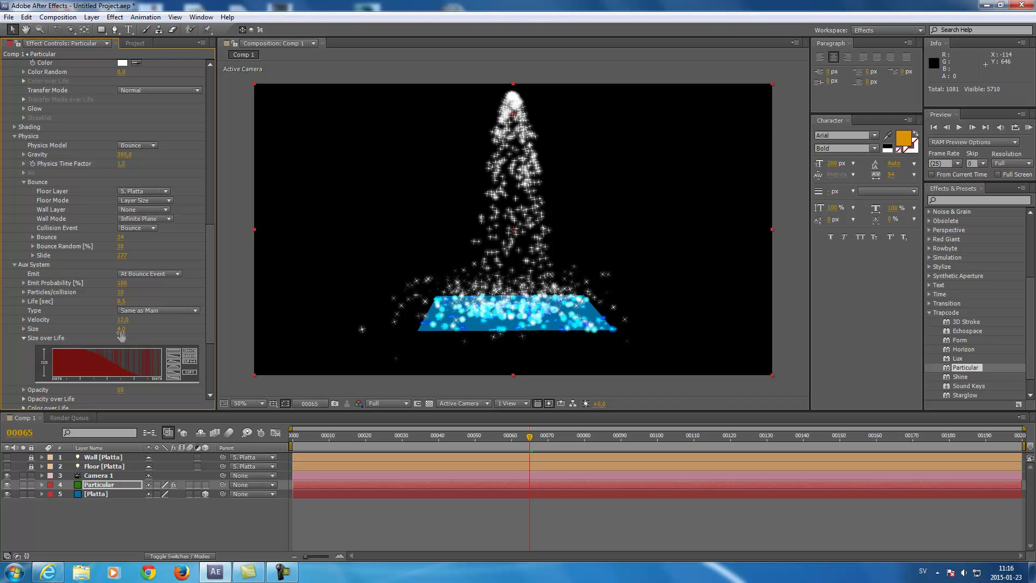
{"action": "type", "text": "5"}
{"action": "key", "text": "Return"}
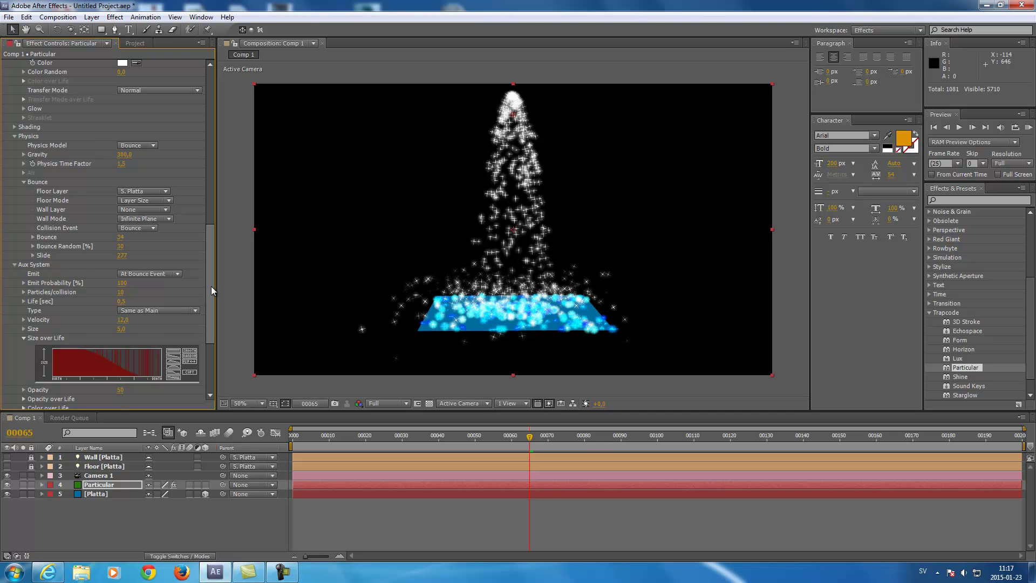
Set the aux particles' Opacity to 20, checking the look at frame 57.
{"action": "scroll", "coordinate": [211, 283], "scroll_direction": "down", "scroll_amount": 1}
{"action": "left_click_drag", "start_coordinate": [212, 285], "coordinate": [206, 329]}
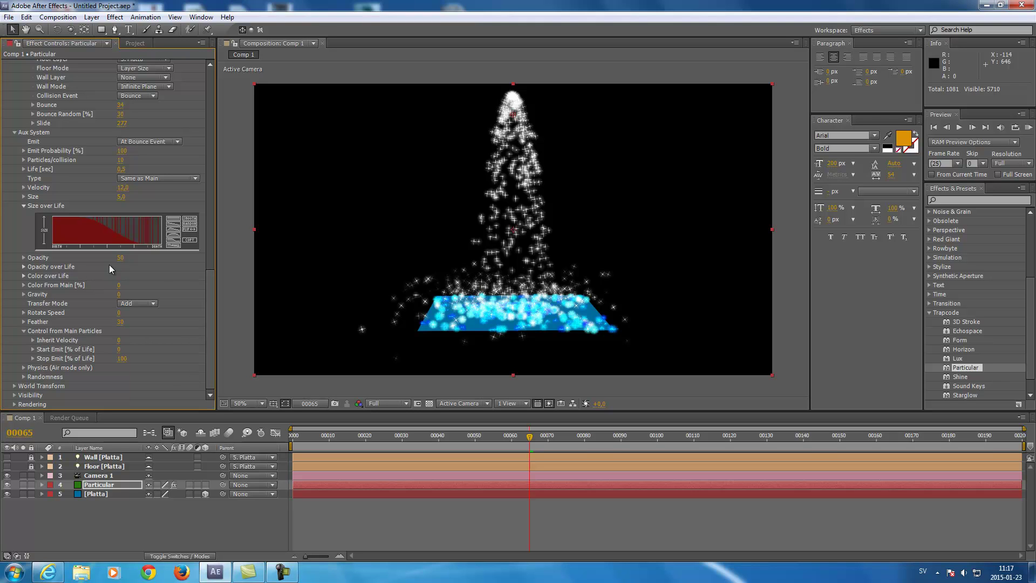
{"action": "mouse_move", "coordinate": [119, 258]}
{"action": "left_mouse_down"}
{"action": "mouse_move", "coordinate": [146, 259]}
{"action": "mouse_move", "coordinate": [112, 260]}
{"action": "left_mouse_up"}
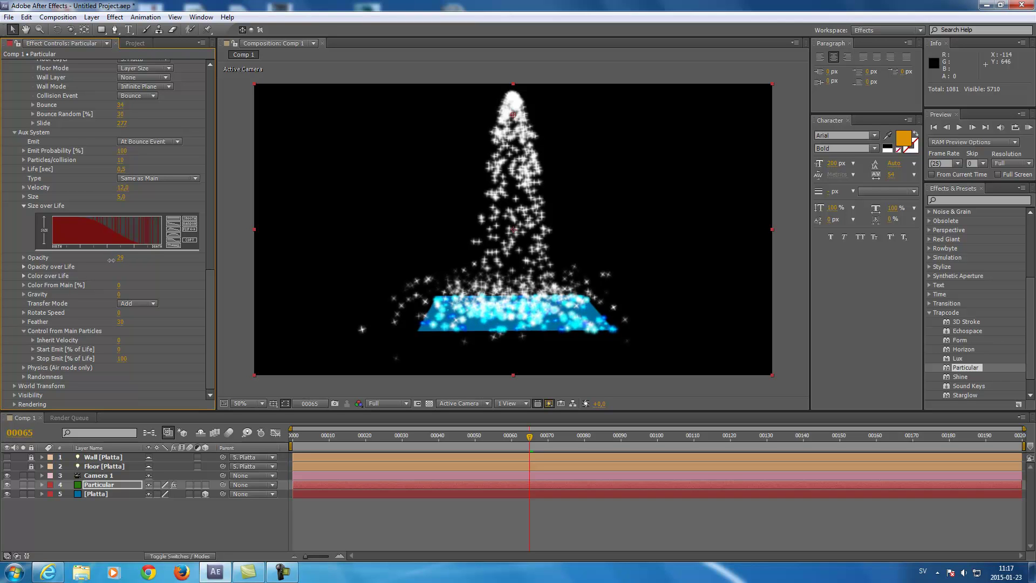
{"action": "left_click_drag", "start_coordinate": [439, 440], "coordinate": [501, 442]}
{"action": "left_click", "coordinate": [119, 259]}
{"action": "type", "text": "20"}
{"action": "key", "text": "Return"}
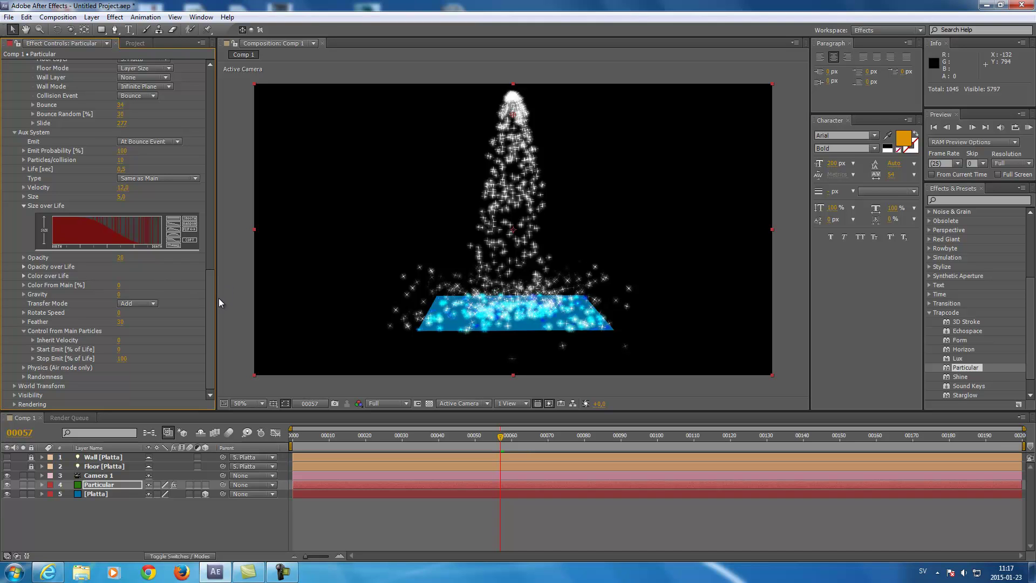
Set the aux particles' Feather to 50 and Color From Main to 50%.
{"action": "left_click_drag", "start_coordinate": [120, 322], "coordinate": [113, 325]}
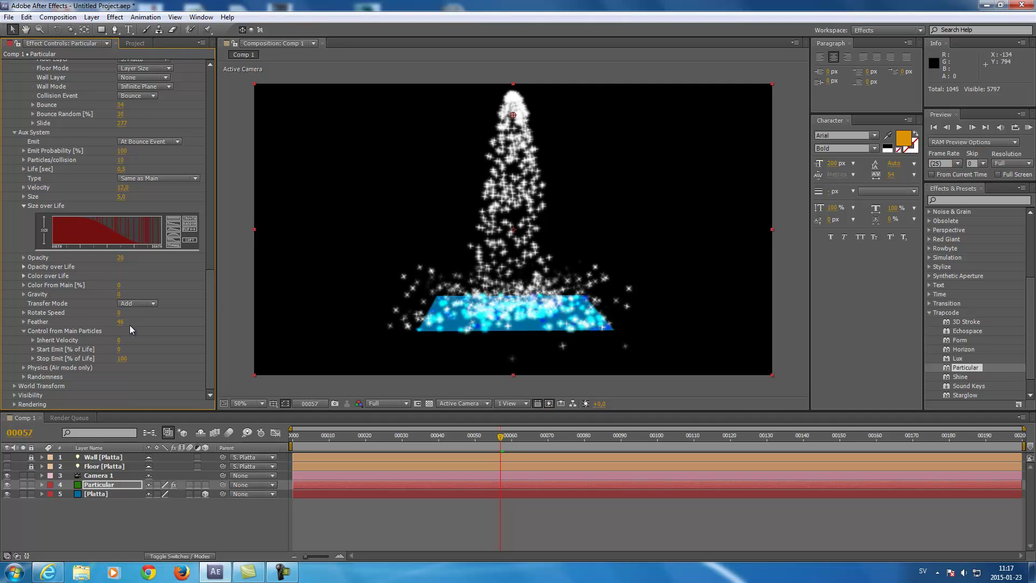
{"action": "left_click_drag", "start_coordinate": [120, 323], "coordinate": [161, 323]}
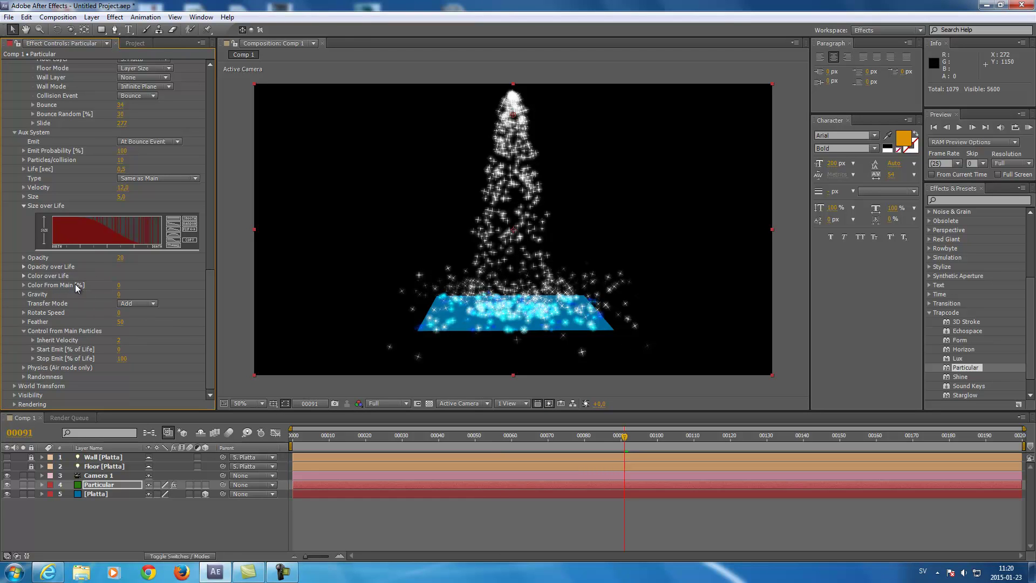
{"action": "left_click_drag", "start_coordinate": [119, 285], "coordinate": [133, 285]}
{"action": "left_click", "coordinate": [121, 286]}
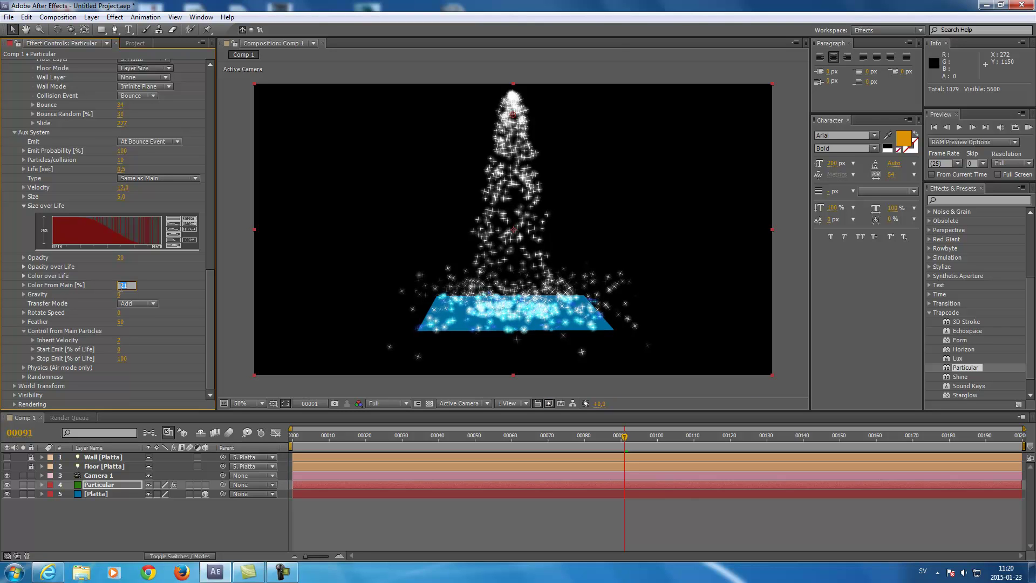
{"action": "type", "text": "50"}
{"action": "key", "text": "Return"}
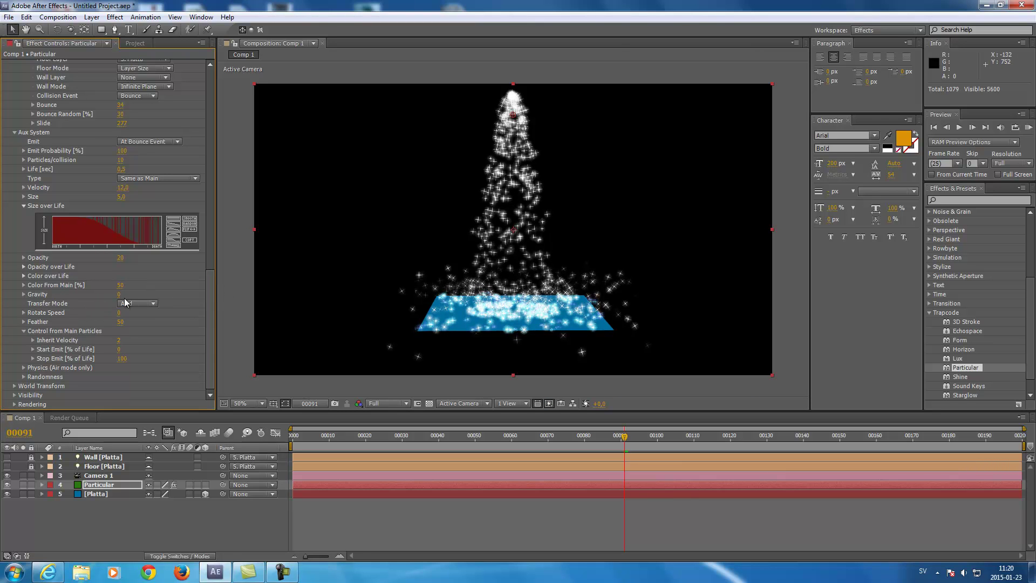
Test different Gravity values for the aux particles and set Gravity to 10.
{"action": "left_click_drag", "start_coordinate": [123, 295], "coordinate": [121, 295]}
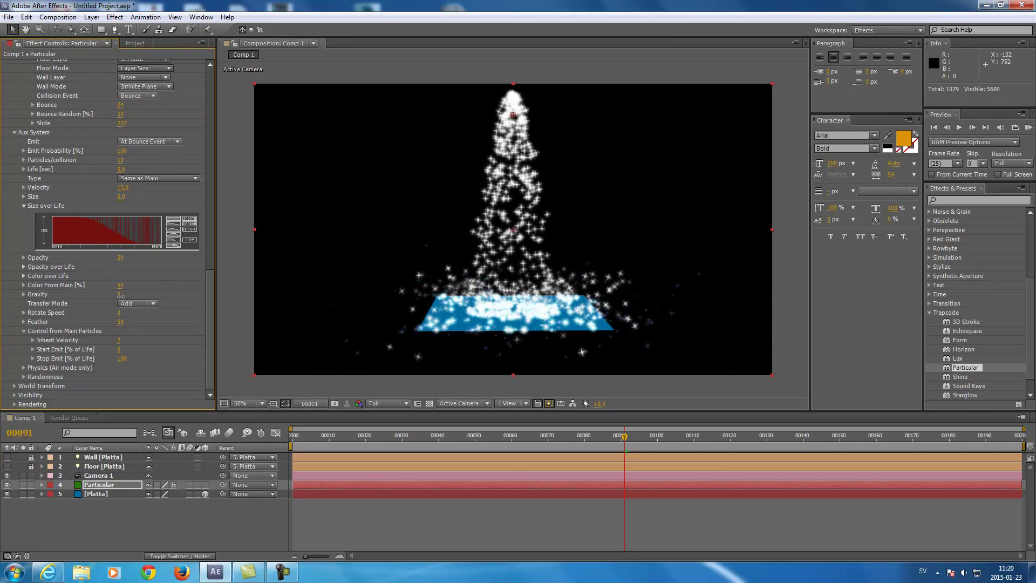
{"action": "left_click", "coordinate": [123, 295]}
{"action": "type", "text": "-10"}
{"action": "key", "text": "Return"}
{"action": "type", "text": "0"}
{"action": "key", "text": "Return"}
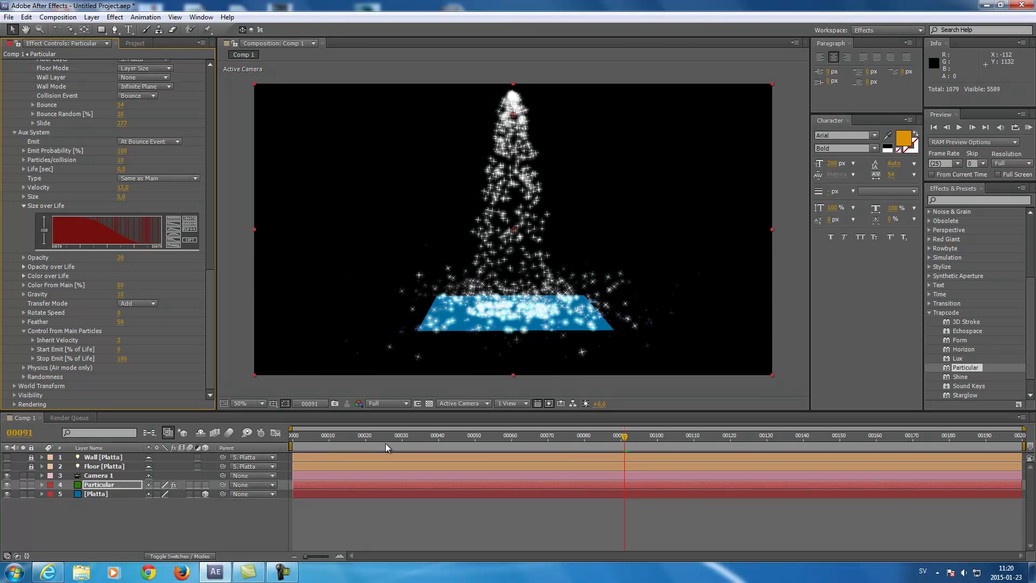
Preview the aux particles' movement from frame 72 and inspect them at frame 78.
{"action": "left_click_drag", "start_coordinate": [503, 439], "coordinate": [556, 441]}
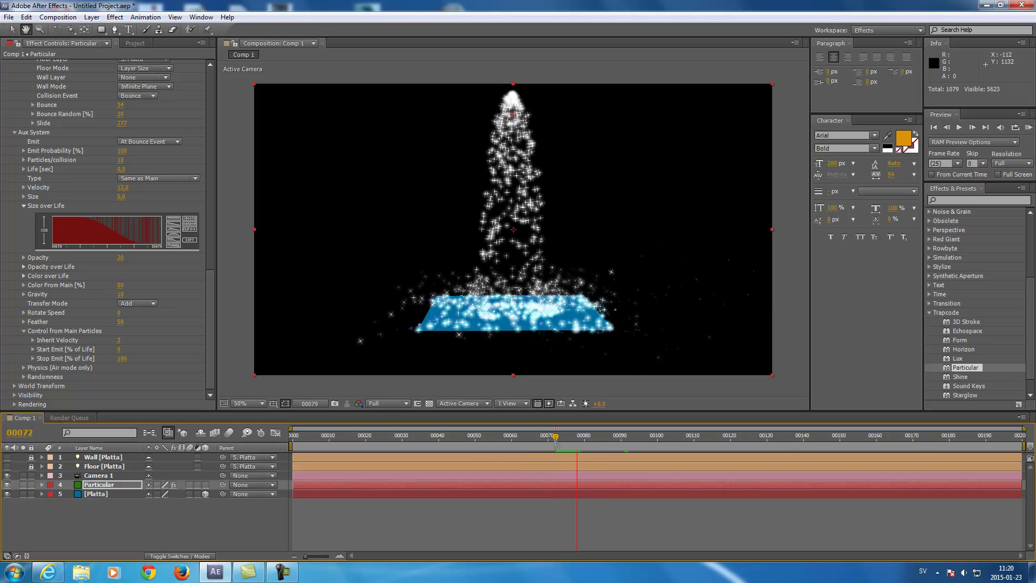
{"action": "left_click", "coordinate": [583, 447]}
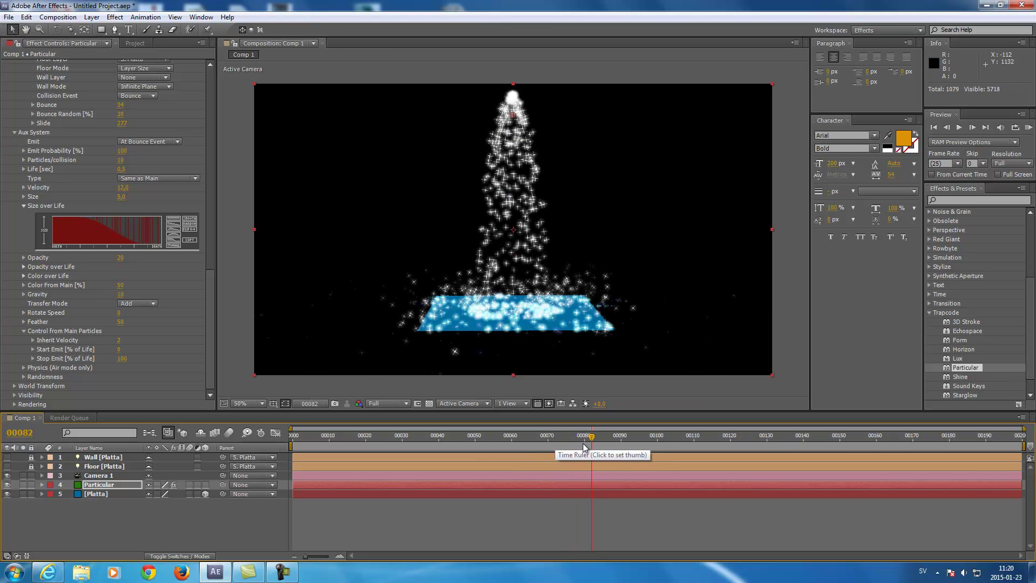
{"action": "left_click", "coordinate": [585, 443]}
{"action": "left_click_drag", "start_coordinate": [584, 444], "coordinate": [578, 440]}
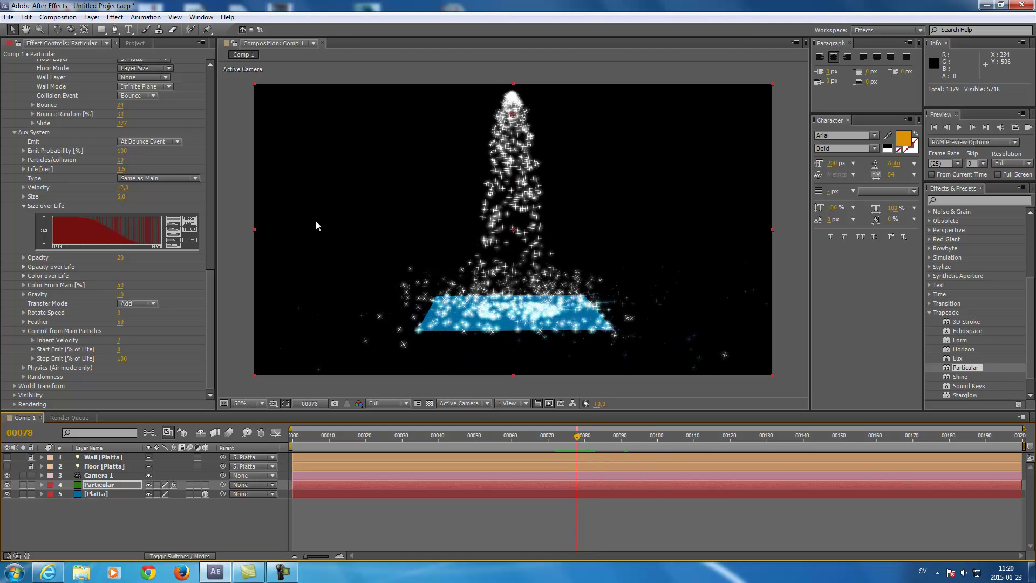
Set the Glow Size of the main particles to 120.
{"action": "left_click_drag", "start_coordinate": [212, 280], "coordinate": [218, 138]}
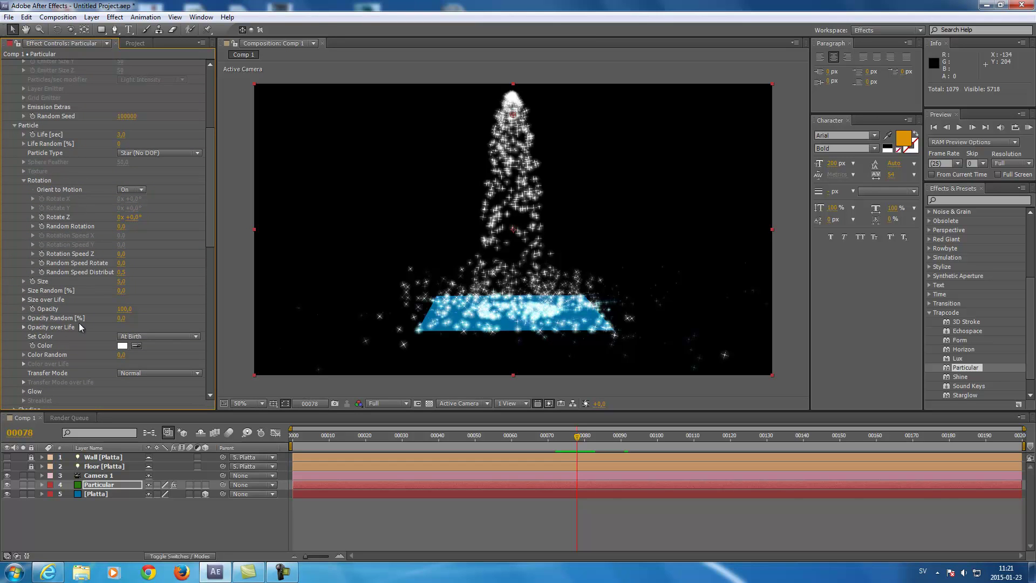
{"action": "scroll", "coordinate": [41, 301], "scroll_direction": "down", "scroll_amount": 1}
{"action": "scroll", "coordinate": [41, 300], "scroll_direction": "down", "scroll_amount": 1}
{"action": "left_click", "coordinate": [22, 343]}
{"action": "left_click_drag", "start_coordinate": [123, 354], "coordinate": [119, 355]}
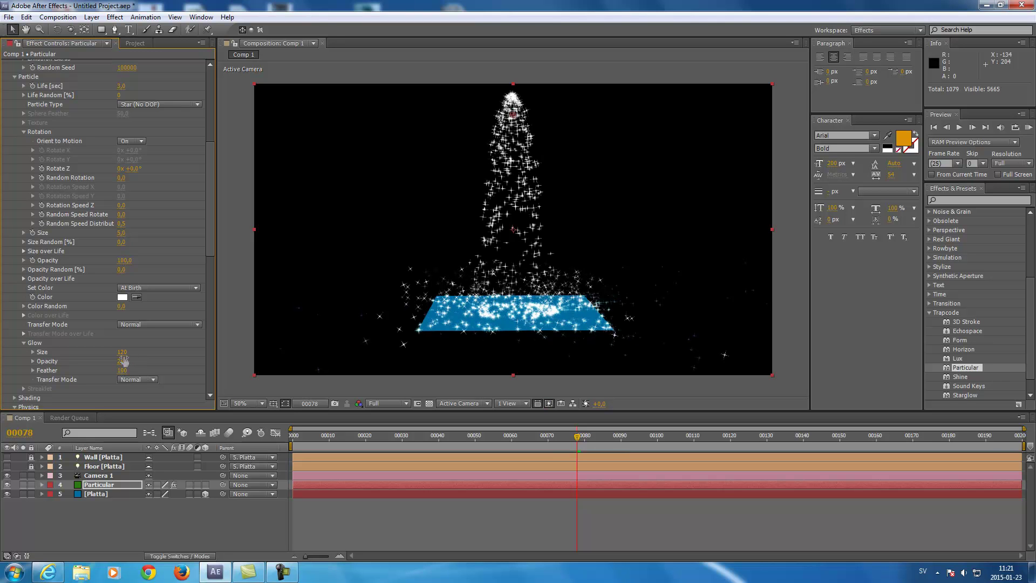
Preview the glowing star particles from frame 78.
{"action": "key", "text": "space"}
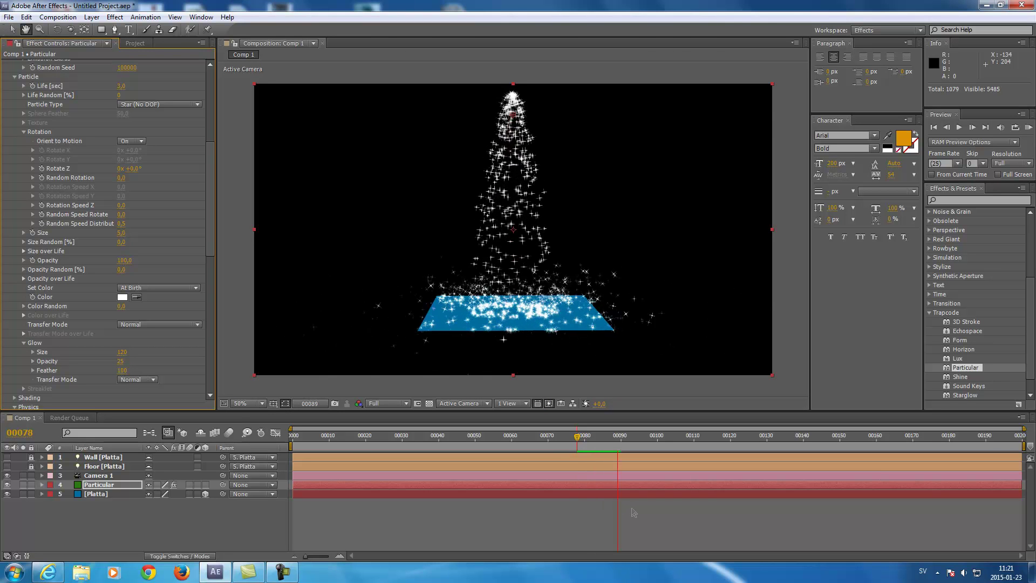
{"action": "key", "text": "space"}
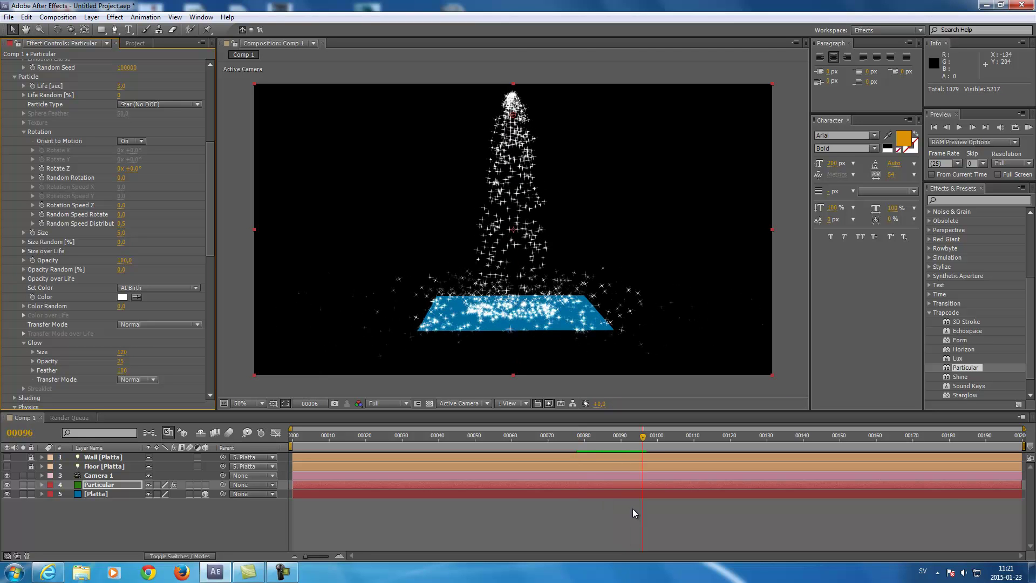
Apply the Trapcode Starglow effect to the Particular layer and view the result at frame 79.
{"action": "left_click_drag", "start_coordinate": [207, 224], "coordinate": [198, 130]}
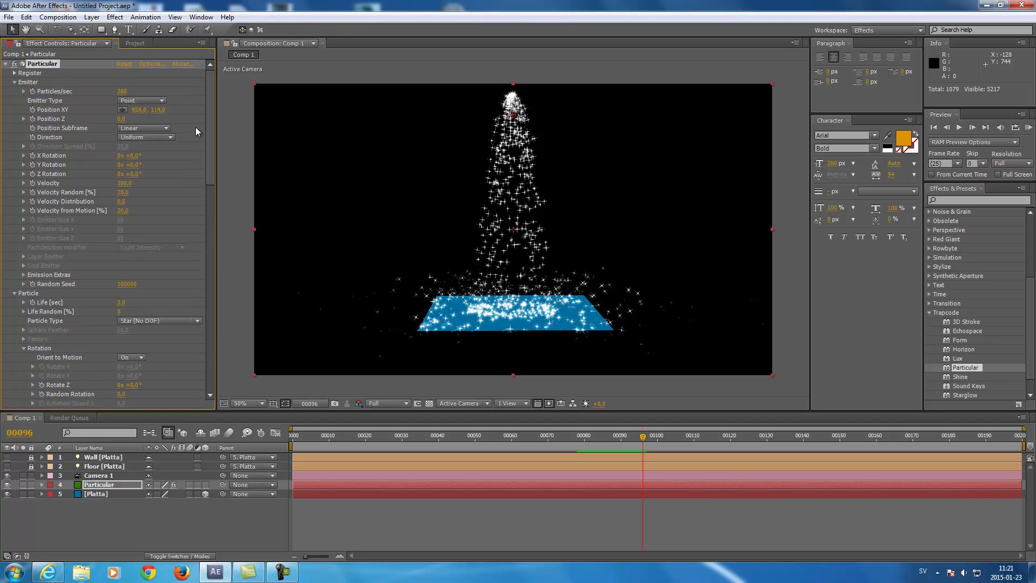
{"action": "left_click", "coordinate": [6, 64]}
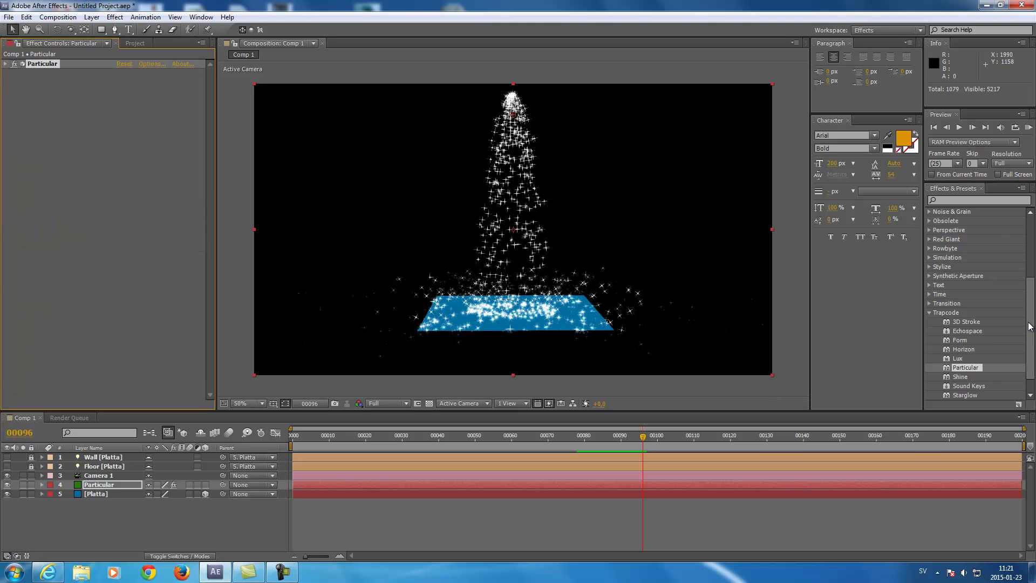
{"action": "left_click", "coordinate": [1030, 359]}
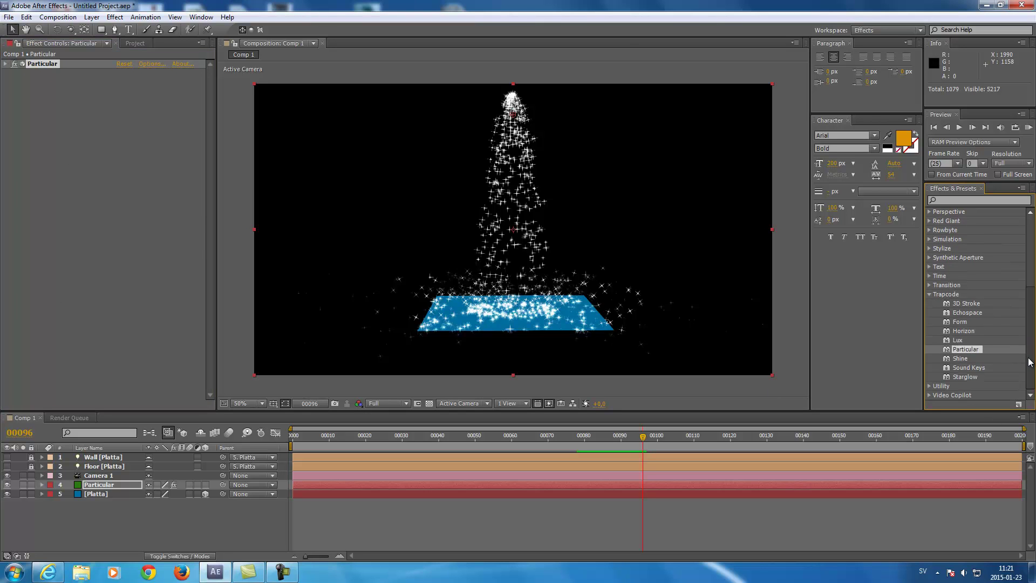
{"action": "left_click", "coordinate": [964, 377]}
{"action": "left_click_drag", "start_coordinate": [947, 377], "coordinate": [101, 488]}
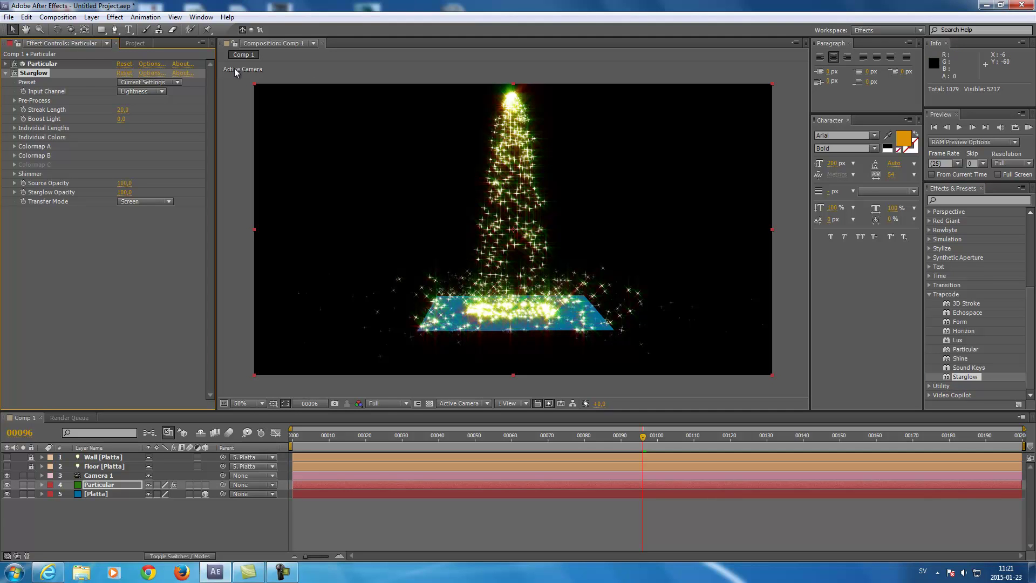
{"action": "left_click_drag", "start_coordinate": [520, 440], "coordinate": [557, 438]}
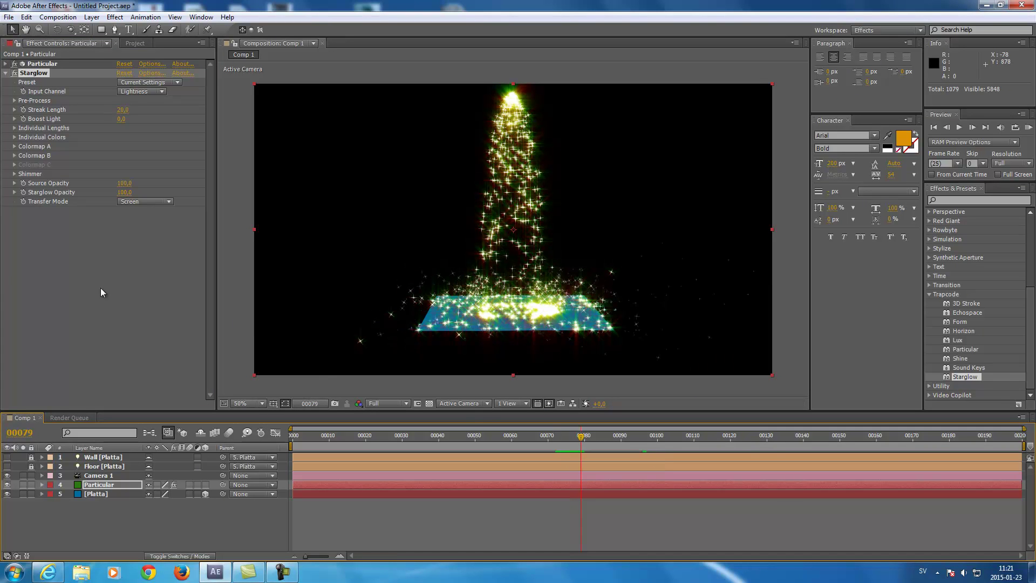
Set Starglow's Colormap A preset to Magic and preview the coloured particles.
{"action": "left_click", "coordinate": [14, 147]}
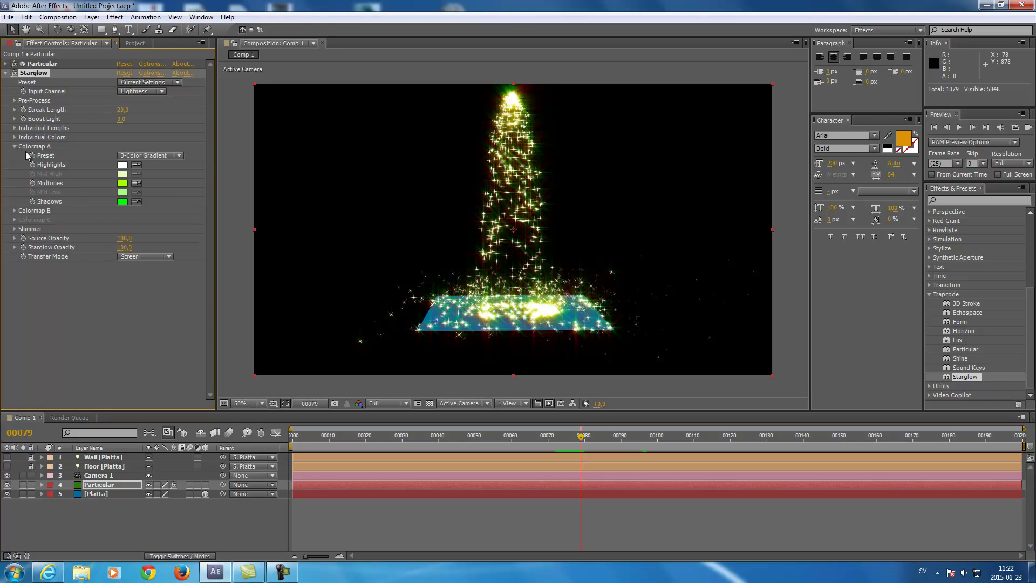
{"action": "left_click", "coordinate": [136, 155]}
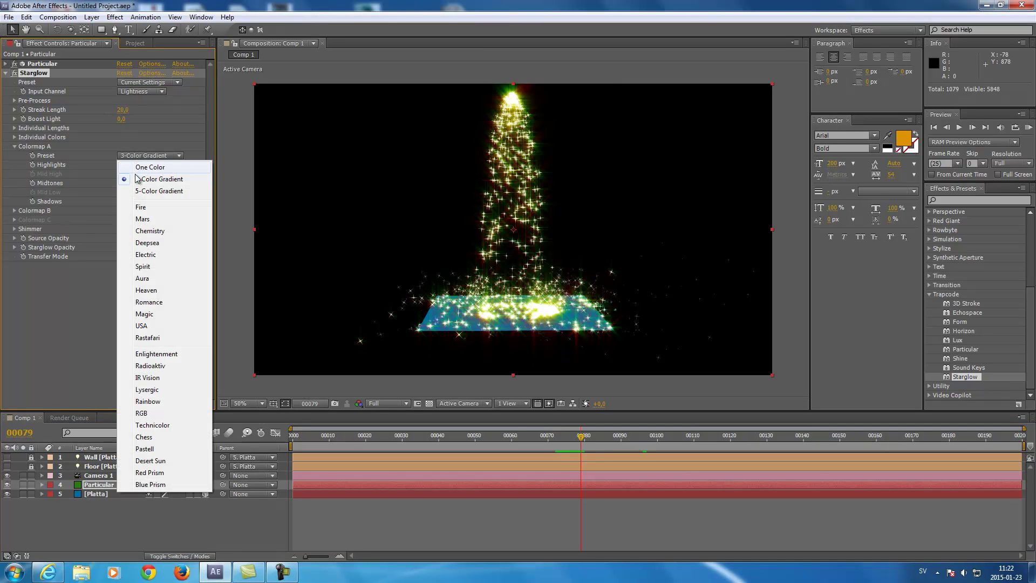
{"action": "left_click", "coordinate": [146, 314]}
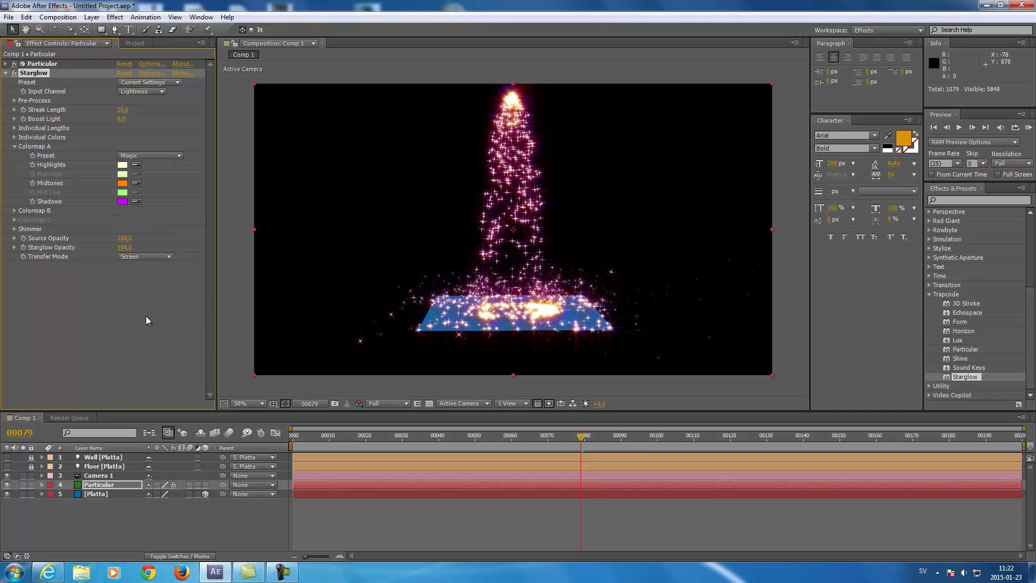
{"action": "key", "text": "space"}
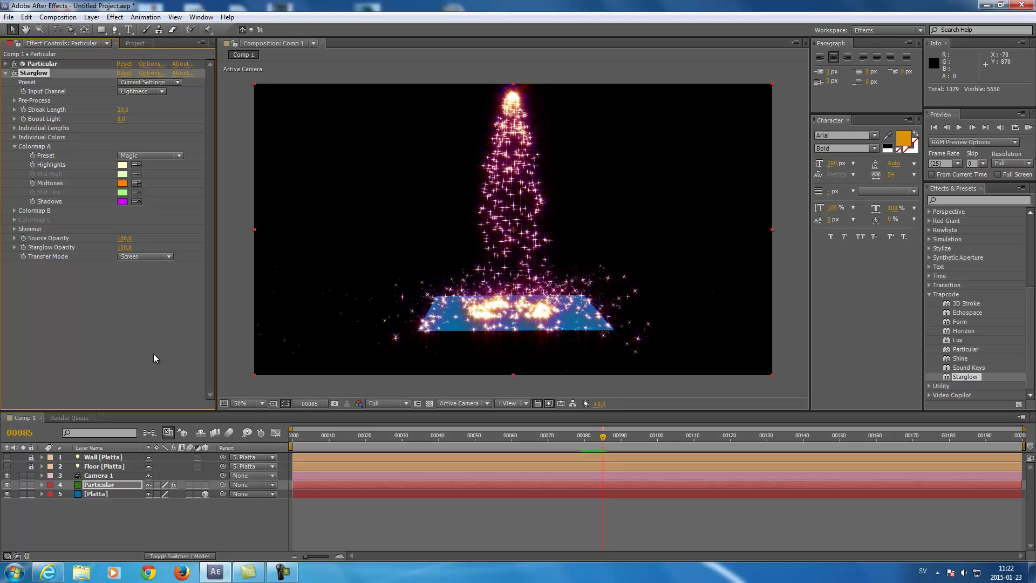
{"action": "left_click_drag", "start_coordinate": [641, 438], "coordinate": [591, 449]}
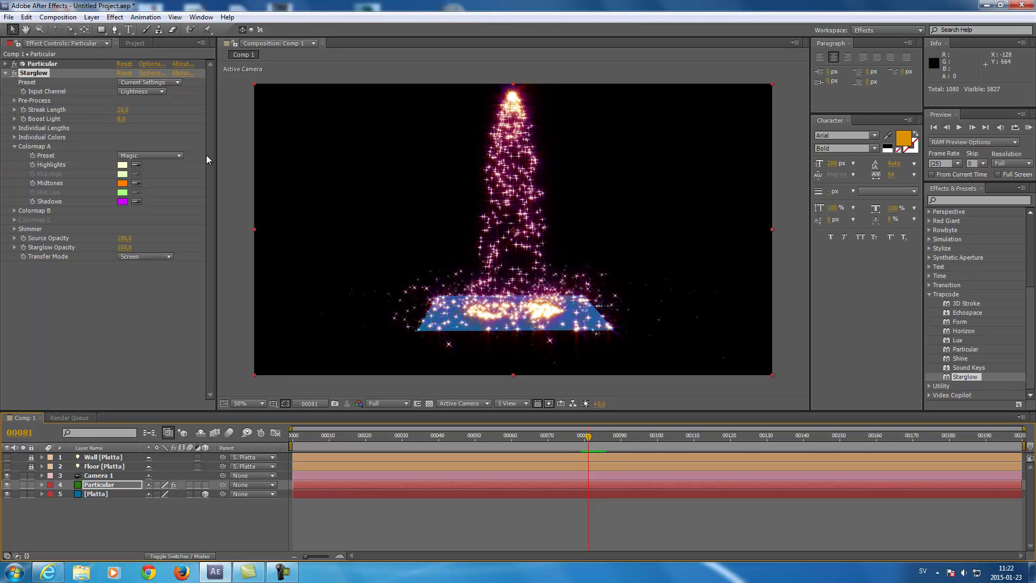
Orbit the camera to view the Platta layer diagonally from above and preview the particles from frame 59.
{"action": "left_click", "coordinate": [70, 30]}
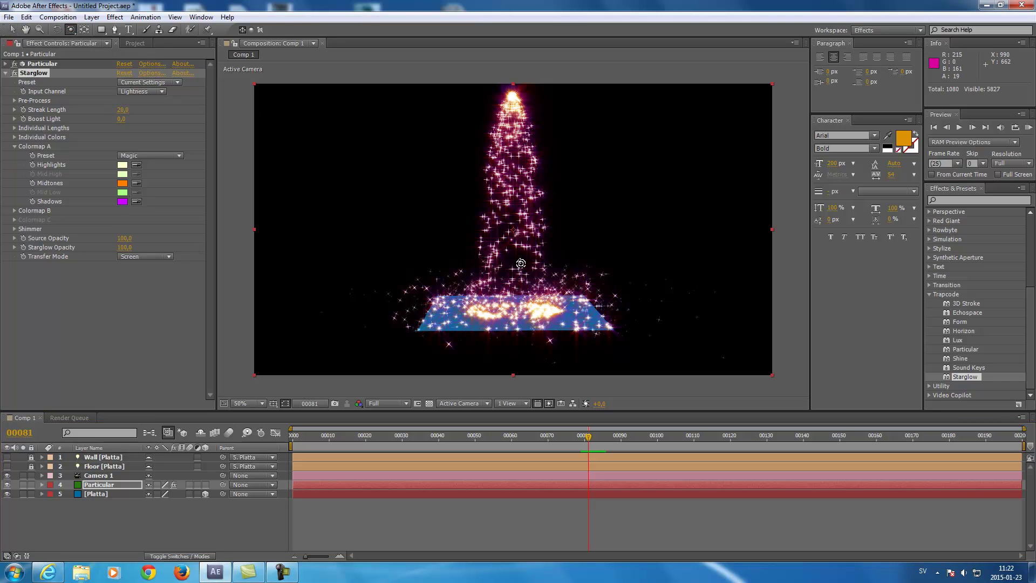
{"action": "left_click_drag", "start_coordinate": [521, 268], "coordinate": [561, 289]}
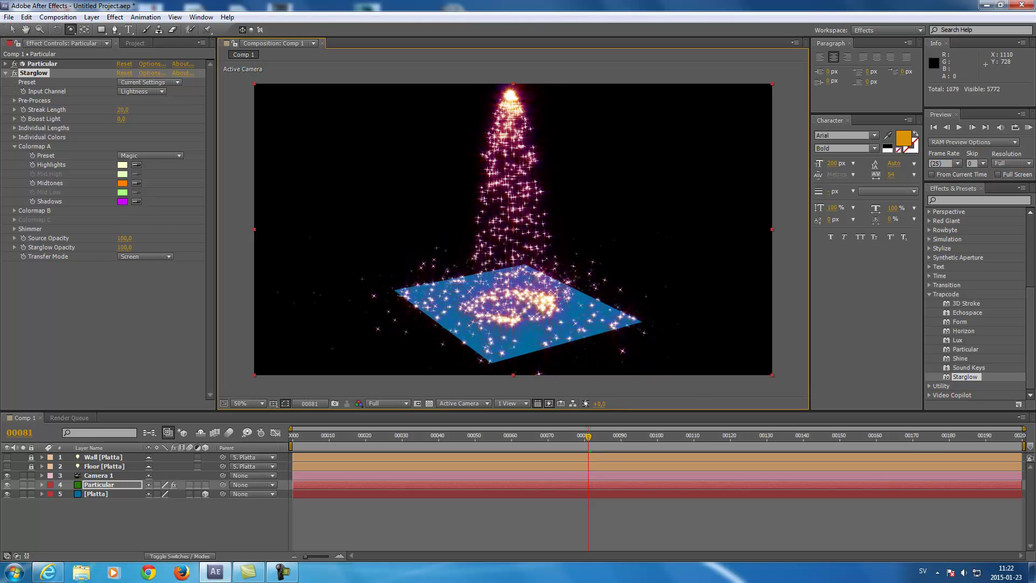
{"action": "key", "text": "Page_Up"}
{"action": "key", "text": "Page_Up"}
{"action": "key", "text": "Page_Up"}
{"action": "key", "text": "Page_Up"}
{"action": "key", "text": "Page_Up"}
{"action": "key", "text": "Page_Up"}
{"action": "key", "text": "Page_Up"}
{"action": "key", "text": "Page_Up"}
{"action": "key", "text": "Page_Up"}
{"action": "key", "text": "Page_Up"}
{"action": "key", "text": "Page_Up"}
{"action": "key", "text": "Page_Up"}
{"action": "key", "text": "Page_Up"}
{"action": "key", "text": "Page_Up"}
{"action": "key", "text": "Page_Up"}
{"action": "key", "text": "Page_Up"}
{"action": "key", "text": "Page_Up"}
{"action": "key", "text": "Page_Up"}
{"action": "key", "text": "Page_Up"}
{"action": "key", "text": "Page_Up"}
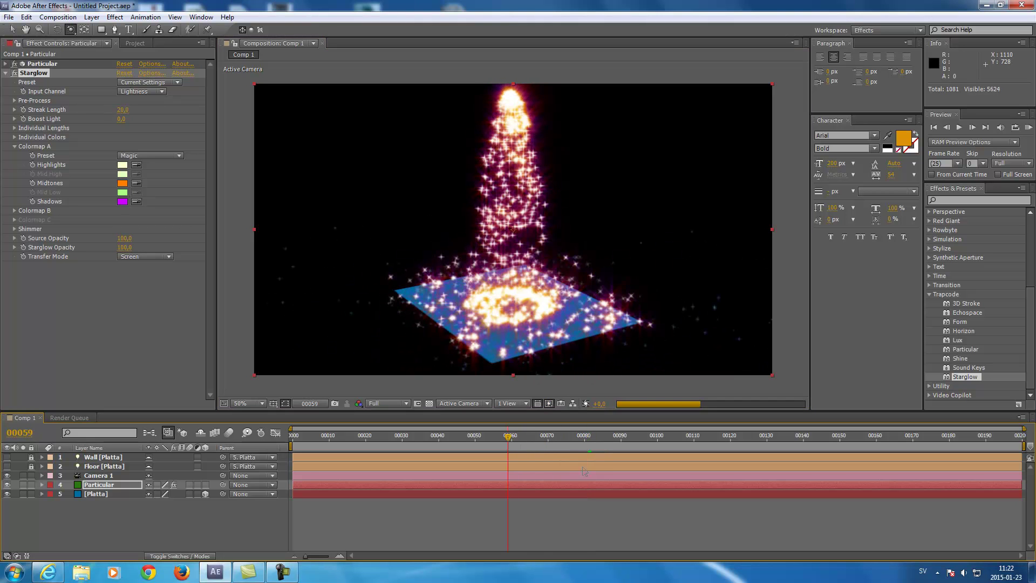
{"action": "key", "text": "space"}
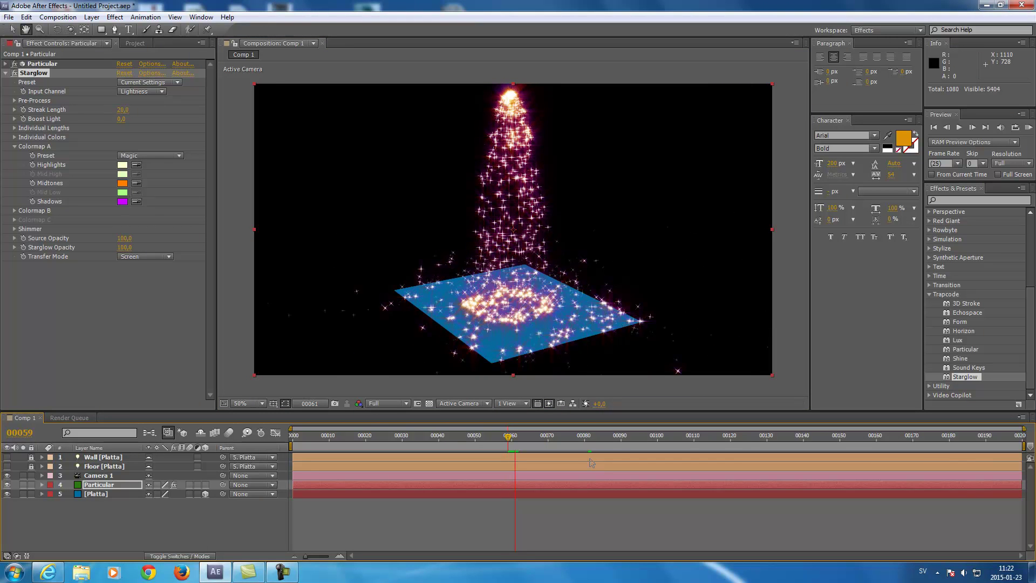
Set Starglow's Transfer Mode to Add after trying Overlay, and check the look at frame 71.
{"action": "left_click", "coordinate": [154, 257]}
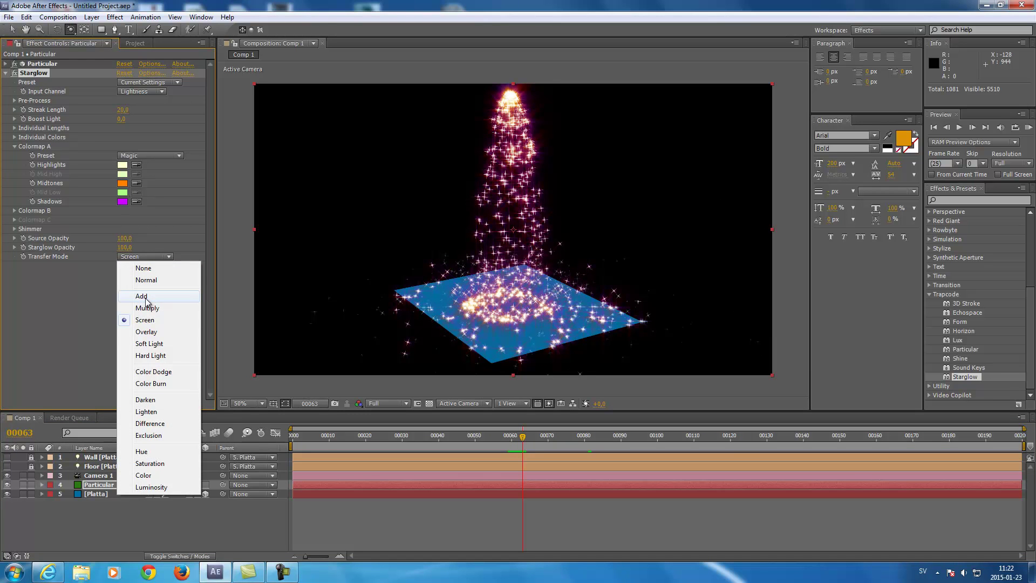
{"action": "left_click", "coordinate": [145, 331]}
{"action": "left_click", "coordinate": [148, 256]}
{"action": "left_click", "coordinate": [144, 296]}
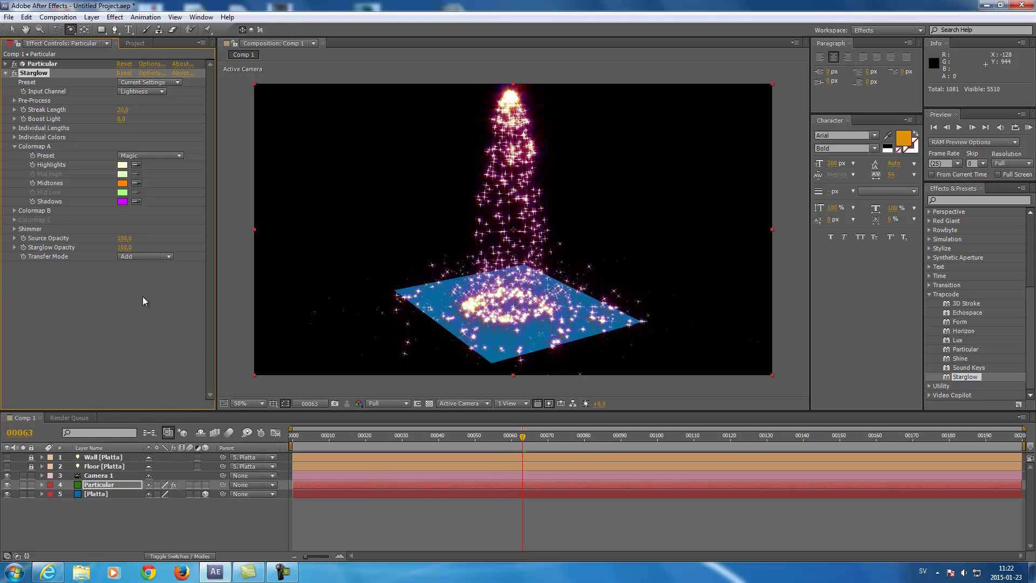
{"action": "left_click_drag", "start_coordinate": [523, 441], "coordinate": [554, 441]}
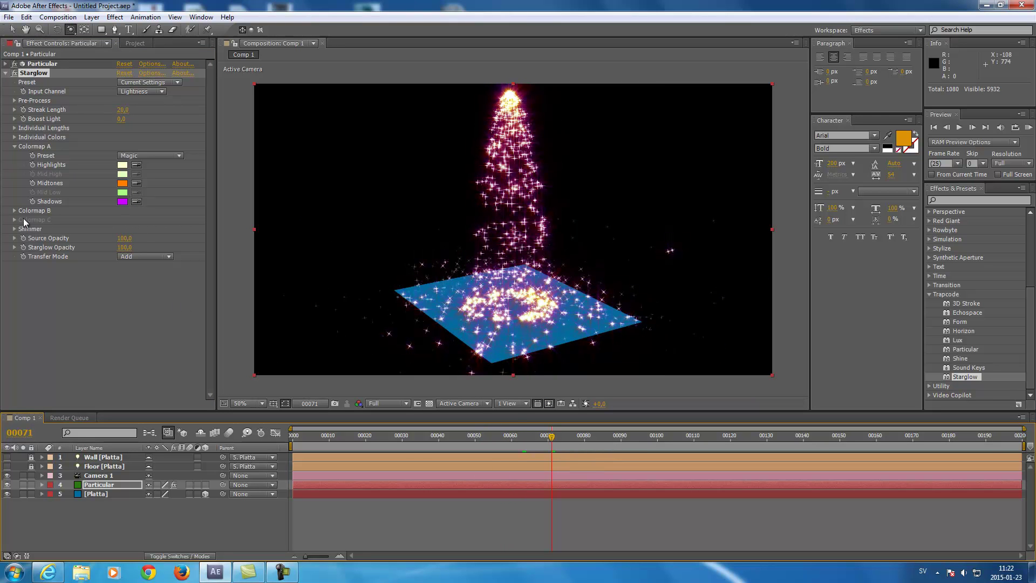
Test the Blue Prism preset for Starglow's Colormap B in a preview, and set the preset to Spirit.
{"action": "left_click", "coordinate": [15, 211]}
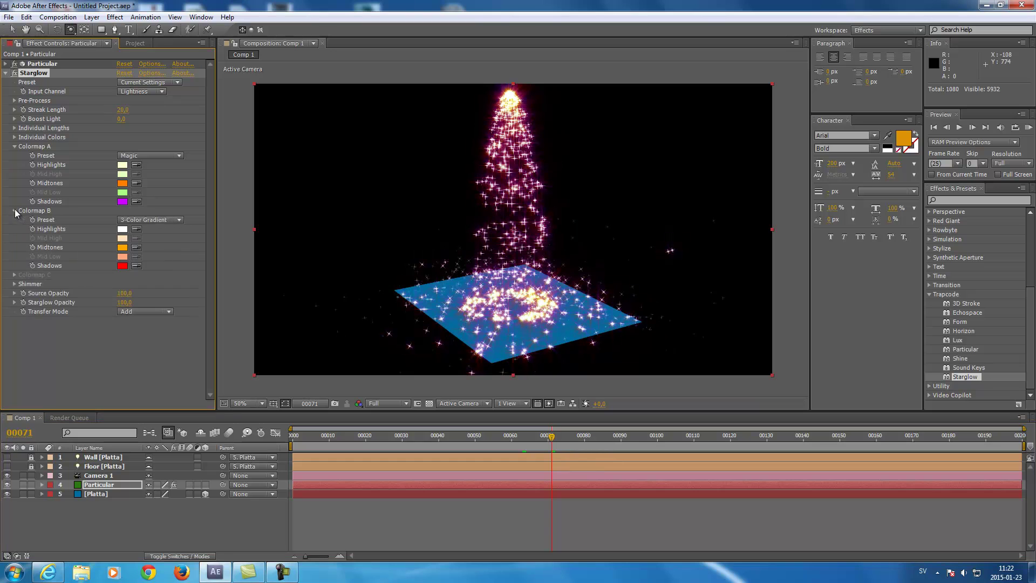
{"action": "left_click", "coordinate": [165, 220]}
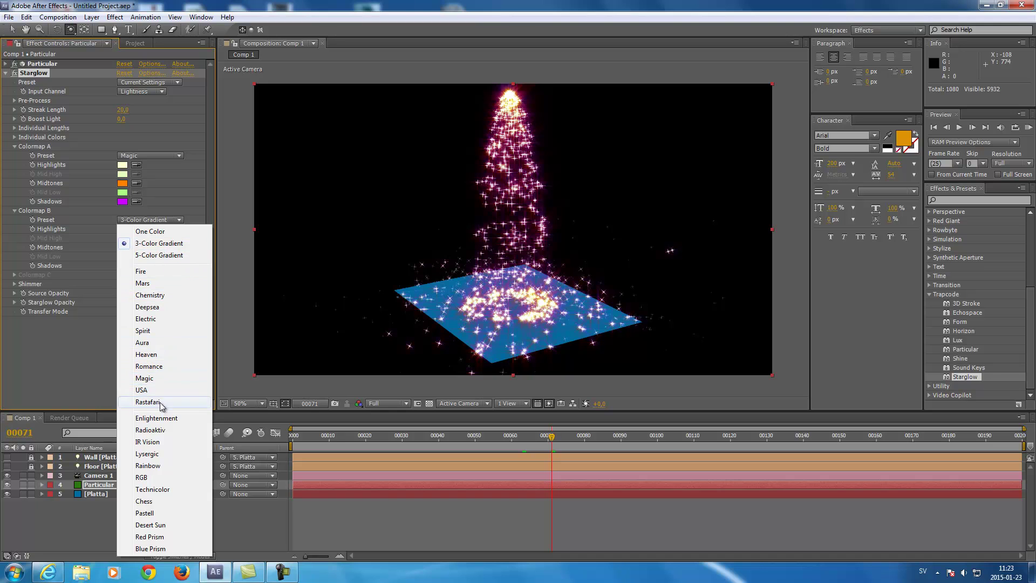
{"action": "left_click", "coordinate": [152, 549]}
{"action": "key", "text": "space"}
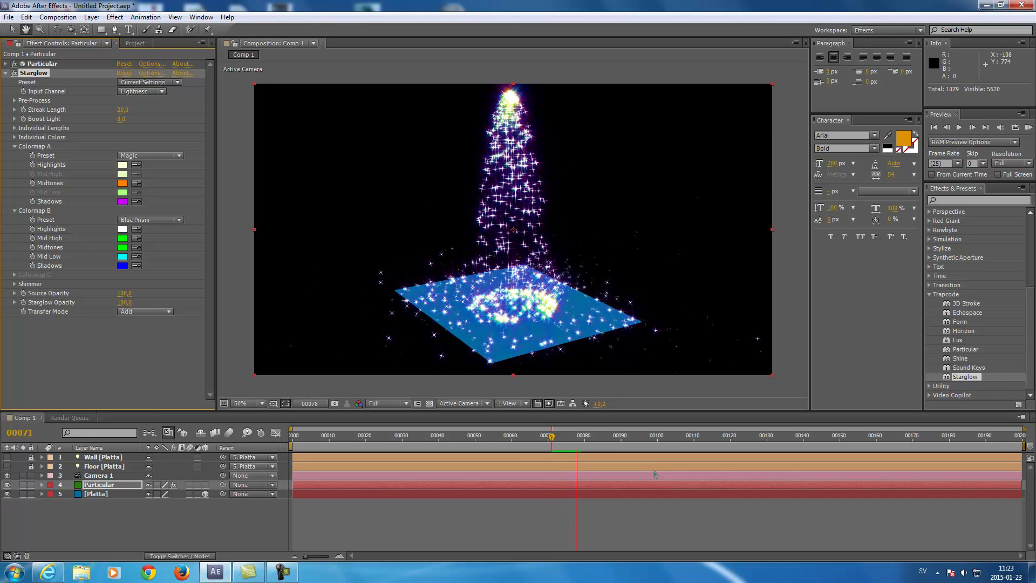
{"action": "key", "text": "c"}
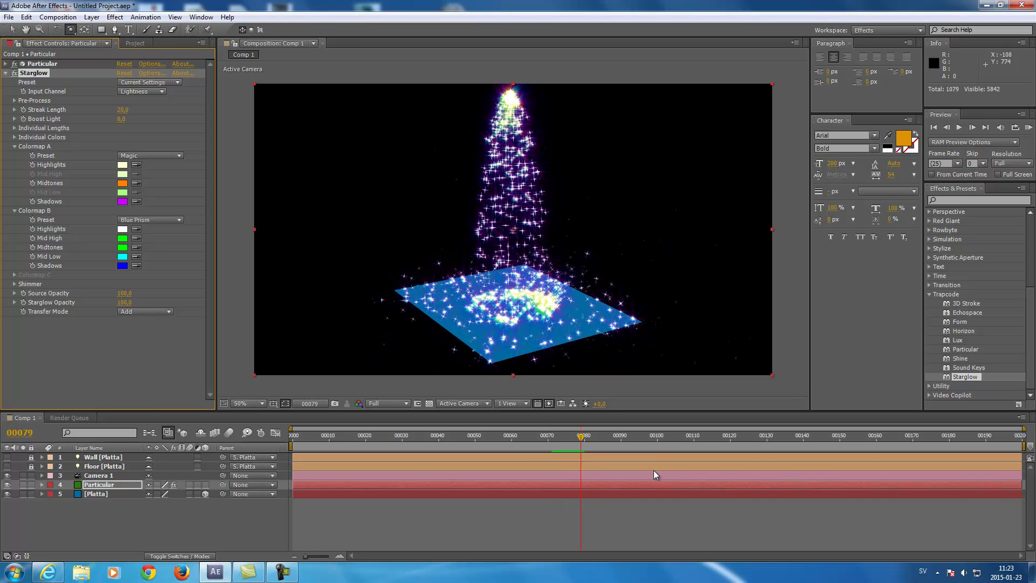
{"action": "left_click", "coordinate": [173, 220]}
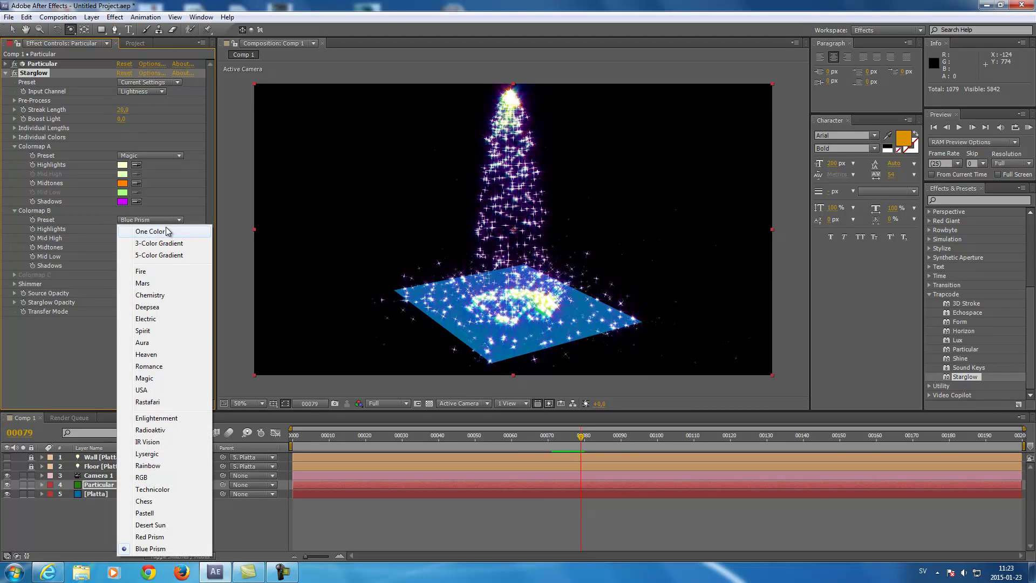
{"action": "left_click", "coordinate": [152, 331]}
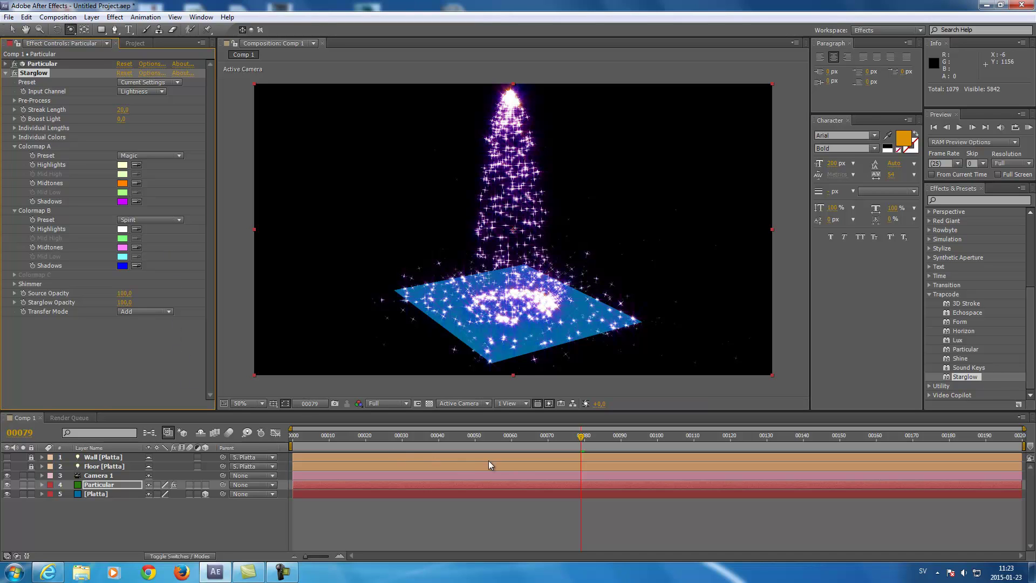
Set Starglow's Shimmer Amount to 13.
{"action": "left_click", "coordinate": [14, 284]}
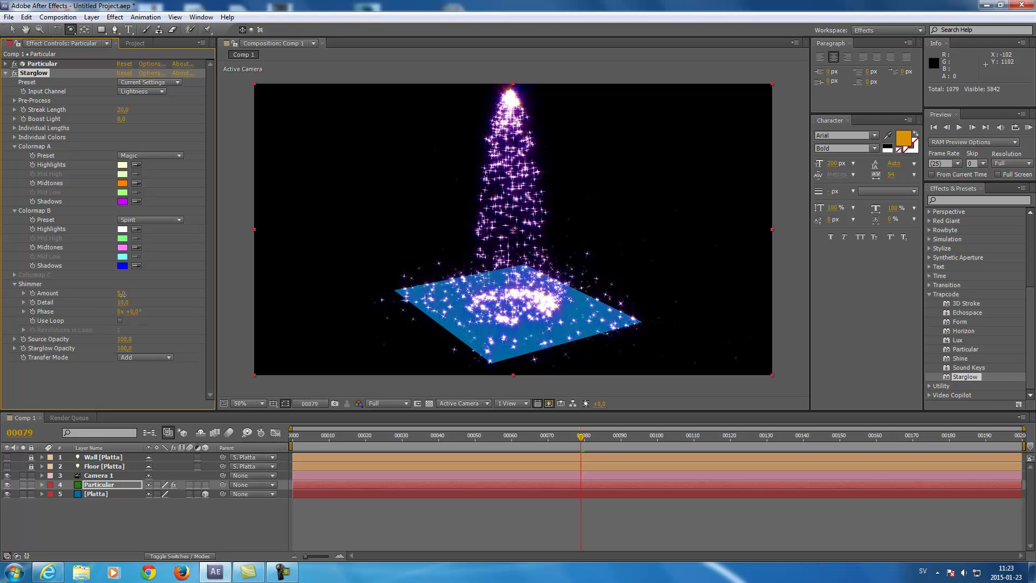
{"action": "left_click_drag", "start_coordinate": [121, 294], "coordinate": [128, 295]}
{"action": "left_click_drag", "start_coordinate": [123, 294], "coordinate": [106, 296]}
Set Starglow's Streak Length to 30 and Boost Light to 0.8, and preview the particles from frame 79.
{"action": "left_click_drag", "start_coordinate": [122, 110], "coordinate": [162, 110]}
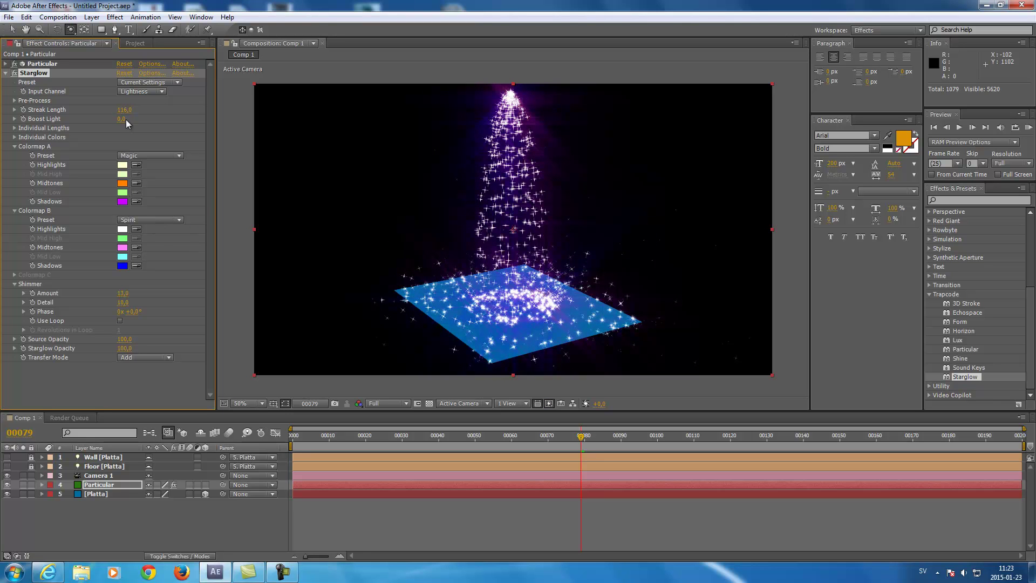
{"action": "left_click_drag", "start_coordinate": [125, 115], "coordinate": [79, 114]}
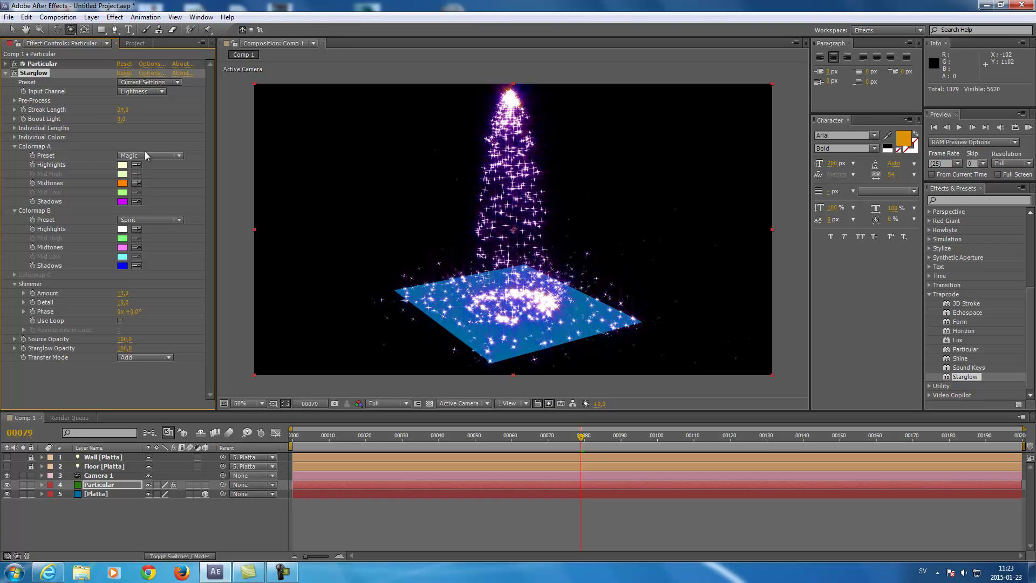
{"action": "left_click", "coordinate": [123, 110]}
{"action": "type", "text": "30"}
{"action": "key", "text": "Return"}
{"action": "left_click_drag", "start_coordinate": [121, 120], "coordinate": [124, 120]}
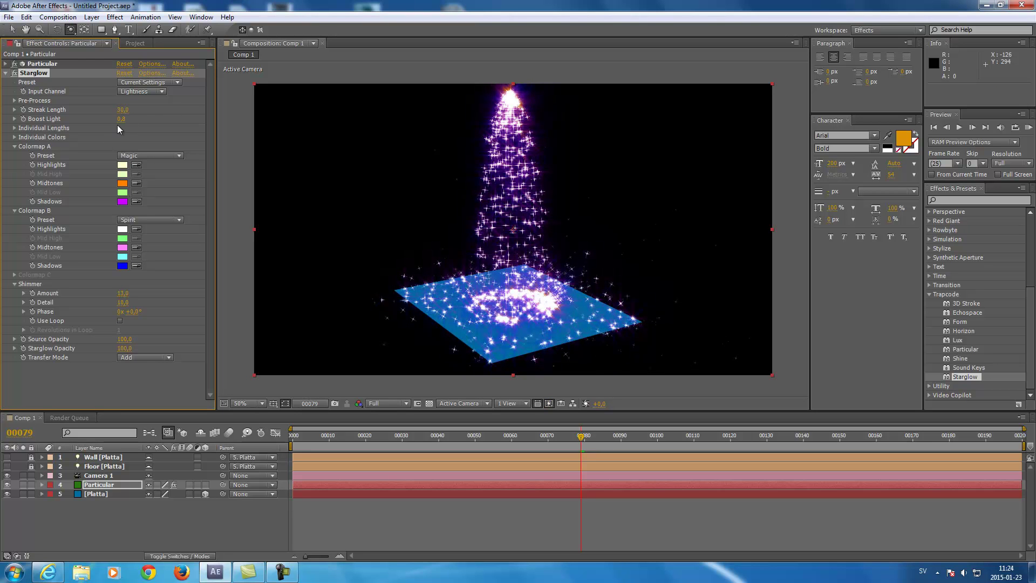
{"action": "key", "text": "space"}
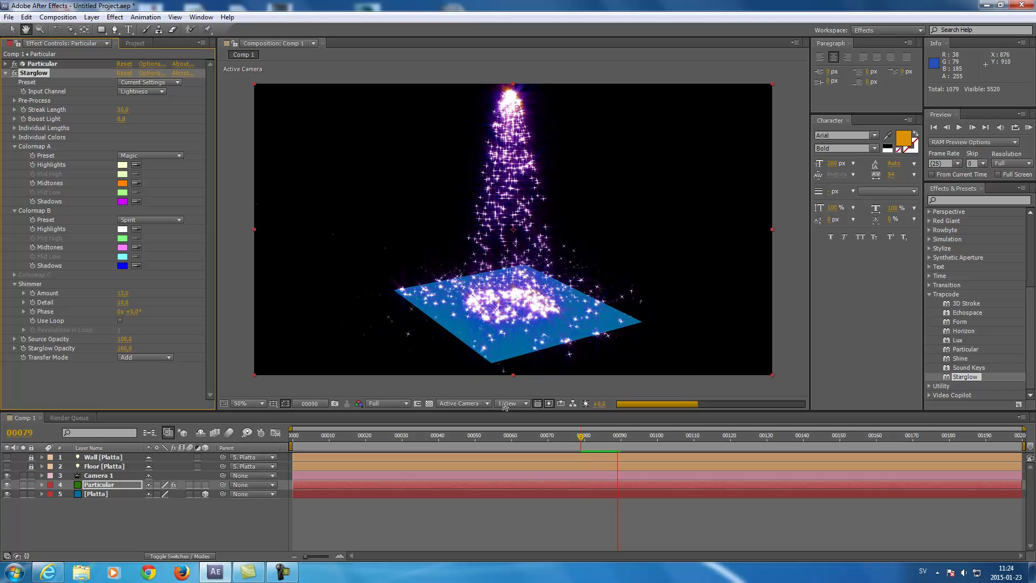
{"action": "key", "text": "c"}
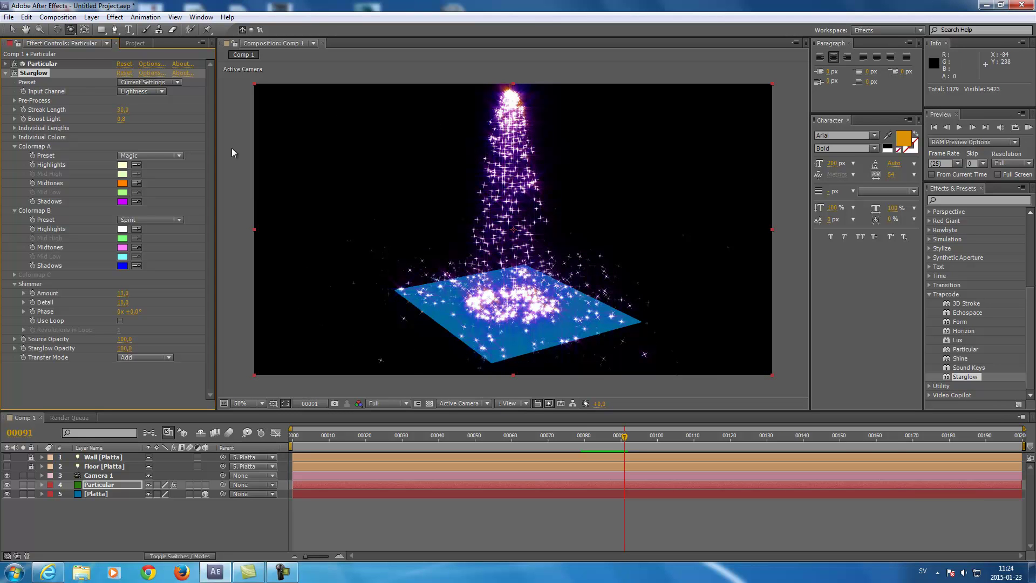
{"action": "left_click", "coordinate": [6, 74]}
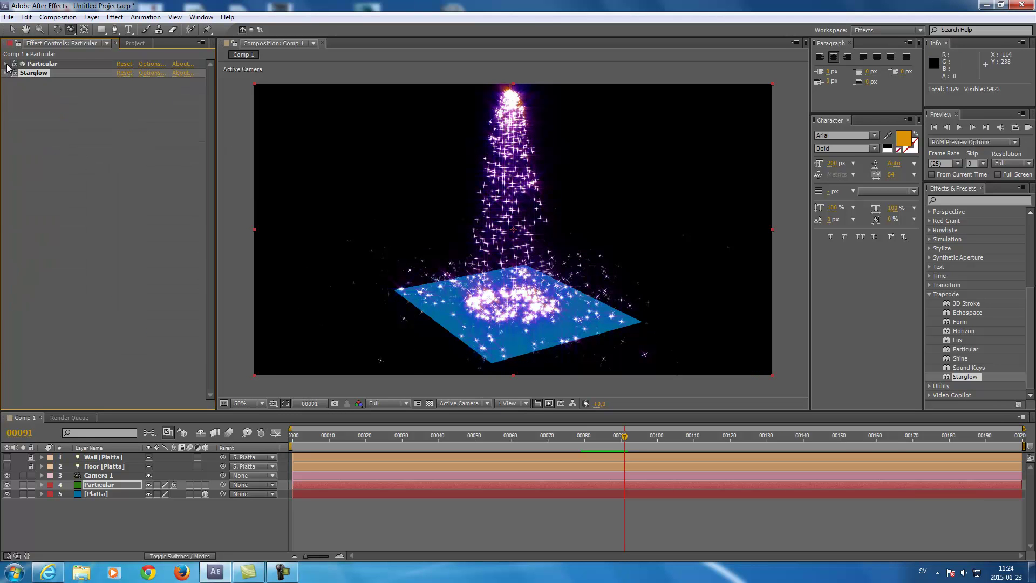
{"action": "left_click", "coordinate": [6, 64]}
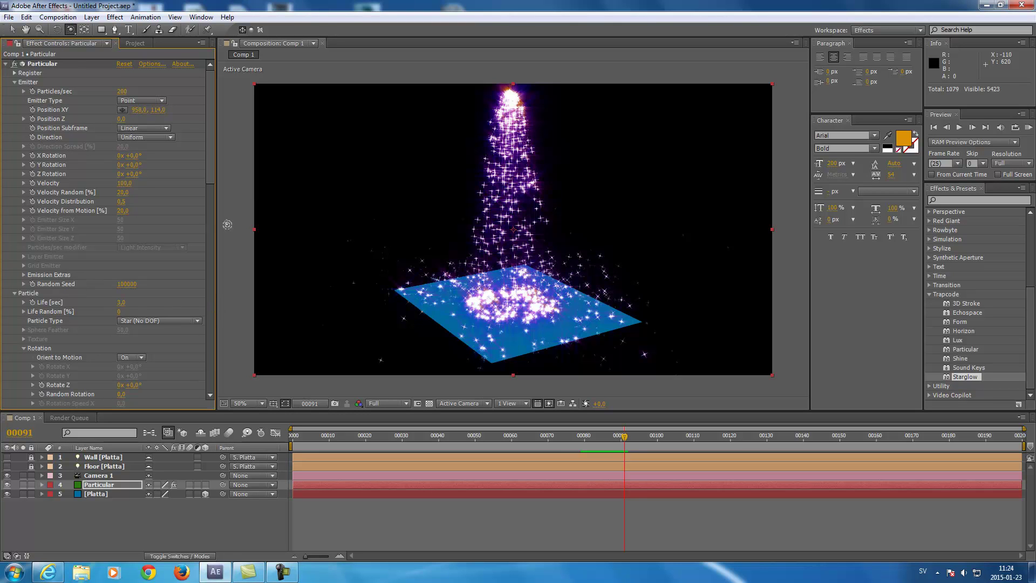
{"action": "left_click_drag", "start_coordinate": [209, 175], "coordinate": [221, 222]}
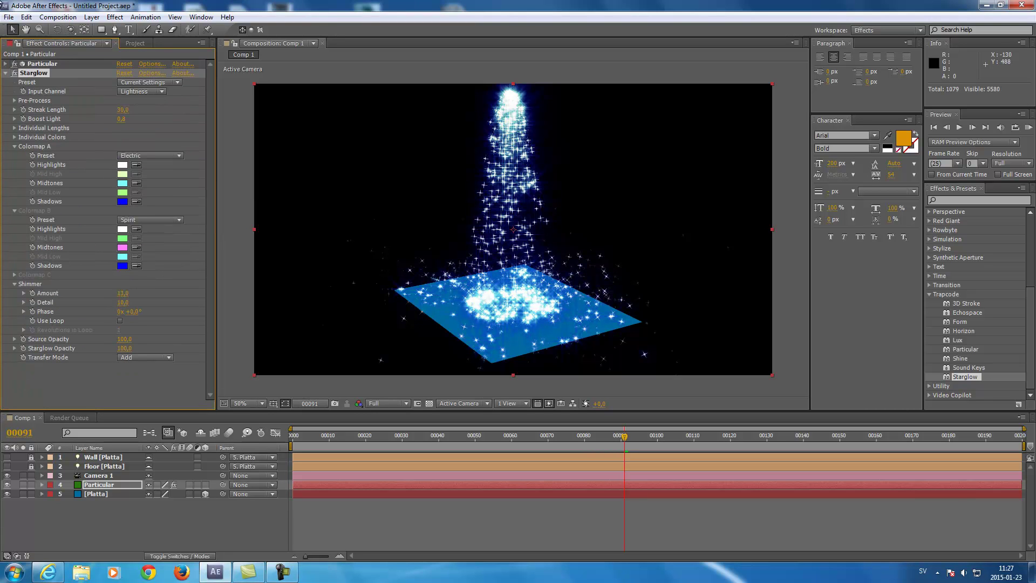
Set Particular's particle Transfer Mode to Screen and its Glow Transfer Mode to Add.
{"action": "left_click", "coordinate": [6, 74]}
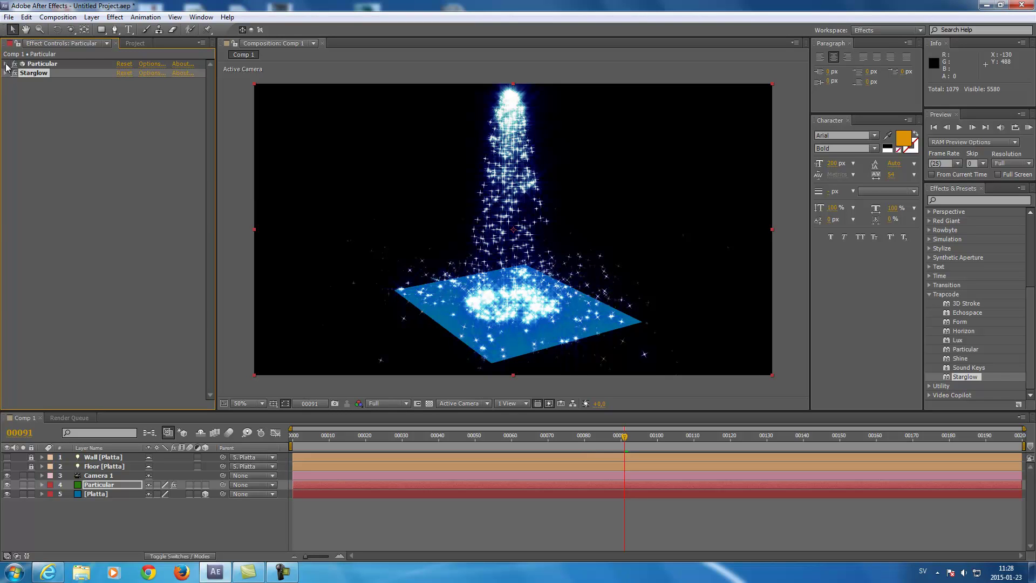
{"action": "left_click", "coordinate": [6, 64]}
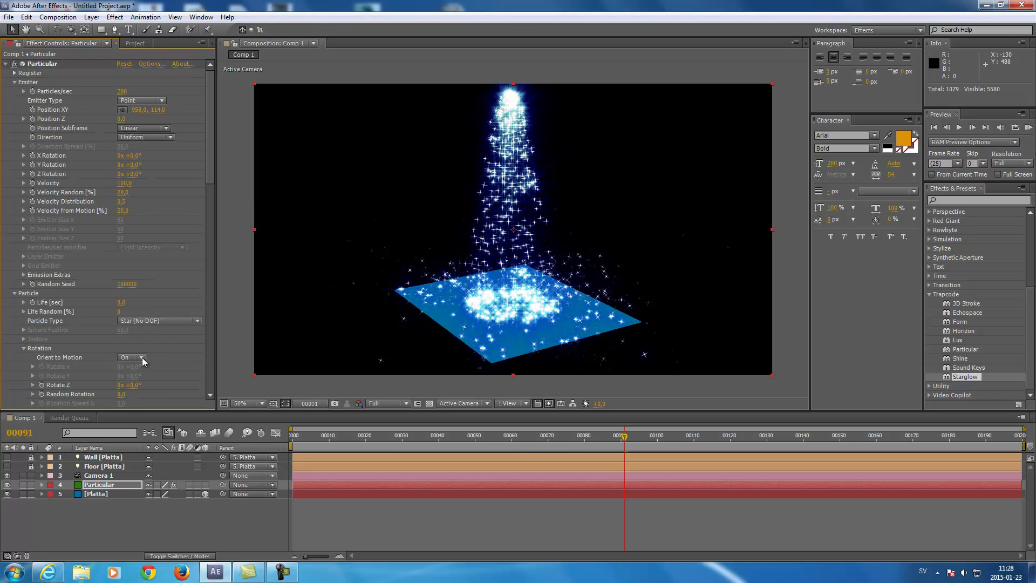
{"action": "left_click_drag", "start_coordinate": [212, 176], "coordinate": [208, 272]}
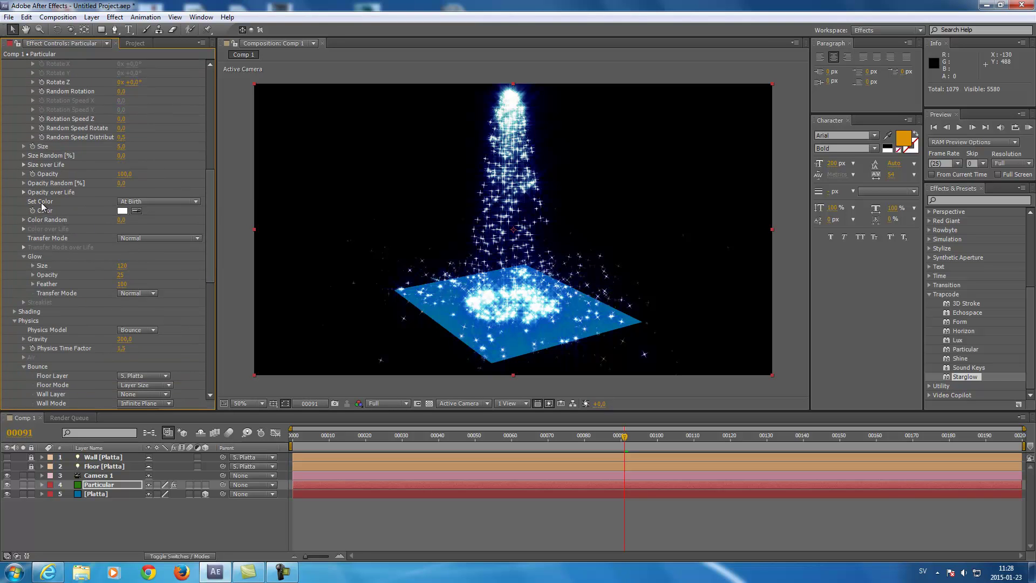
{"action": "left_click", "coordinate": [142, 237]}
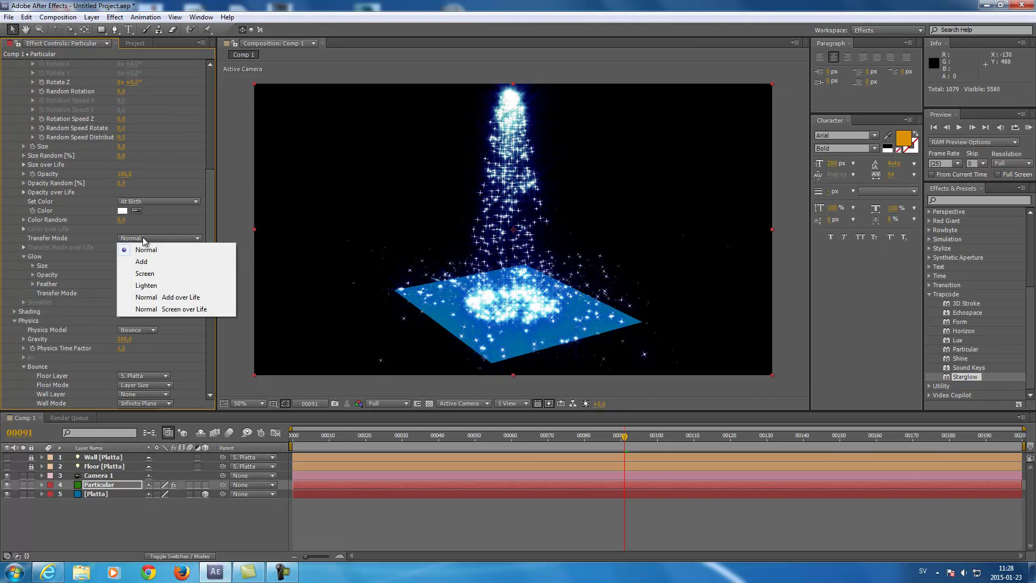
{"action": "left_click", "coordinate": [145, 274]}
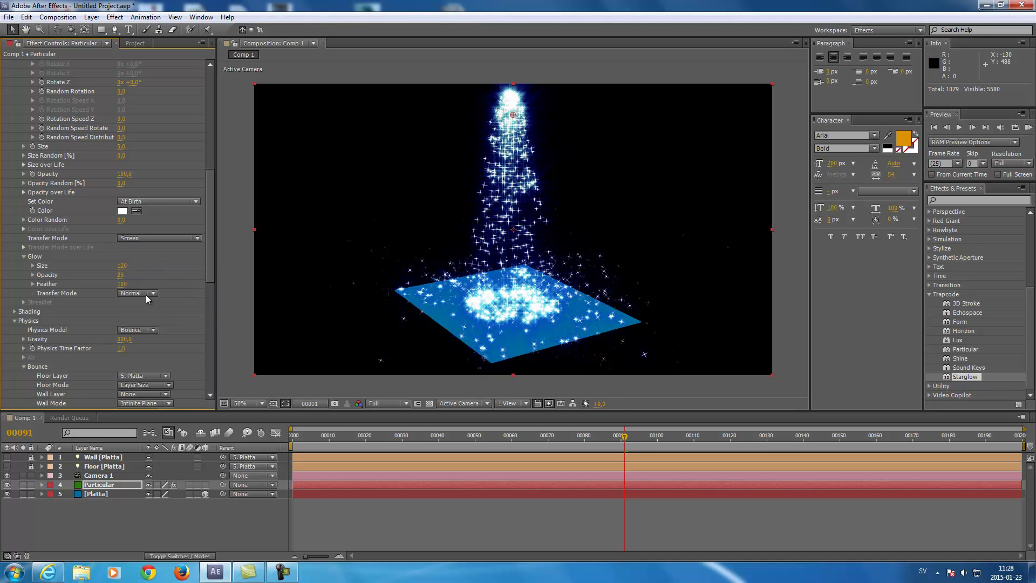
{"action": "left_click", "coordinate": [145, 294]}
{"action": "left_click", "coordinate": [143, 317]}
{"action": "left_click_drag", "start_coordinate": [209, 269], "coordinate": [209, 302]}
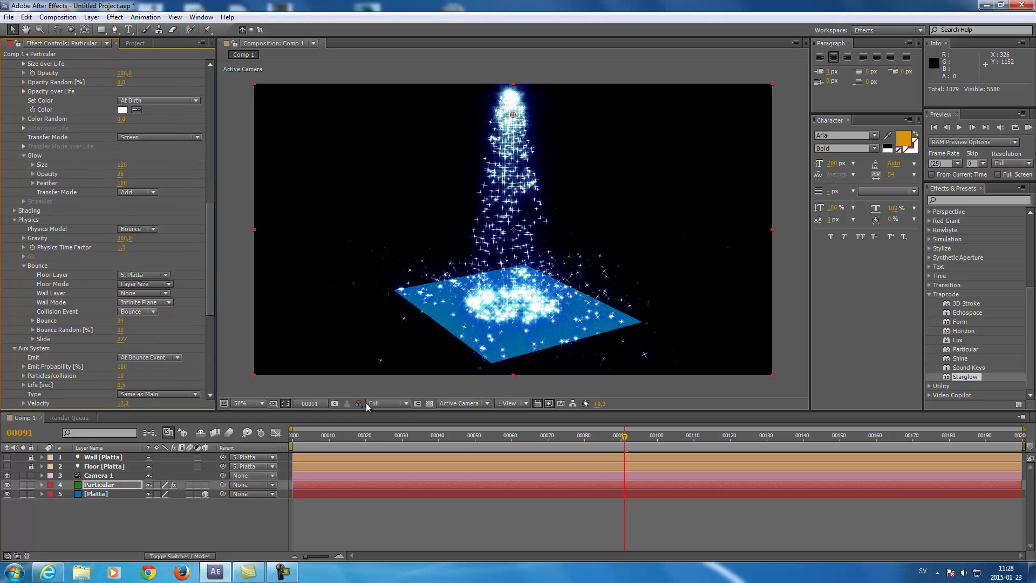
Preview the glowing particles from around frame 73, replaying the bounce on the Platta layer.
{"action": "left_click_drag", "start_coordinate": [470, 445], "coordinate": [557, 436]}
{"action": "key", "text": "space"}
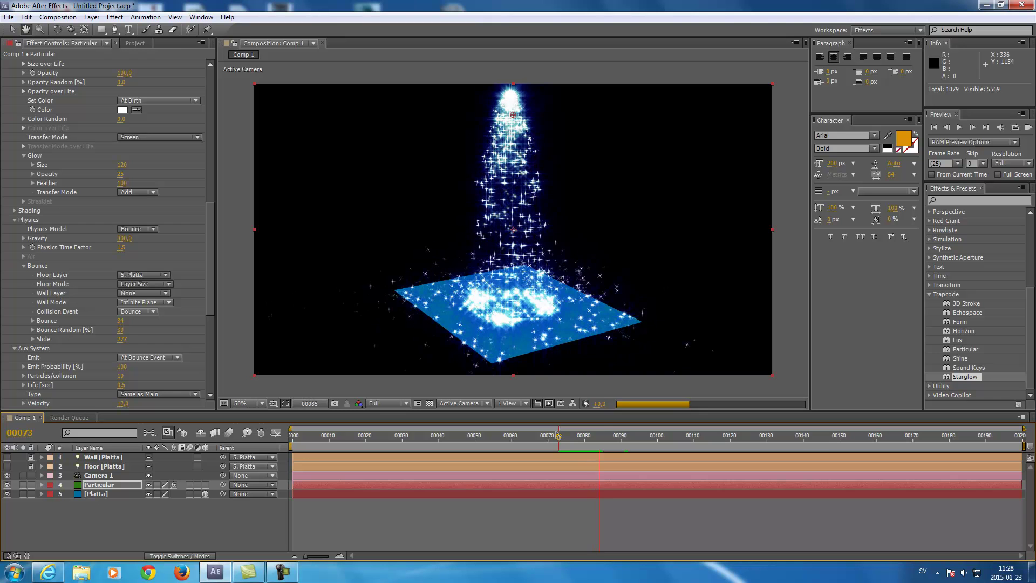
{"action": "left_click", "coordinate": [566, 442]}
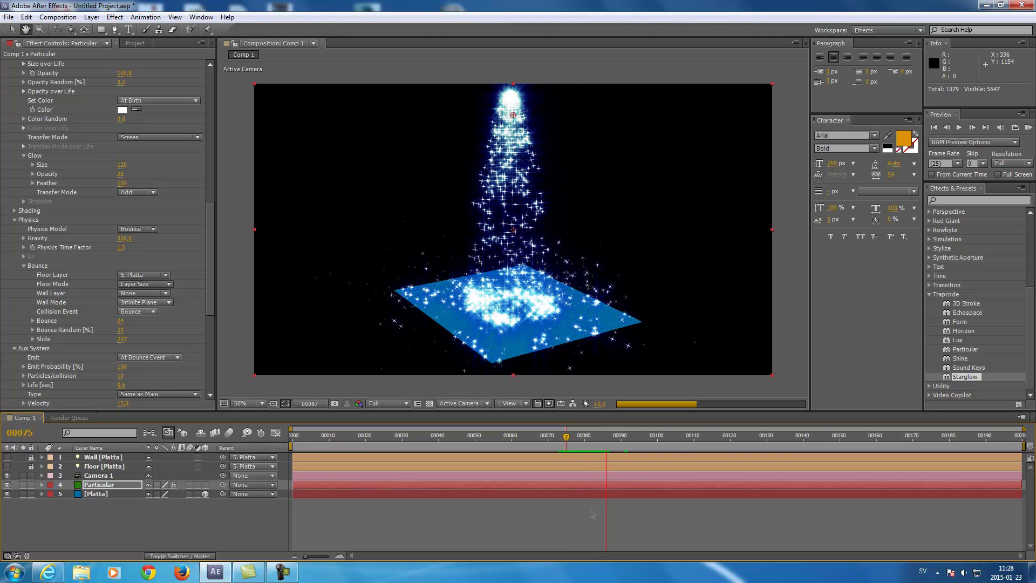
{"action": "left_click_drag", "start_coordinate": [608, 442], "coordinate": [559, 437]}
{"action": "key", "text": "space"}
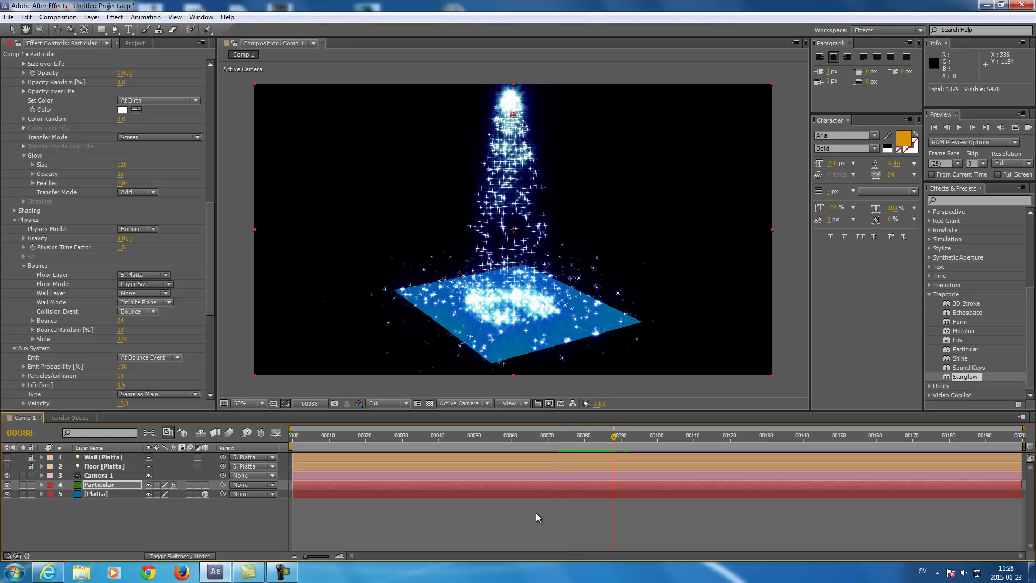
Orbit the camera at frame 80 down to a low, nearly edge-on view of the Platta layer, and preview the particles from frame 67.
{"action": "left_click_drag", "start_coordinate": [614, 442], "coordinate": [586, 441]}
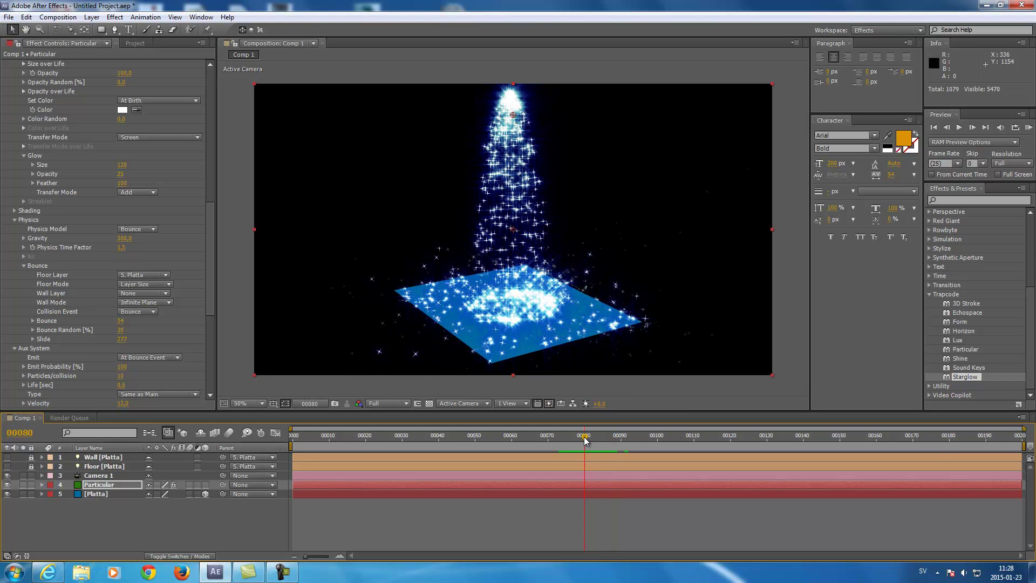
{"action": "left_click", "coordinate": [71, 29]}
{"action": "left_click_drag", "start_coordinate": [537, 273], "coordinate": [506, 253]}
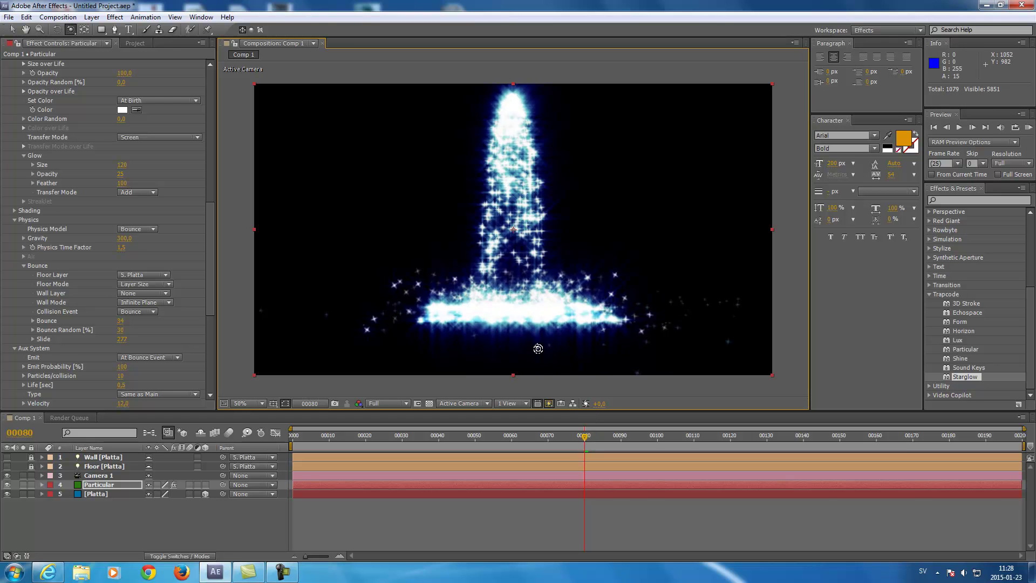
{"action": "left_click_drag", "start_coordinate": [584, 438], "coordinate": [545, 443]}
{"action": "key", "text": "space"}
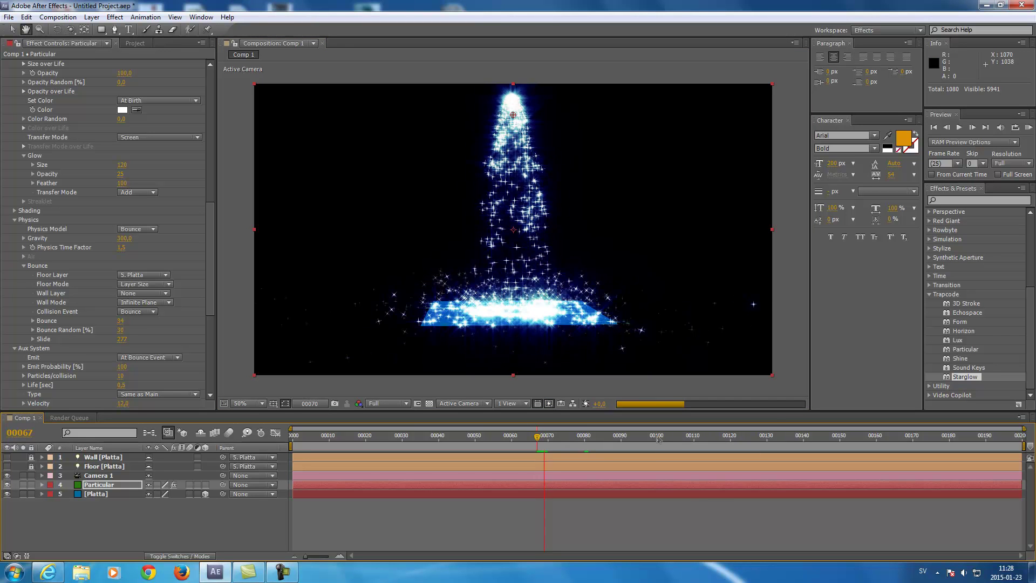